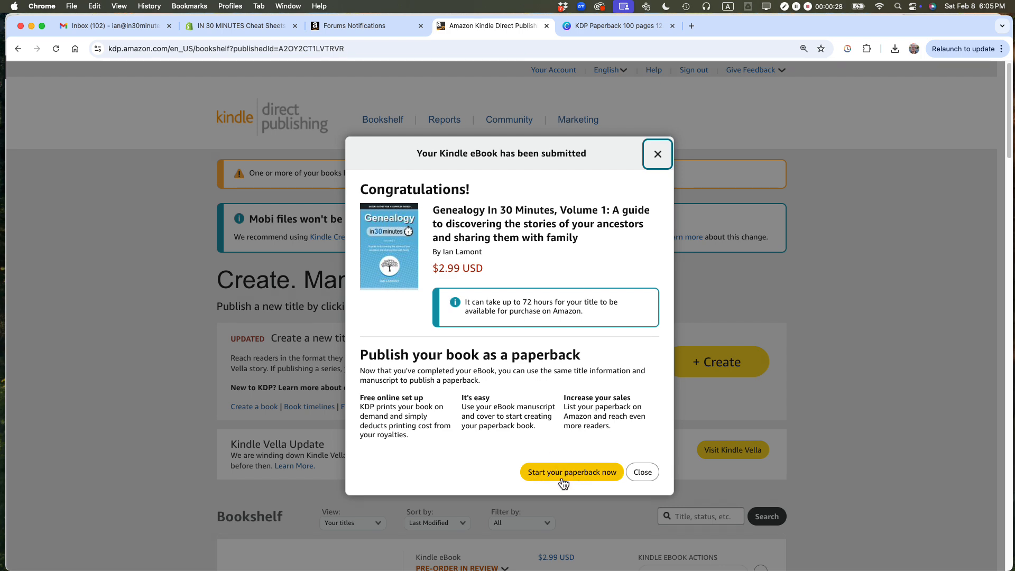
# Step: Dismiss the eBook submission notice and locate the Genealogy In 30 Minutes, Volume 1 entry on the Bookshelf
pyautogui.click(642, 475)
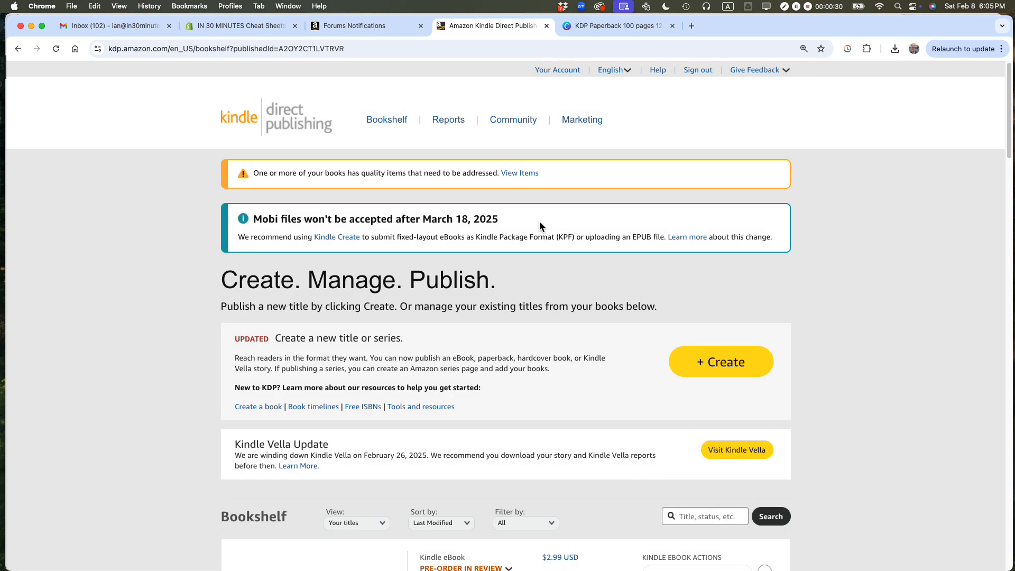
pyautogui.scroll(-5, 539, 217)
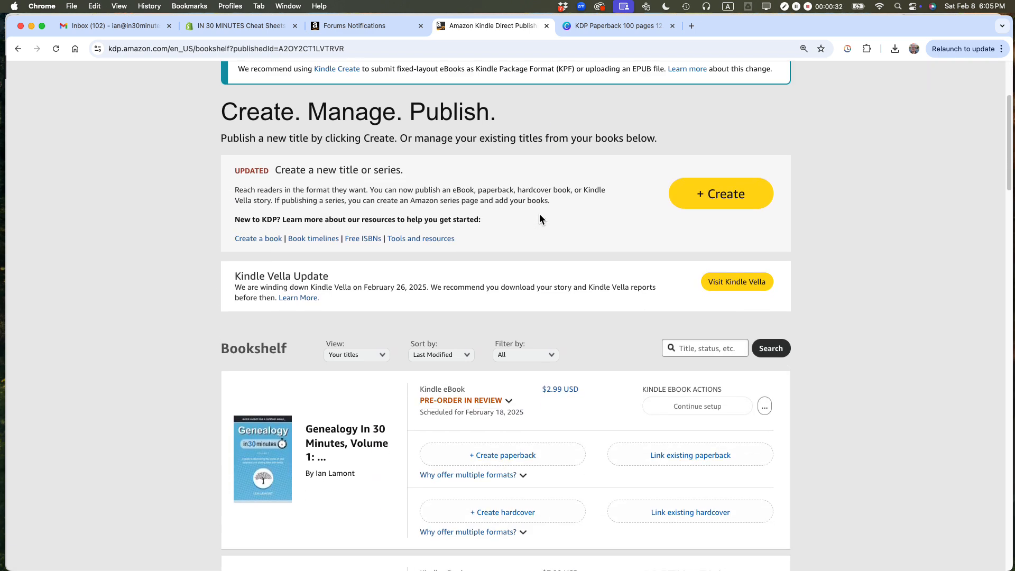
pyautogui.scroll(-10, 539, 214)
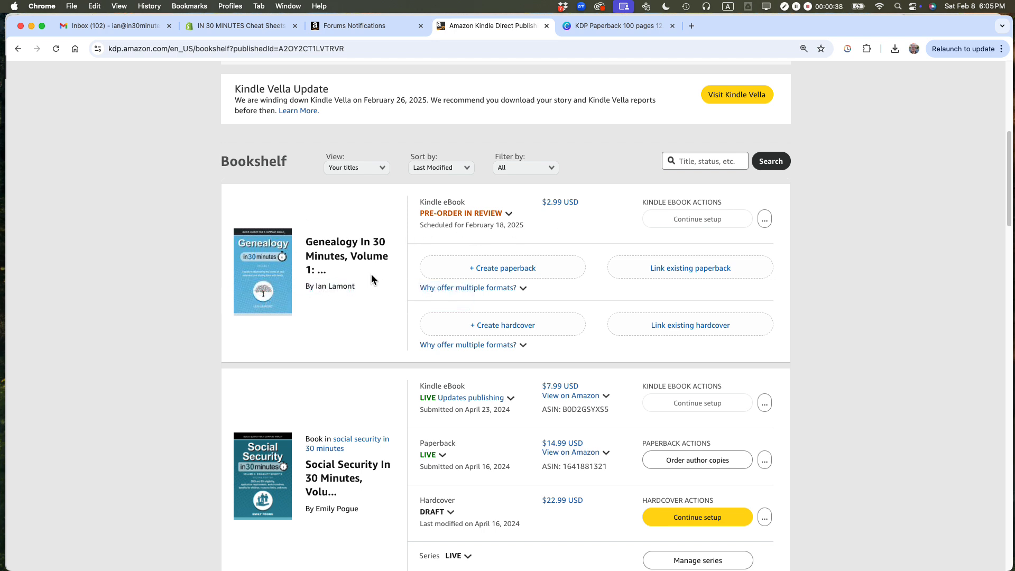
pyautogui.click(461, 213)
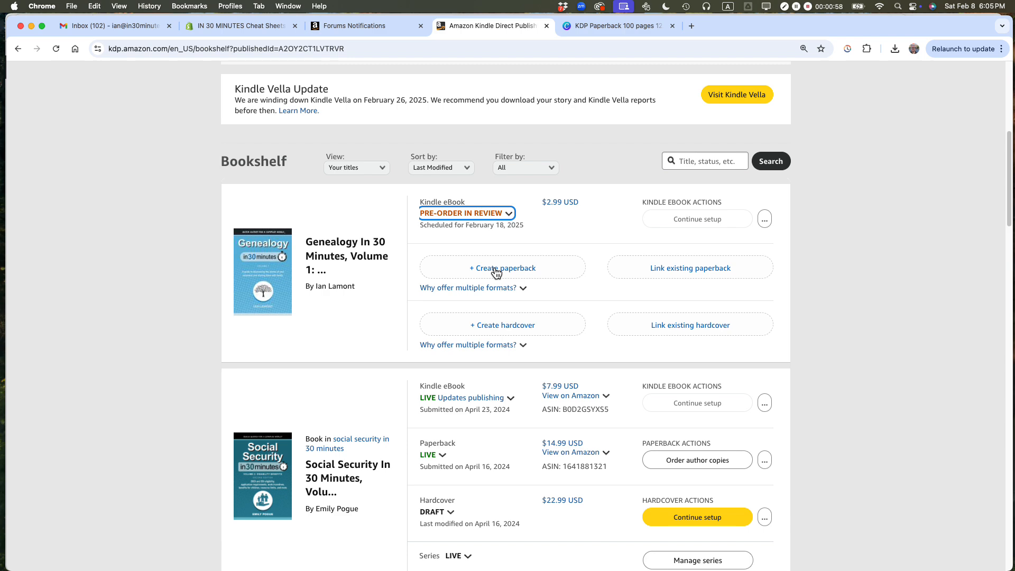
# Step: Switch to Finder and open Genealogy In 30 Minutes interior 020824b FINAL.pdf from the KDP paperback folder in Production
pyautogui.press('super+Tab')
pyautogui.press('super+Tab')
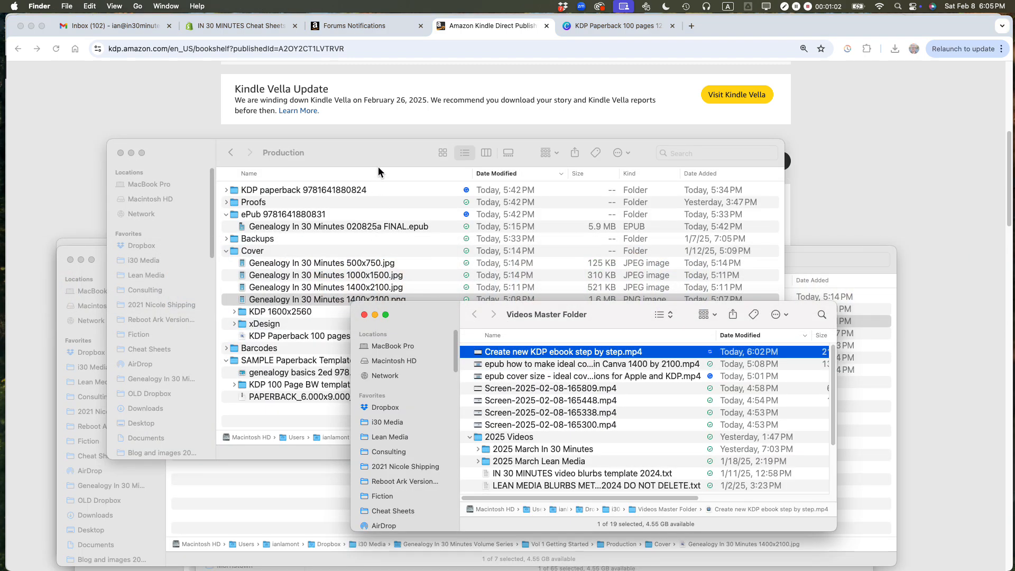
pyautogui.click(376, 156)
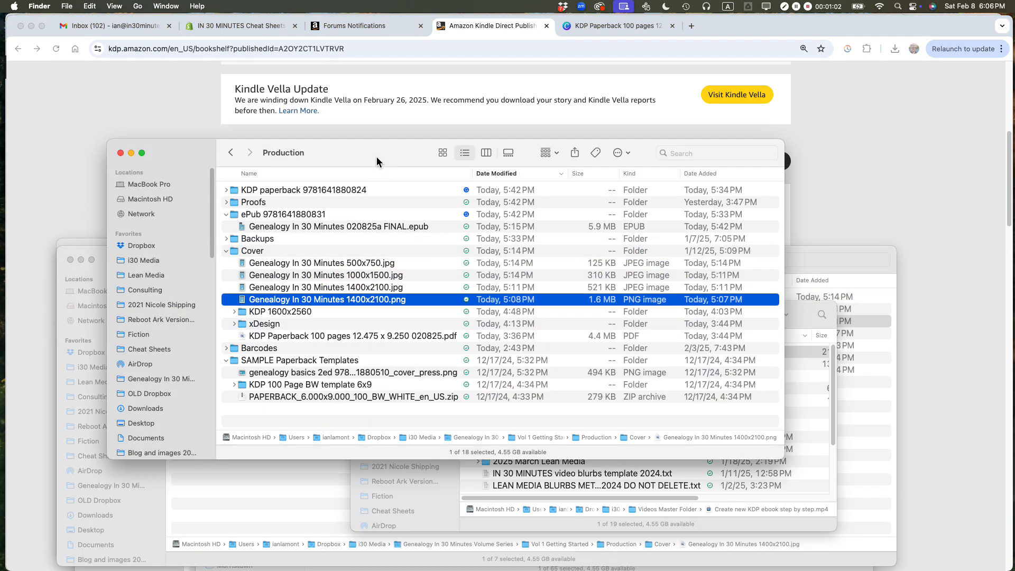
pyautogui.click(227, 190)
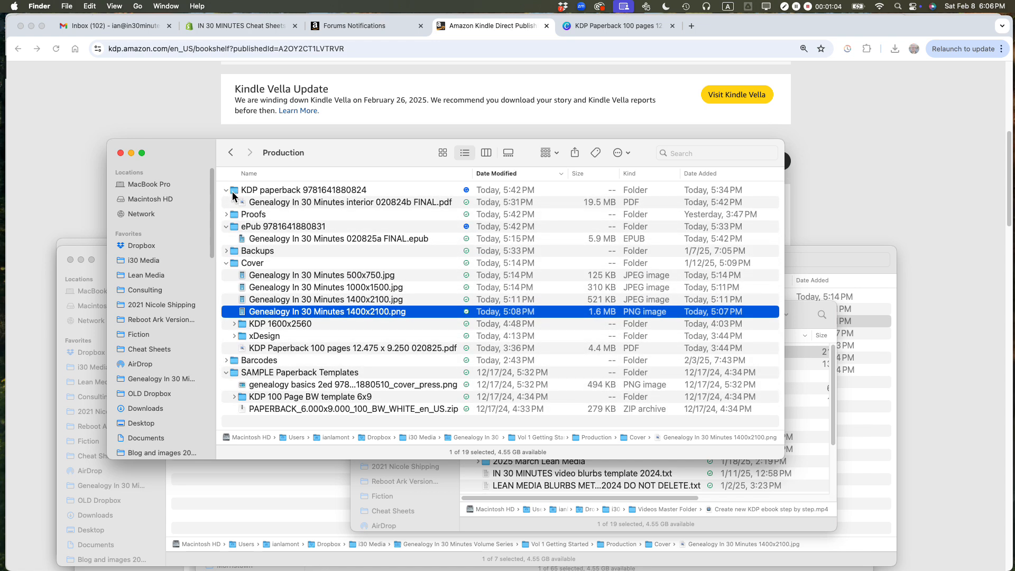
pyautogui.doubleClick(295, 203)
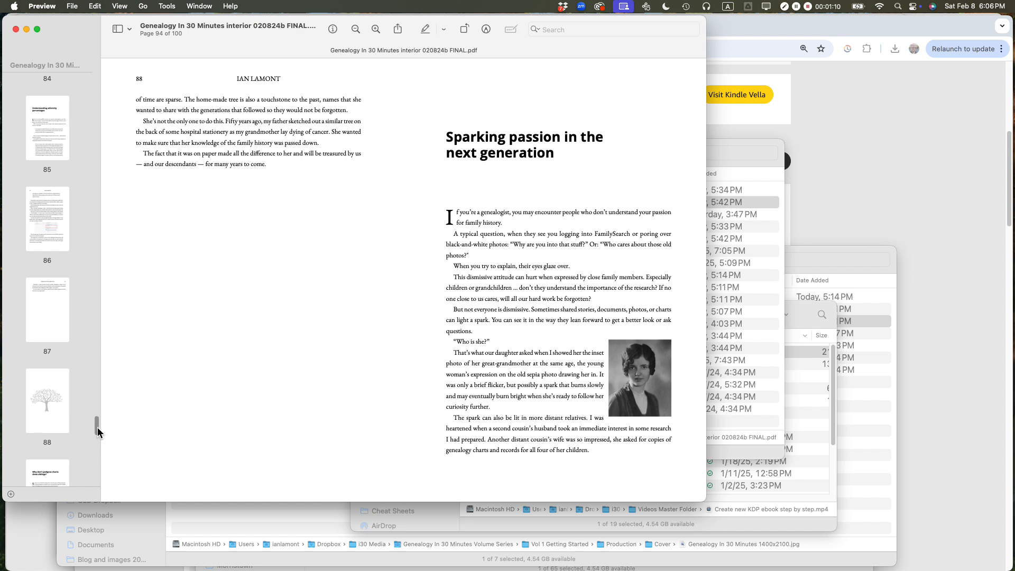
# Step: Examine the interior PDF's opening pages from page 1 through page 14, and close the document
pyautogui.moveTo(96, 427); pyautogui.dragTo(98, 49)
pyautogui.click(55, 93)
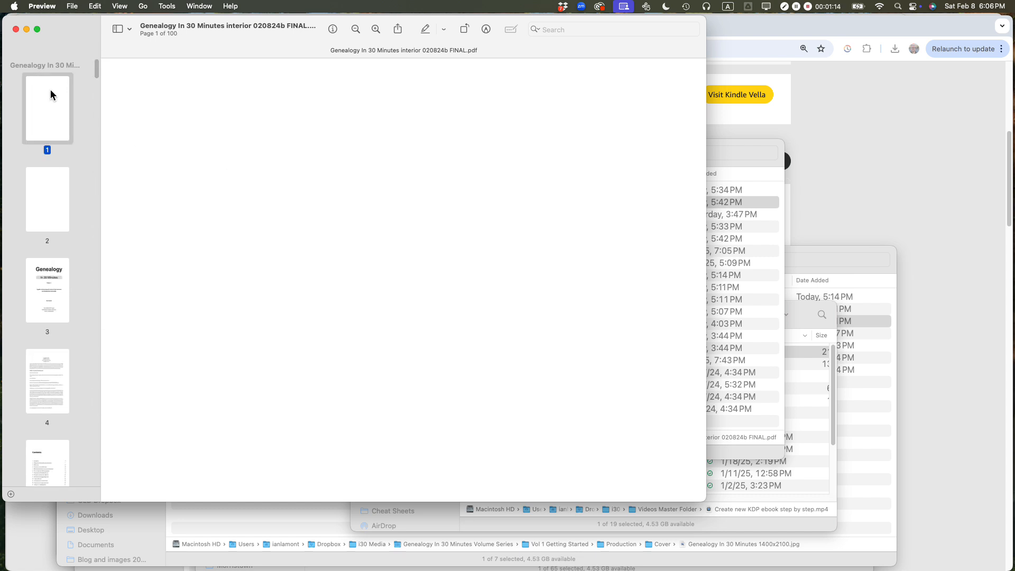
pyautogui.press('Down')
pyautogui.press('Down')
pyautogui.press('Down')
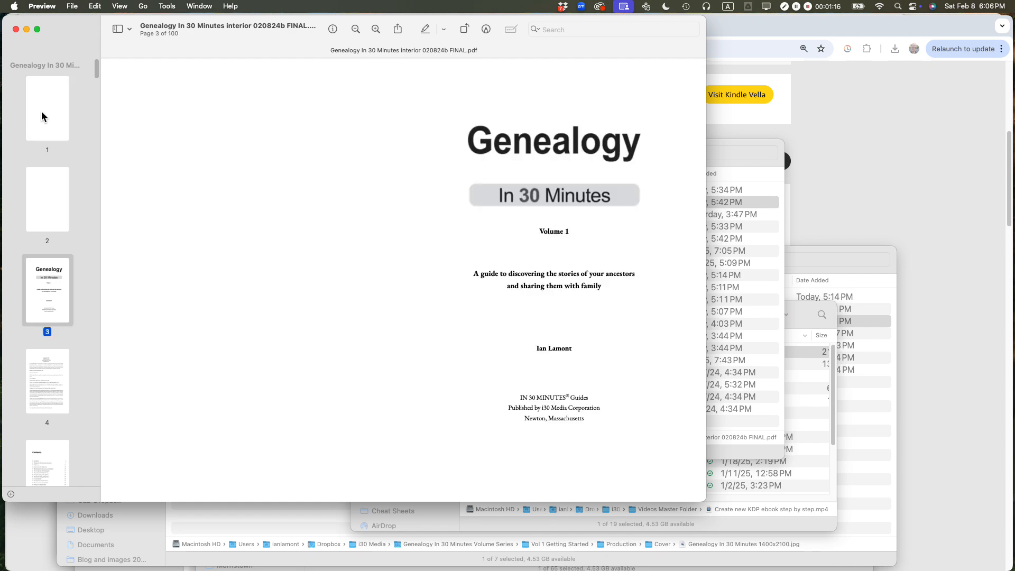
pyautogui.press('Down')
pyautogui.press('Down')
pyautogui.press('Down')
pyautogui.press('Down')
pyautogui.press('Down')
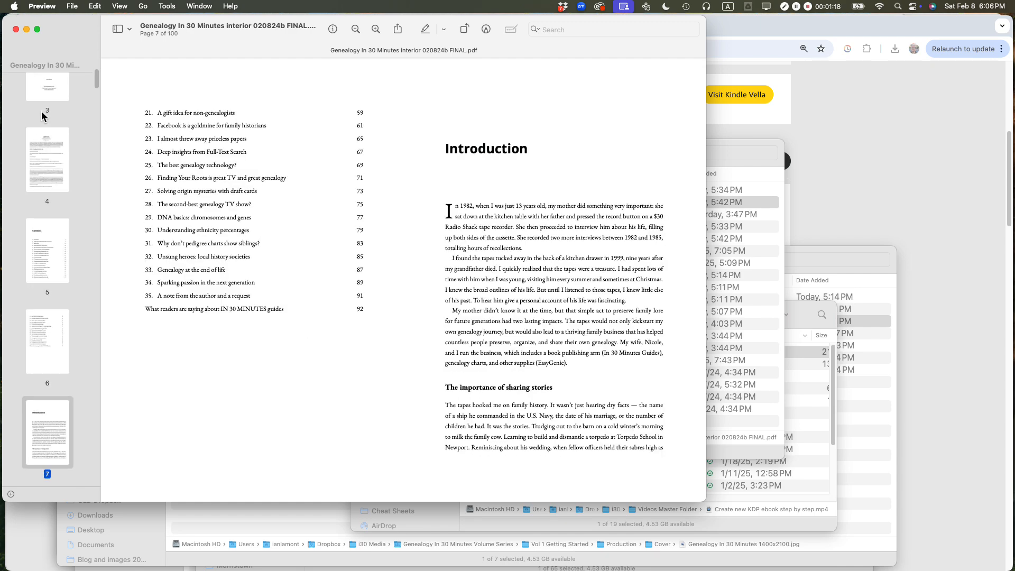
pyautogui.press('Down')
pyautogui.press('Down')
pyautogui.press('Down')
pyautogui.press('Down')
pyautogui.press('Down')
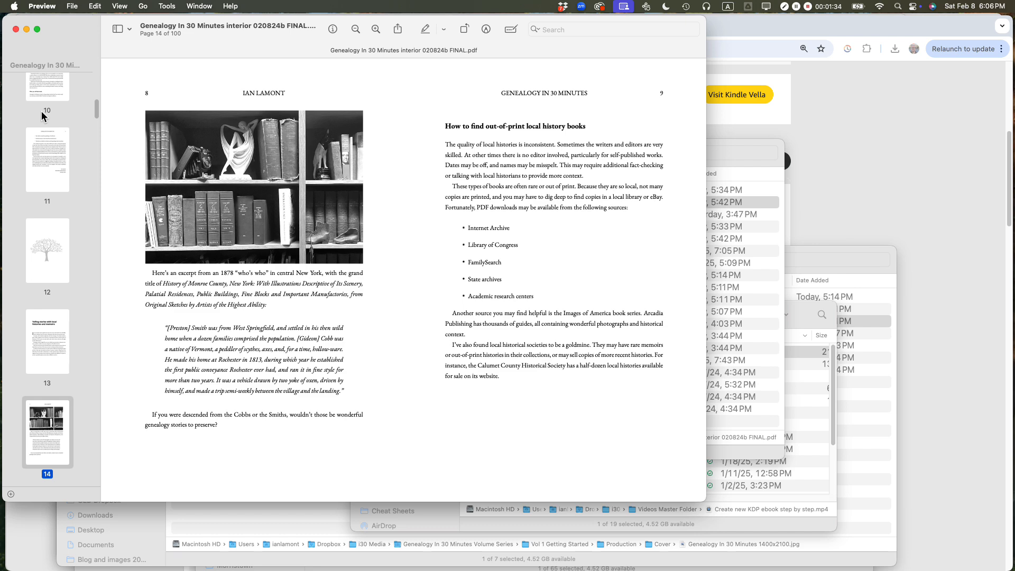
pyautogui.press('super+w')
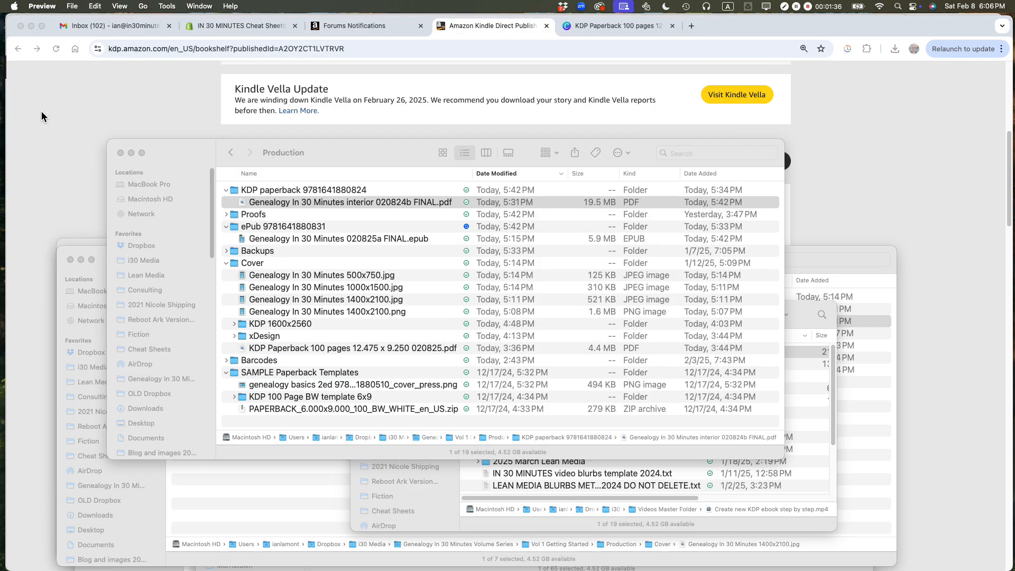
# Step: Switch to the Canva paperback cover design and examine the final cover on page 1 and the KDP template on page 4
pyautogui.click(614, 28)
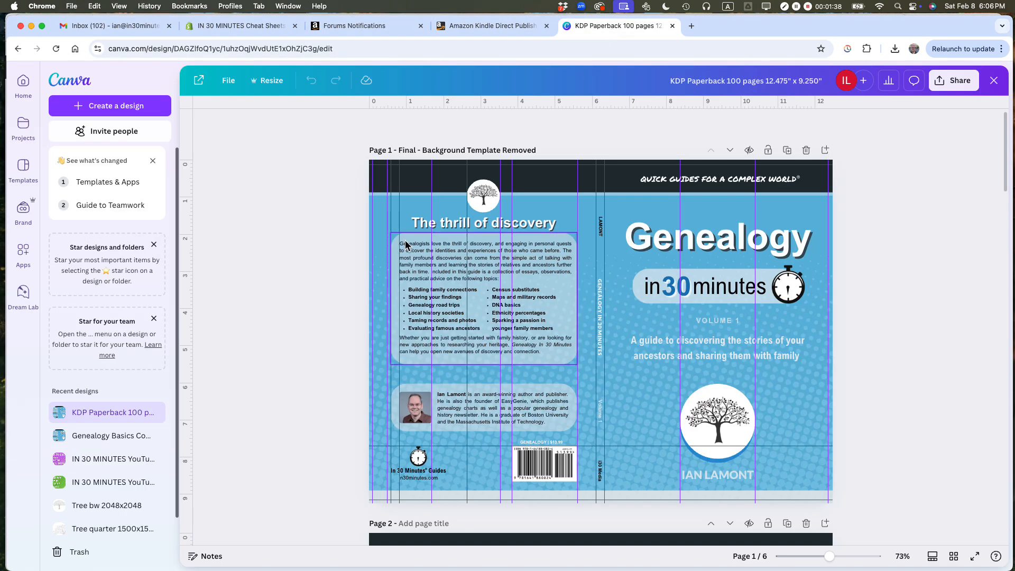
pyautogui.scroll(-20, 325, 259)
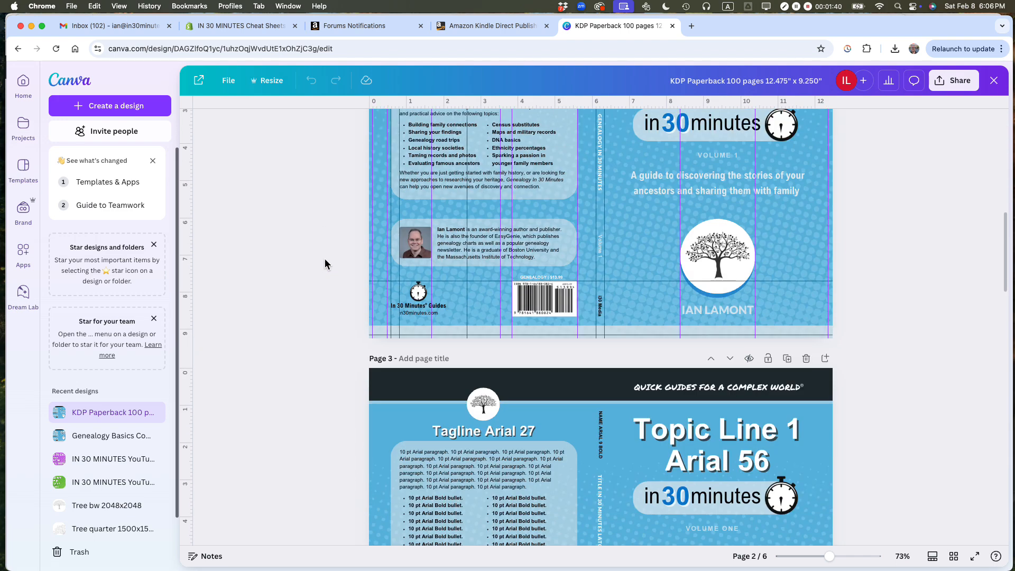
pyautogui.scroll(5, 324, 258)
pyautogui.scroll(-2, 557, 375)
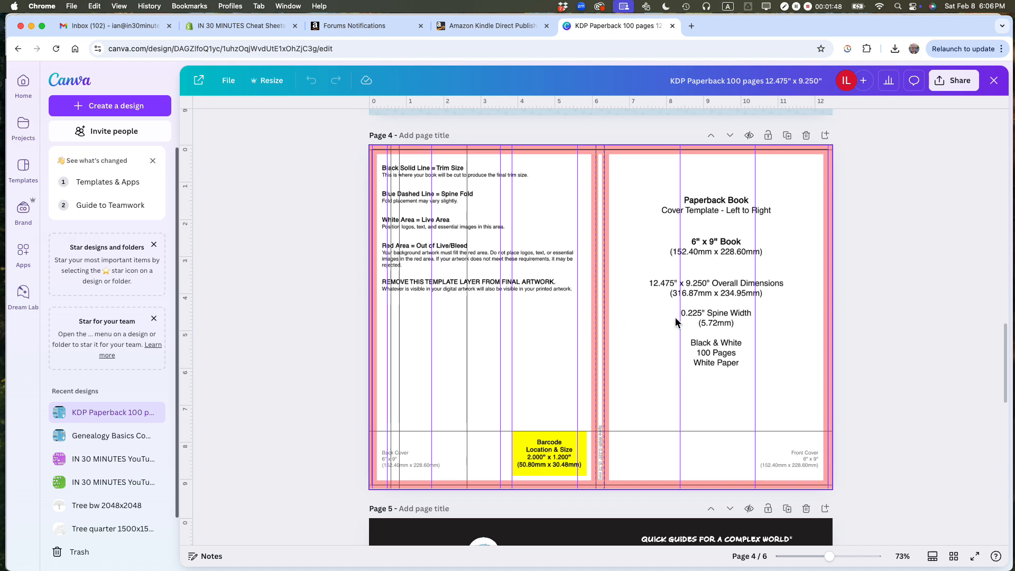
pyautogui.scroll(20, 658, 320)
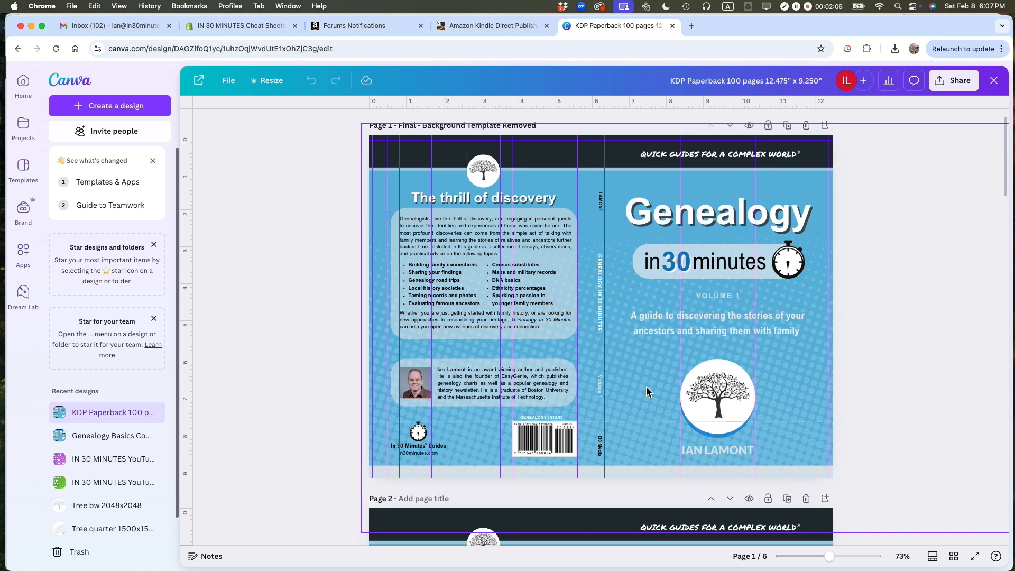
# Step: Return to the KDP Bookshelf and start creating a paperback for Genealogy In 30 Minutes, Volume 1
pyautogui.click(486, 28)
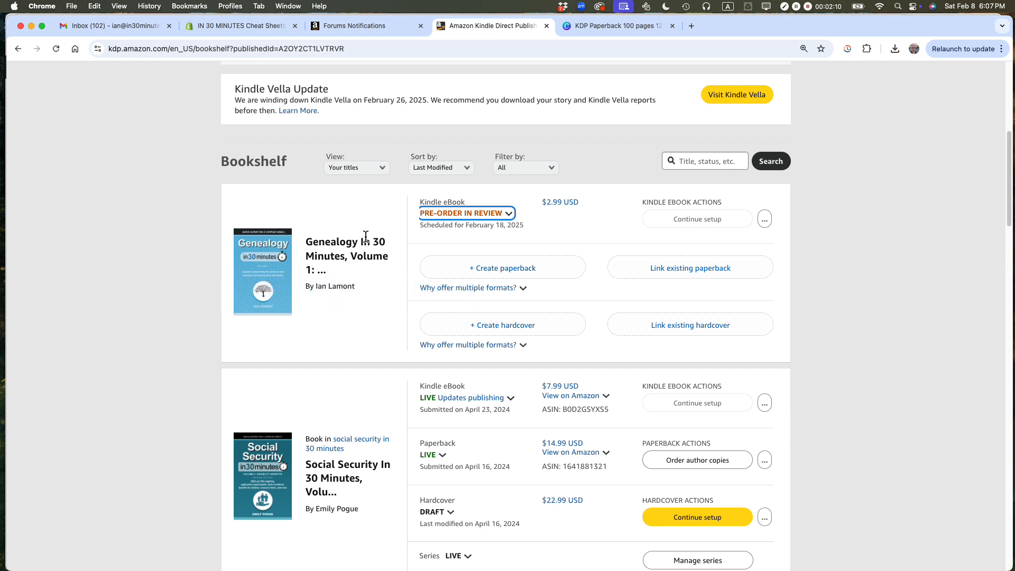
pyautogui.click(510, 289)
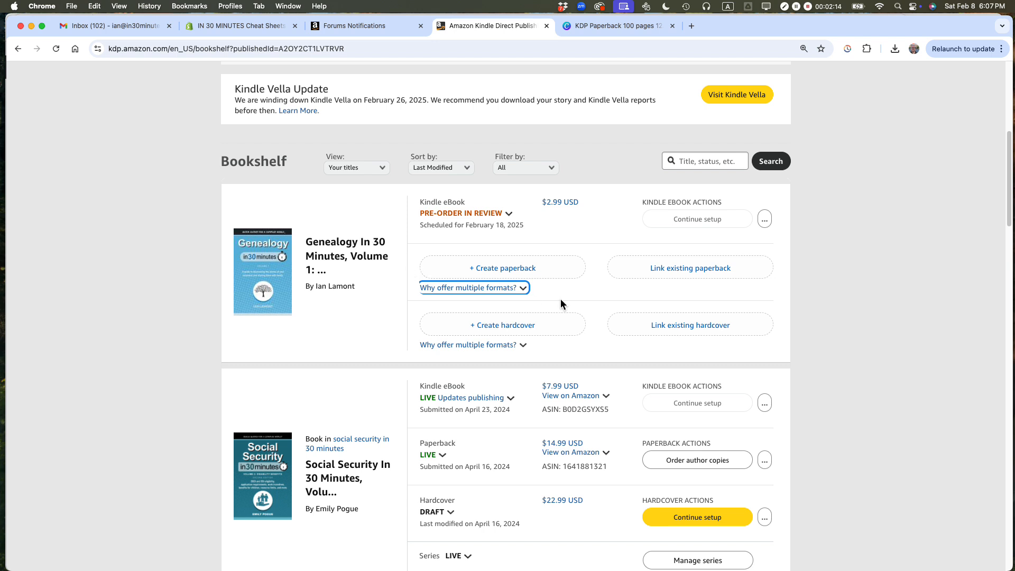
pyautogui.click(497, 269)
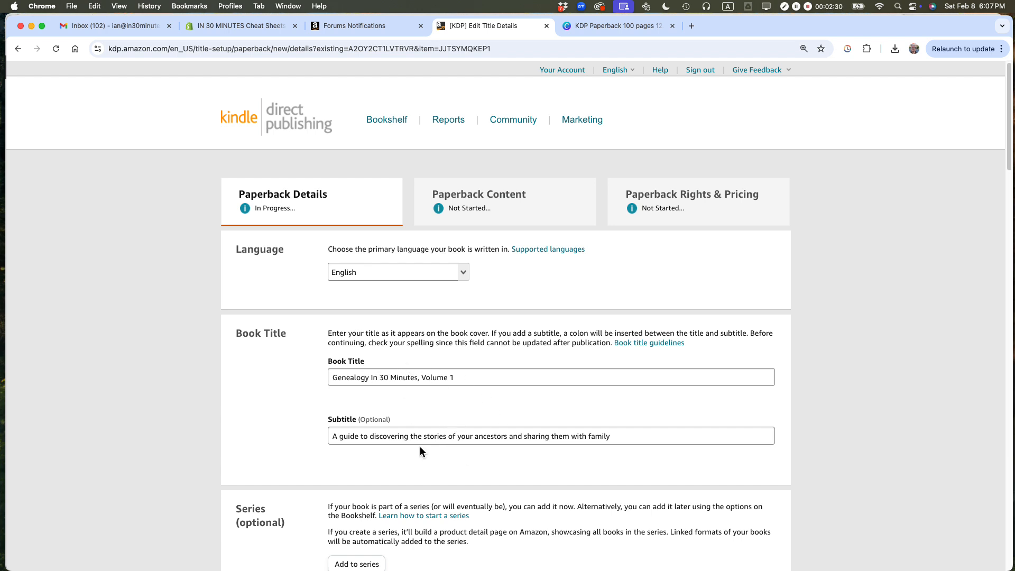
# Step: Review the paperback details from title and author through description, publishing rights, audience and marketplace down to the categories and keywords
pyautogui.scroll(-5, 864, 362)
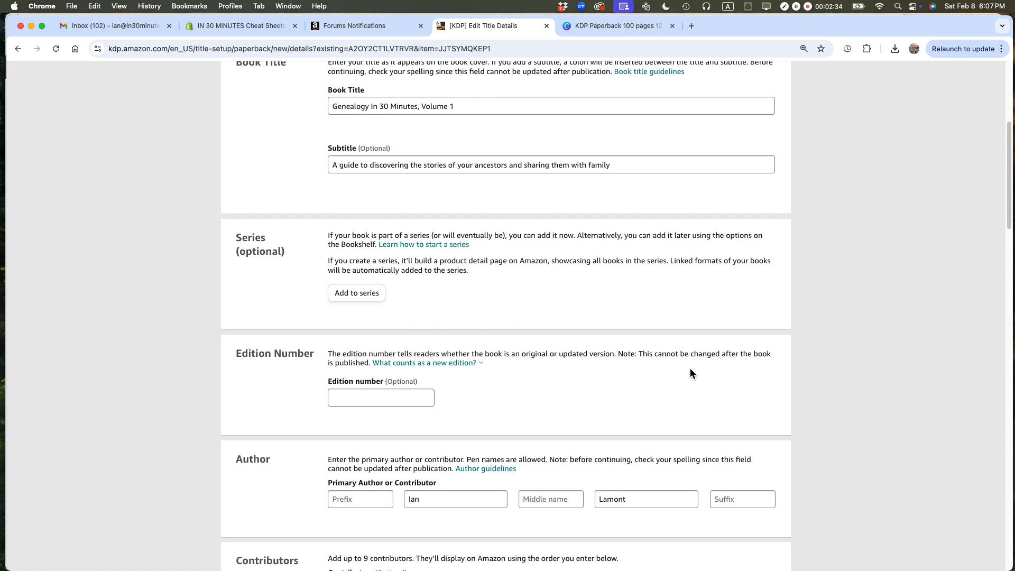
pyautogui.scroll(-5, 921, 379)
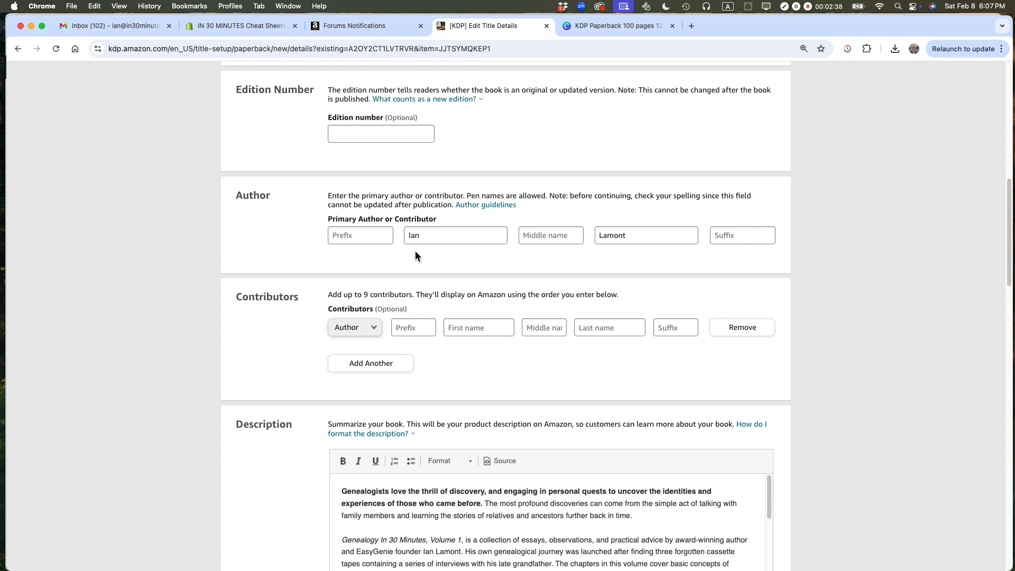
pyautogui.scroll(-1, 581, 290)
pyautogui.scroll(-3, 546, 295)
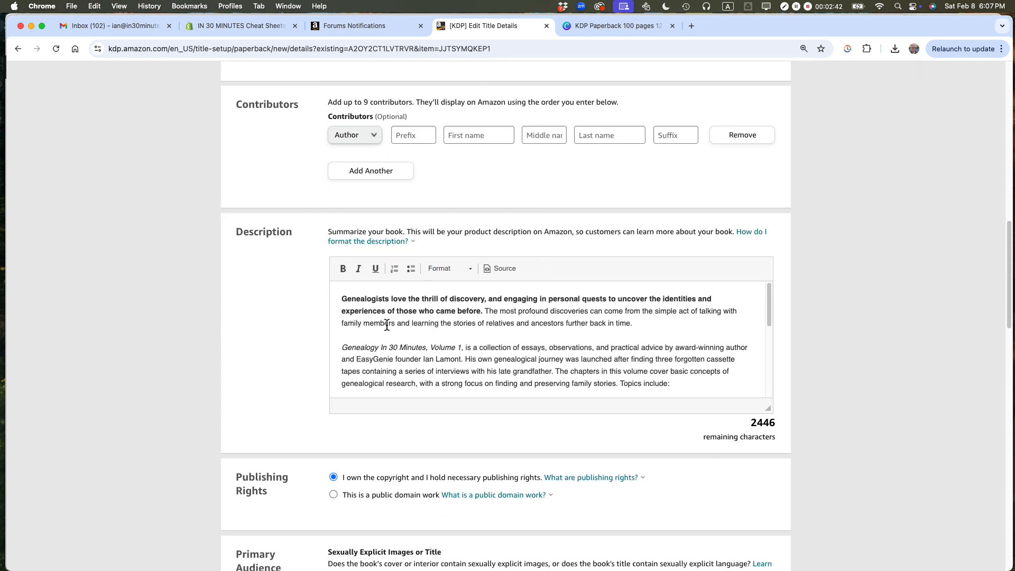
pyautogui.scroll(-5, 599, 323)
pyautogui.scroll(-1, 599, 322)
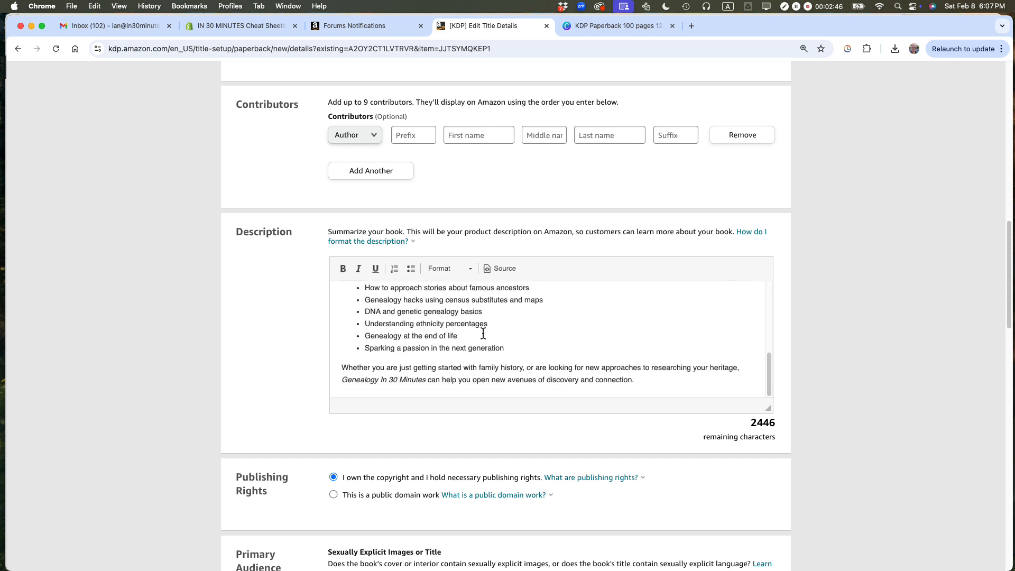
pyautogui.scroll(-2, 559, 315)
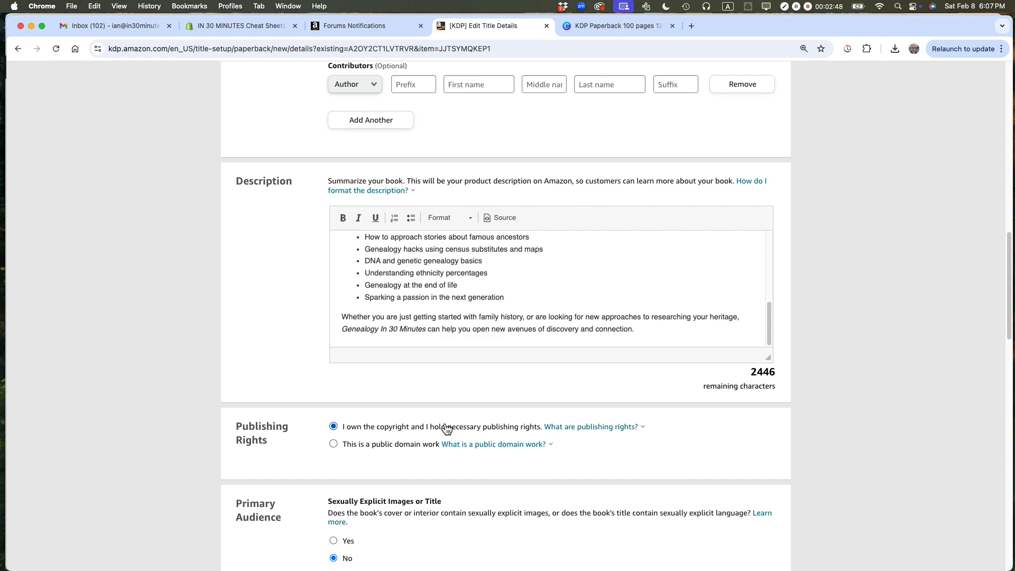
pyautogui.scroll(-10, 785, 416)
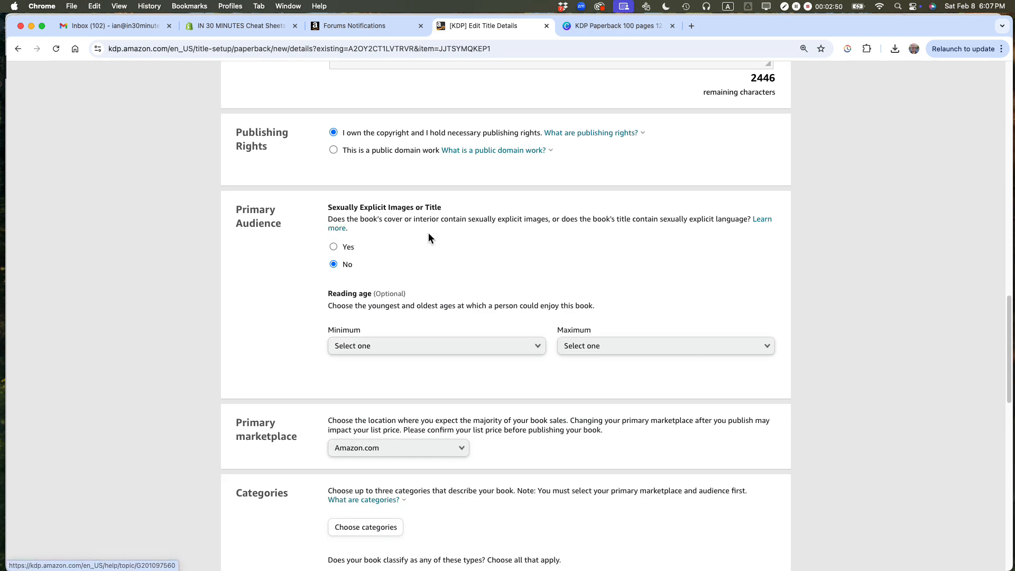
pyautogui.scroll(-2, 719, 326)
pyautogui.scroll(-1, 718, 330)
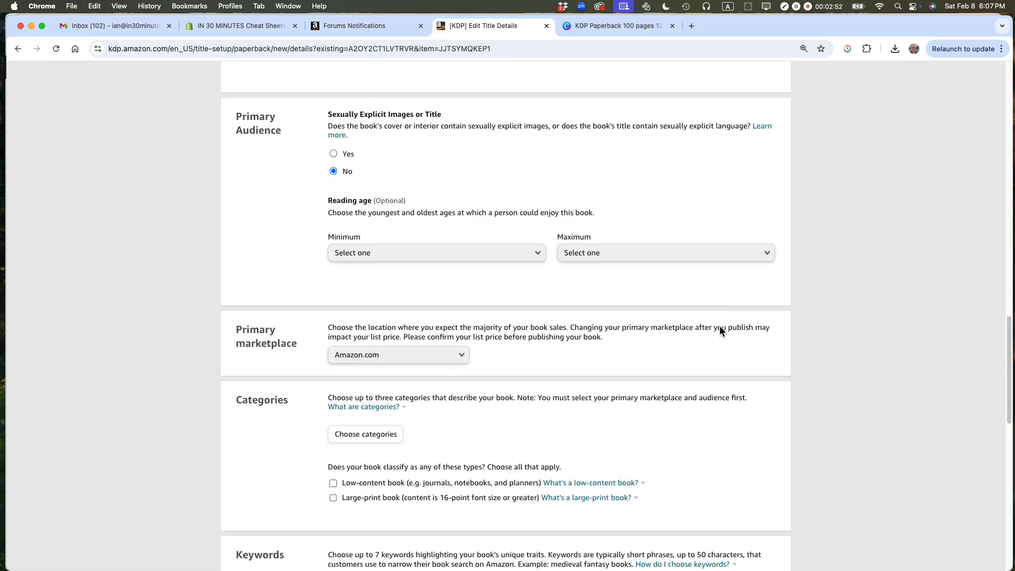
pyautogui.scroll(-3, 619, 353)
pyautogui.scroll(-2, 636, 355)
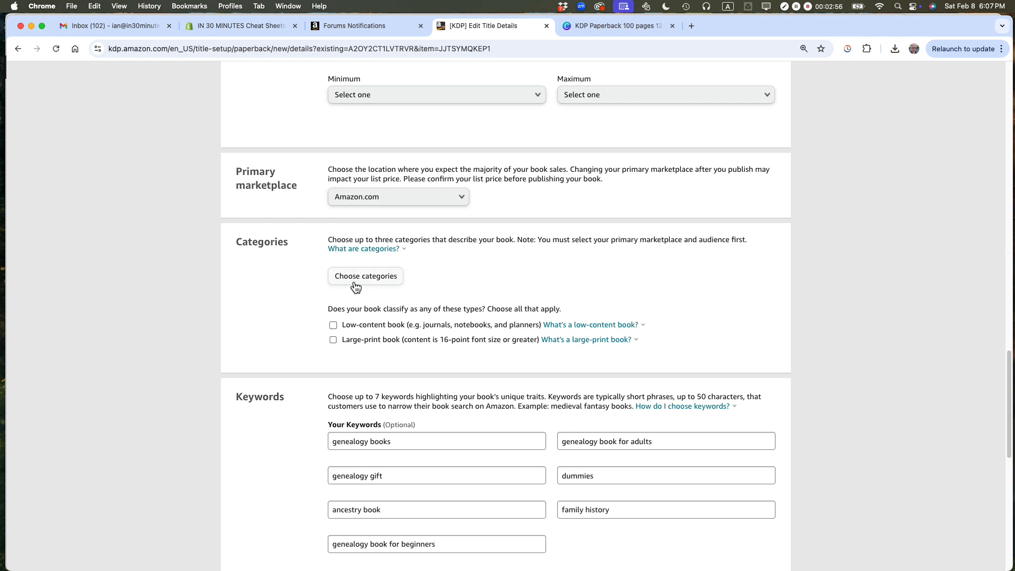
pyautogui.doubleClick(265, 239)
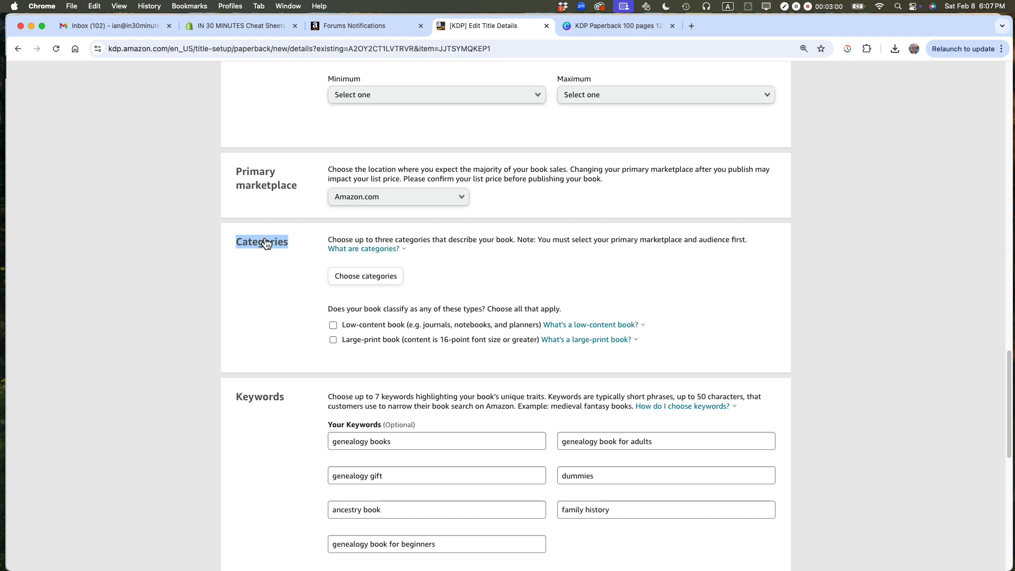
# Step: Switch to TextEdit and look up the BISAC subjects in the genealogy in 30 minutes vol 1 2025 METADATA.txt file
pyautogui.press('super+Tab')
pyautogui.press('super+Tab')
pyautogui.press('super+Tab')
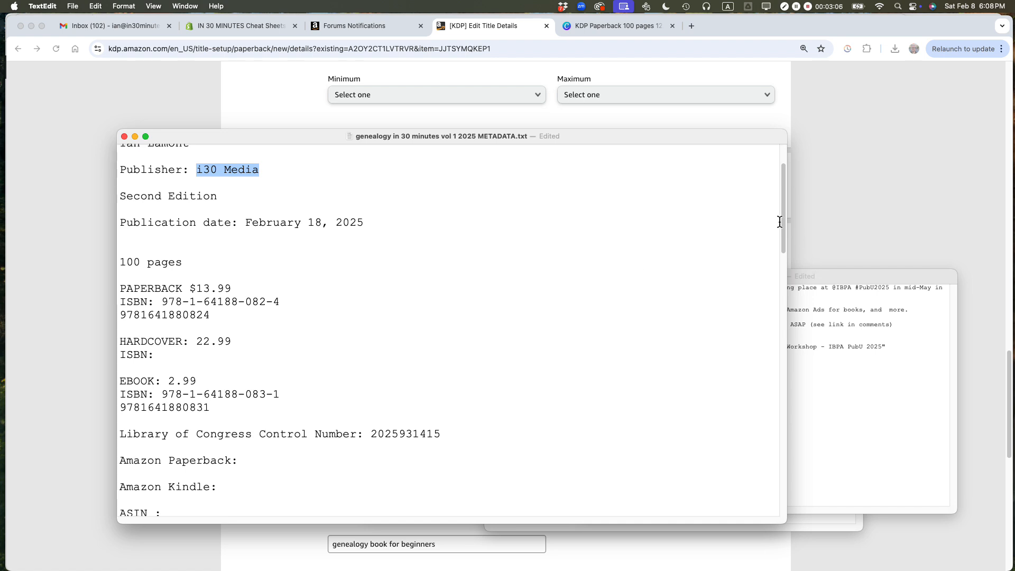
pyautogui.moveTo(782, 220); pyautogui.dragTo(765, 296)
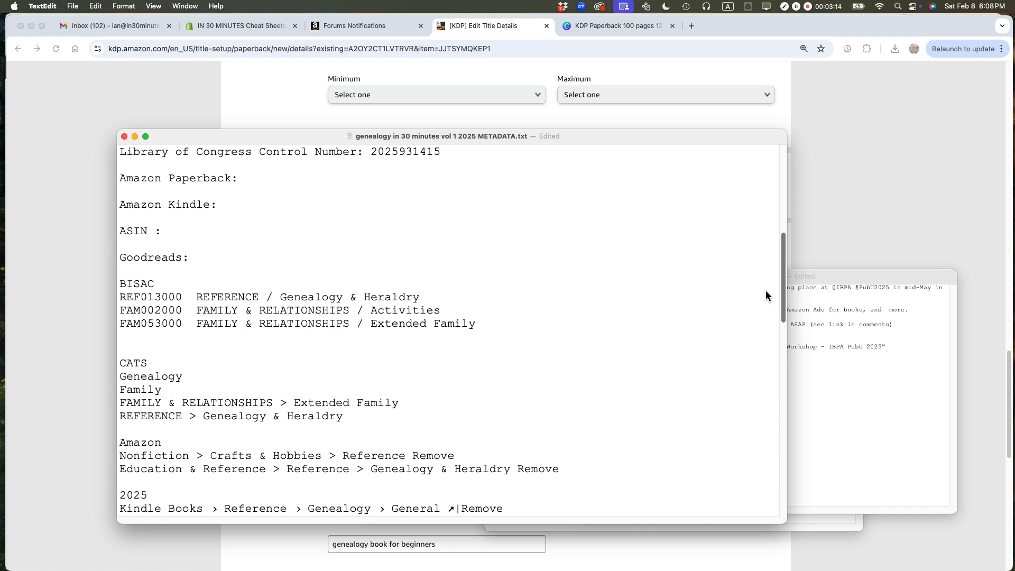
pyautogui.scroll(2, 765, 294)
pyautogui.scroll(-4, 764, 306)
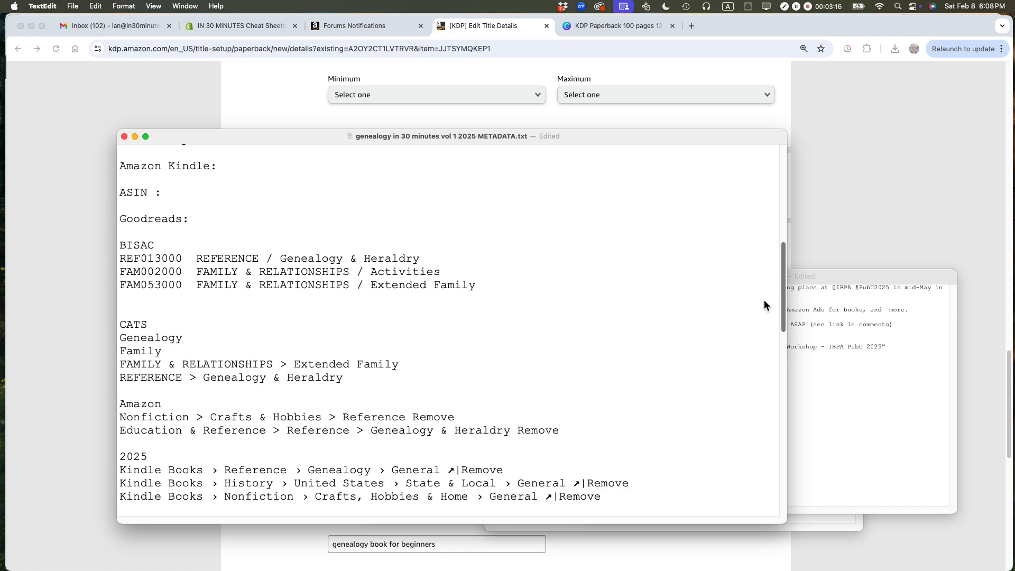
pyautogui.click(474, 287)
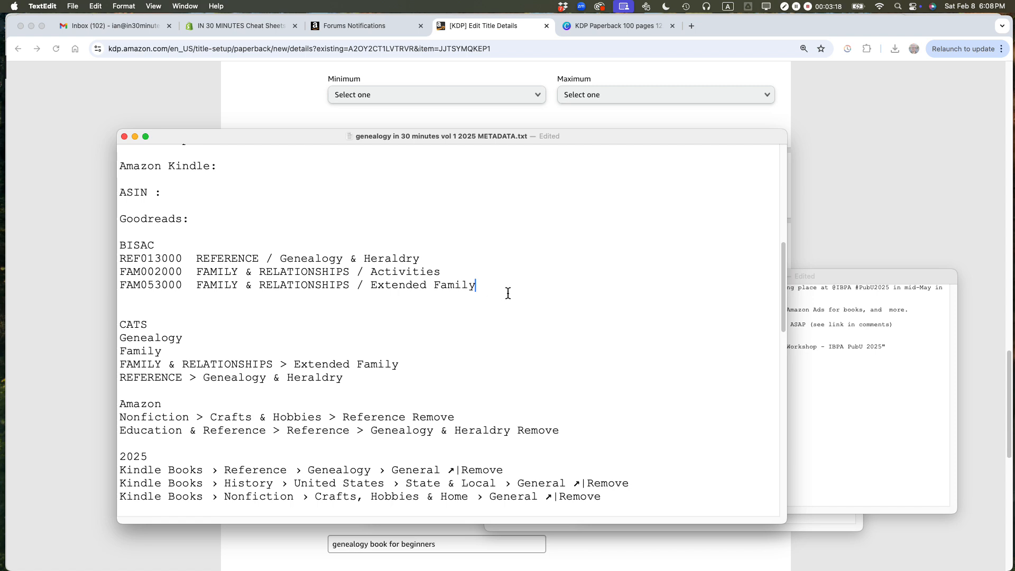
# Step: Highlight the three Kindle Books category lines under 2025 in the metadata file and return to the KDP paperback details in Chrome
pyautogui.scroll(-3, 507, 293)
pyautogui.moveTo(603, 411); pyautogui.dragTo(110, 389)
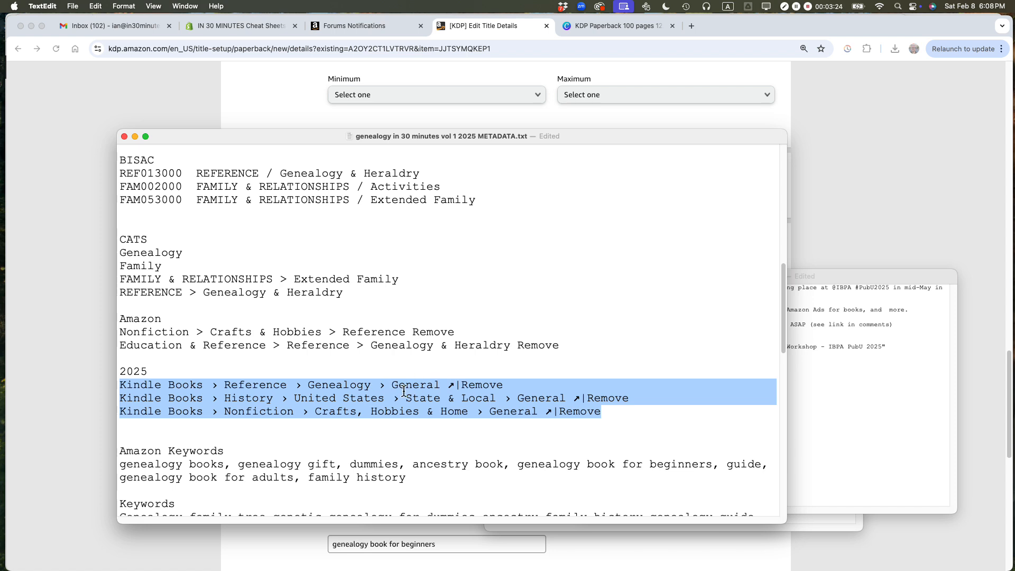
pyautogui.press('super+Tab')
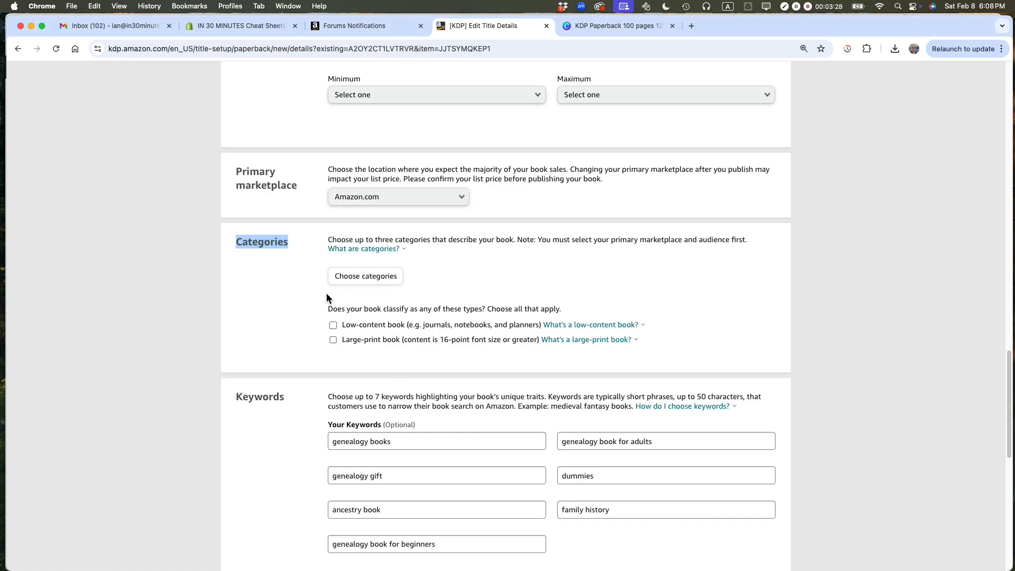
# Step: Start choosing categories for the paperback and select the Genealogy placement under Books > Reference
pyautogui.click(377, 280)
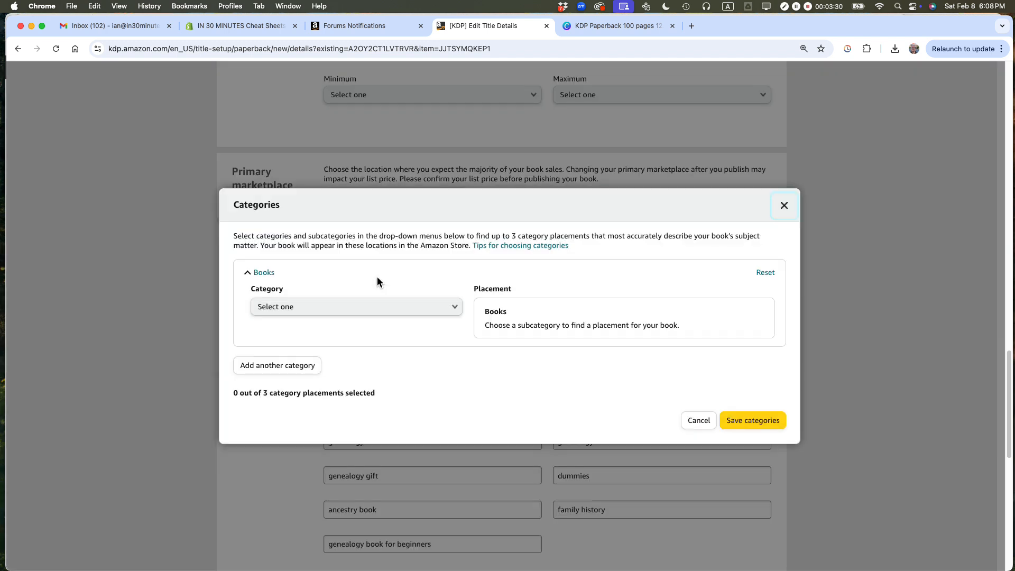
pyautogui.click(345, 308)
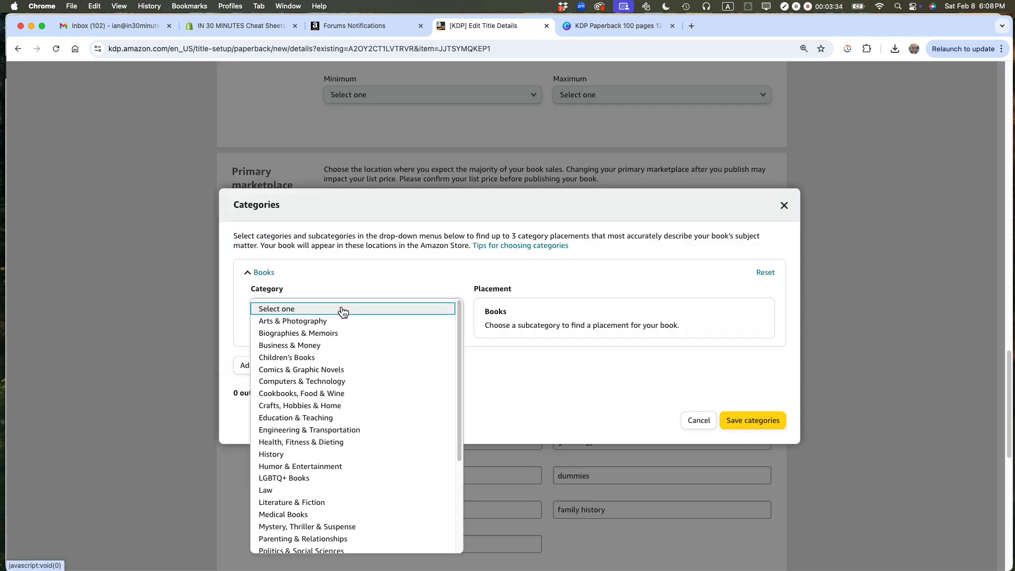
pyautogui.scroll(-3, 336, 354)
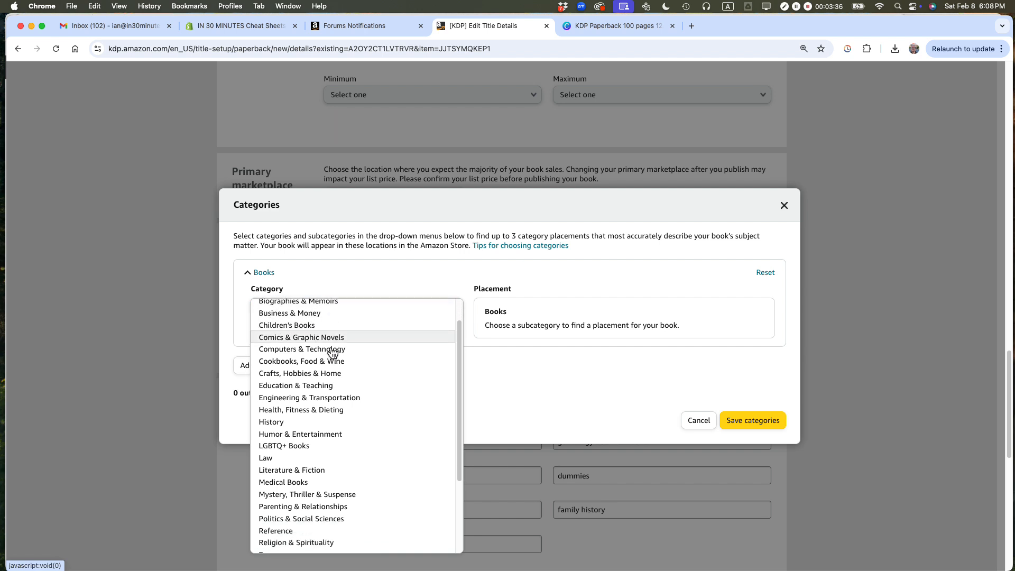
pyautogui.click(288, 468)
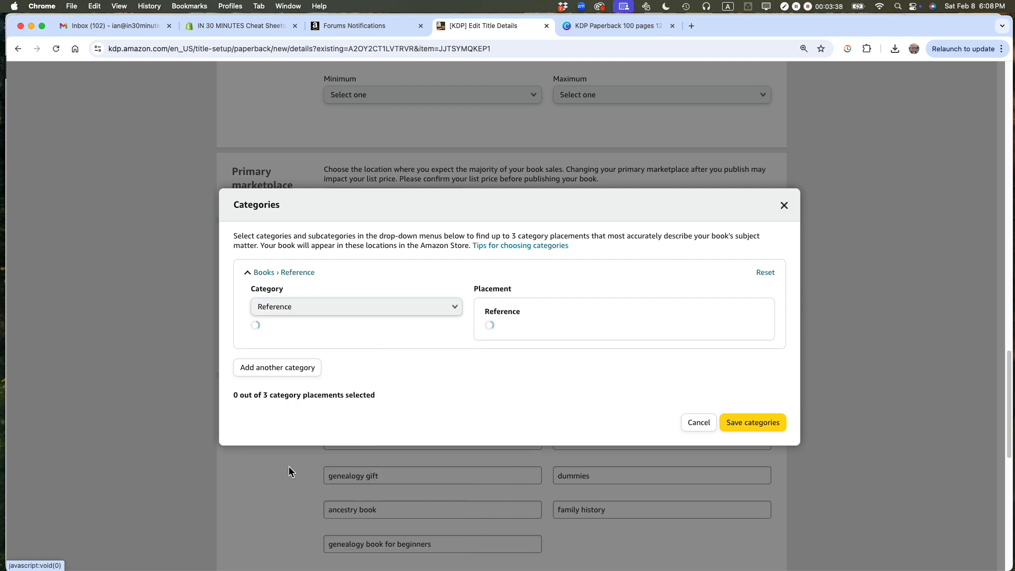
pyautogui.click(304, 349)
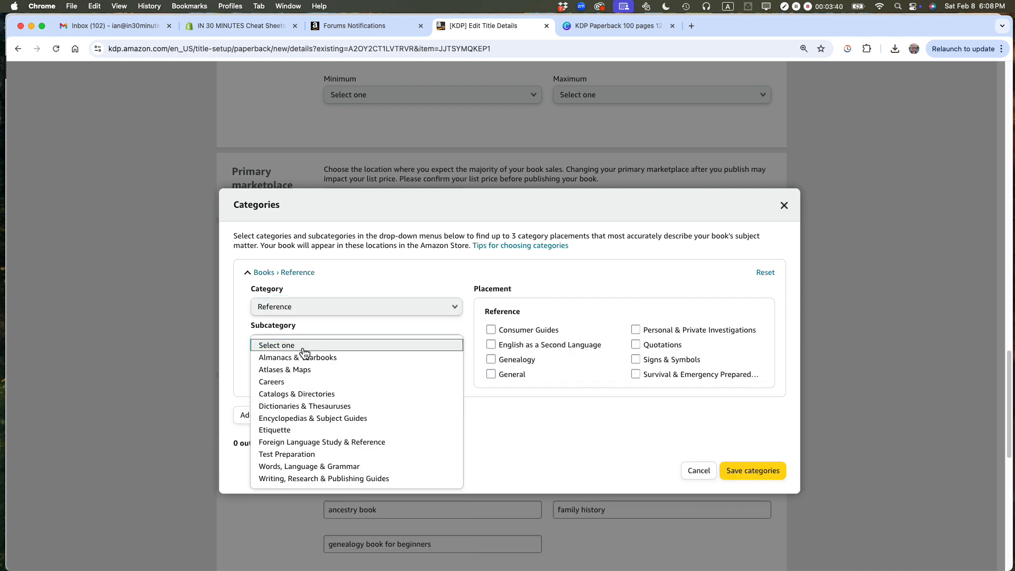
pyautogui.scroll(-2, 315, 376)
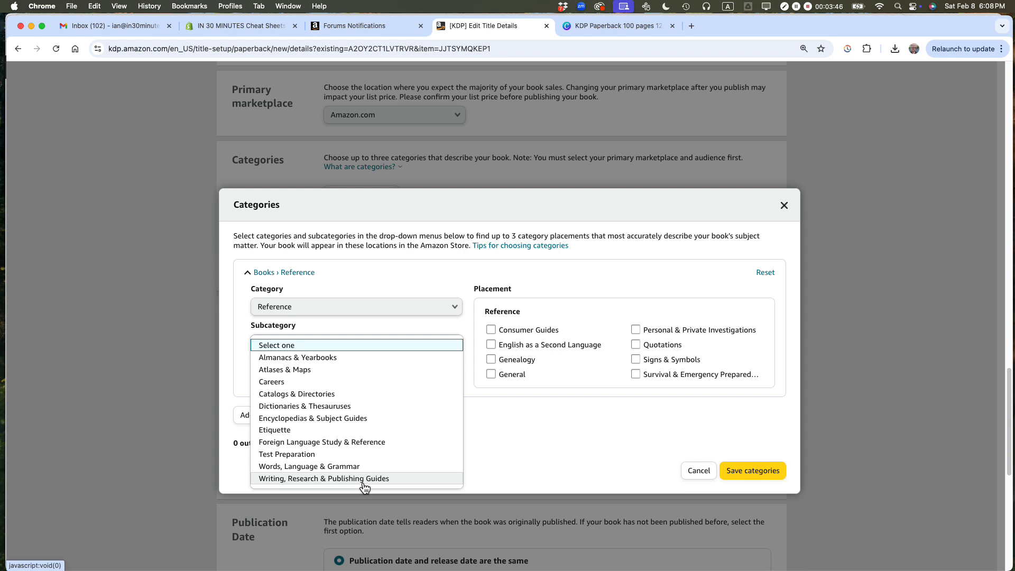
pyautogui.click(490, 360)
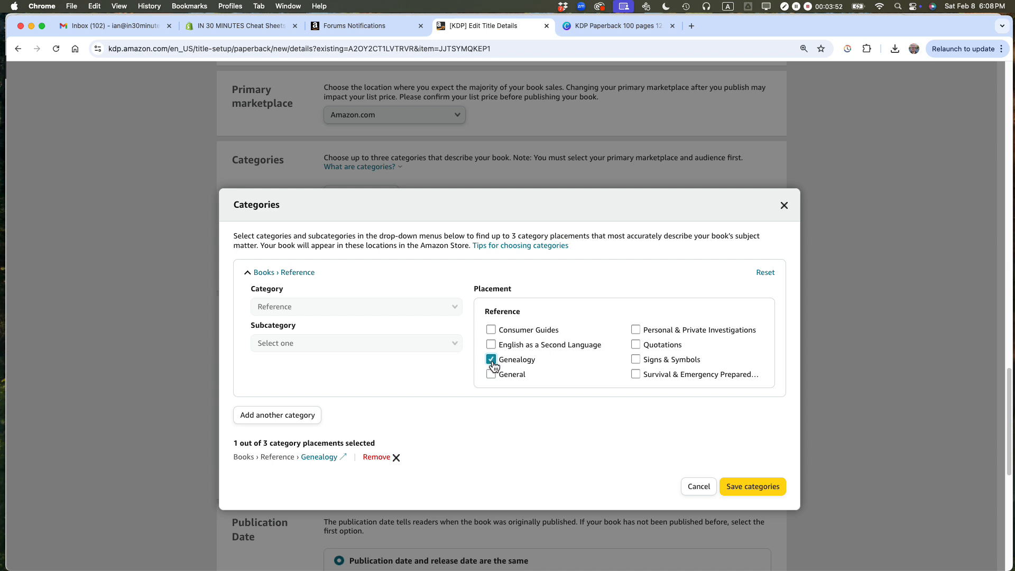
# Step: Add a second category, check the 2025 category lines in the TextEdit metadata file, and set it to History > United States
pyautogui.click(276, 418)
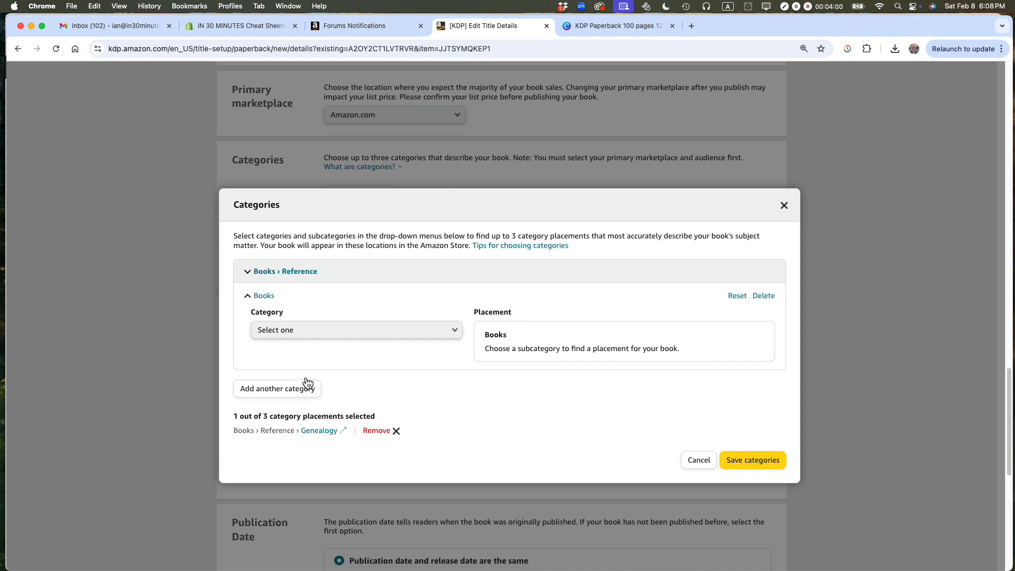
pyautogui.press('super+Tab')
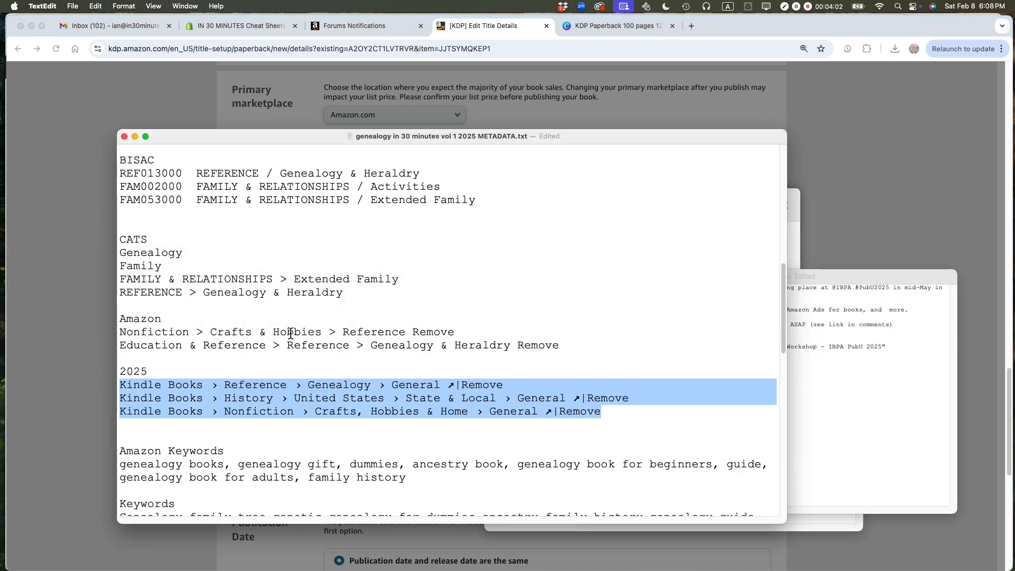
pyautogui.press('super+Tab')
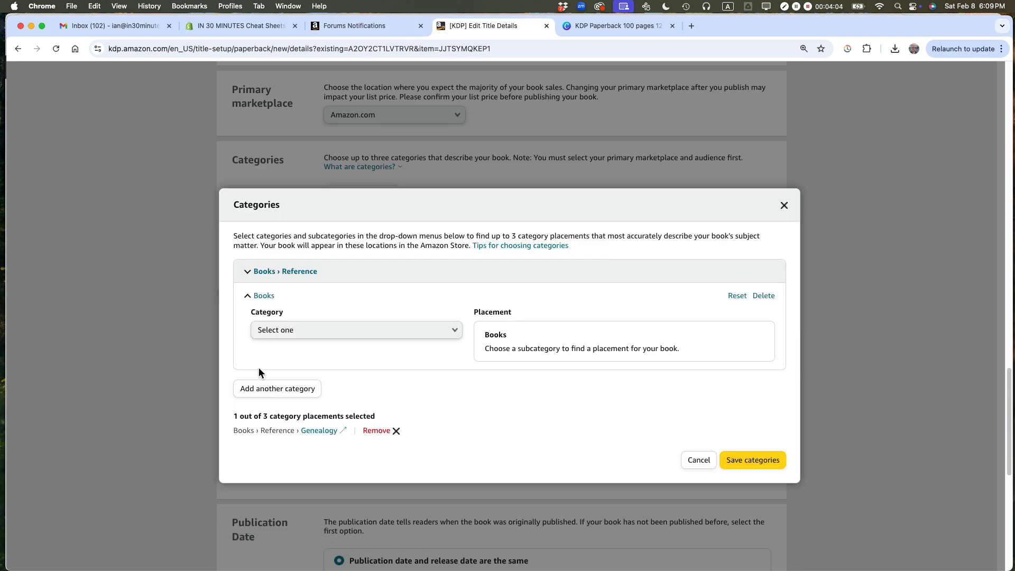
pyautogui.click(290, 333)
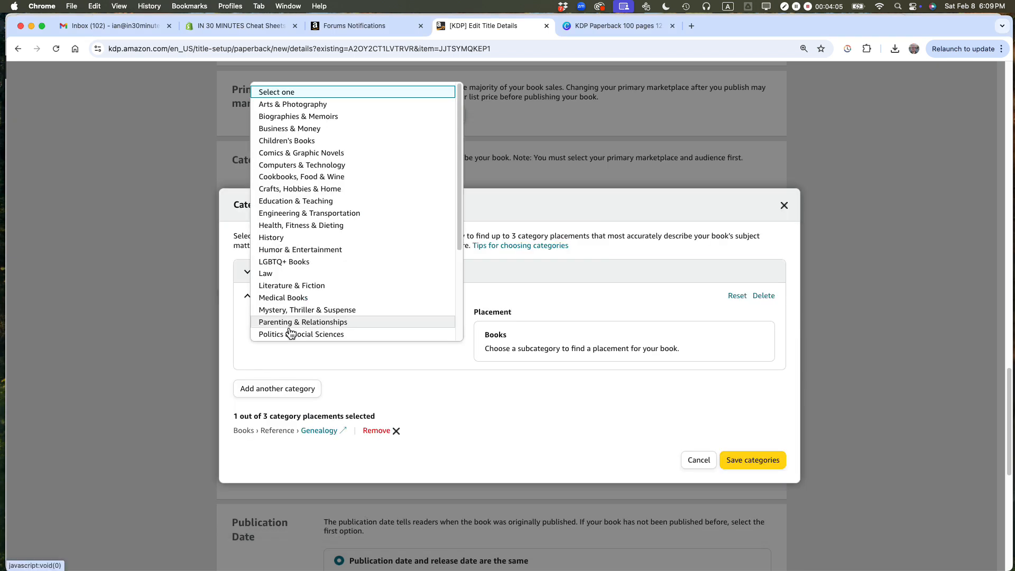
pyautogui.click(280, 235)
pyautogui.click(317, 370)
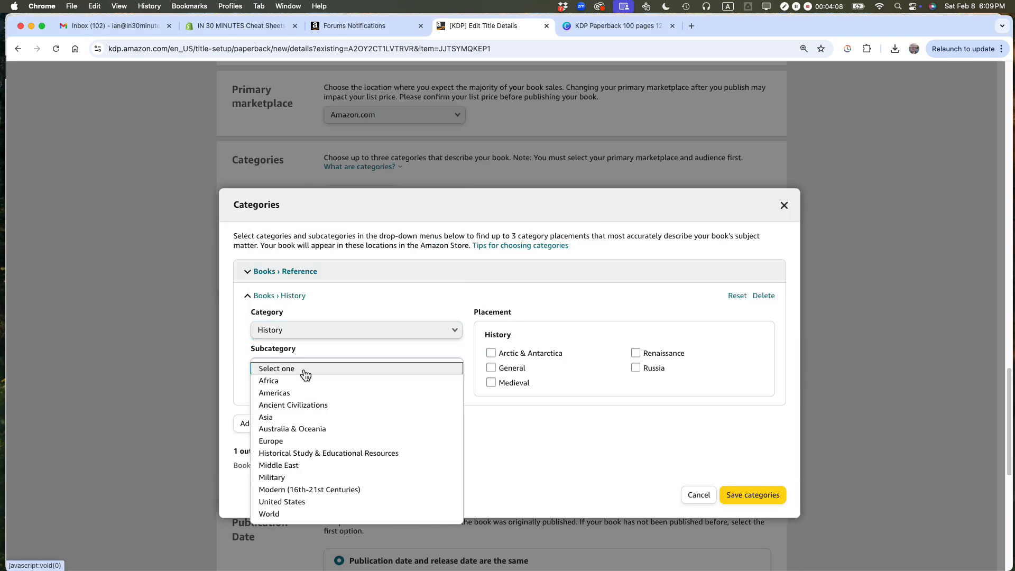
pyautogui.click(296, 502)
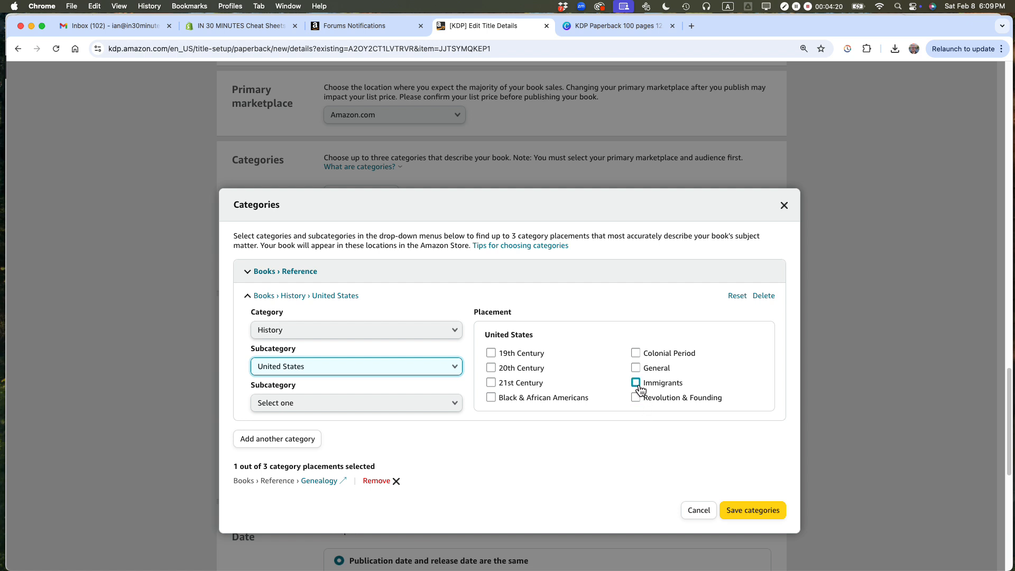
# Step: Try the 19th Century placement, clear it, and narrow the History > United States category to State & Local
pyautogui.click(491, 355)
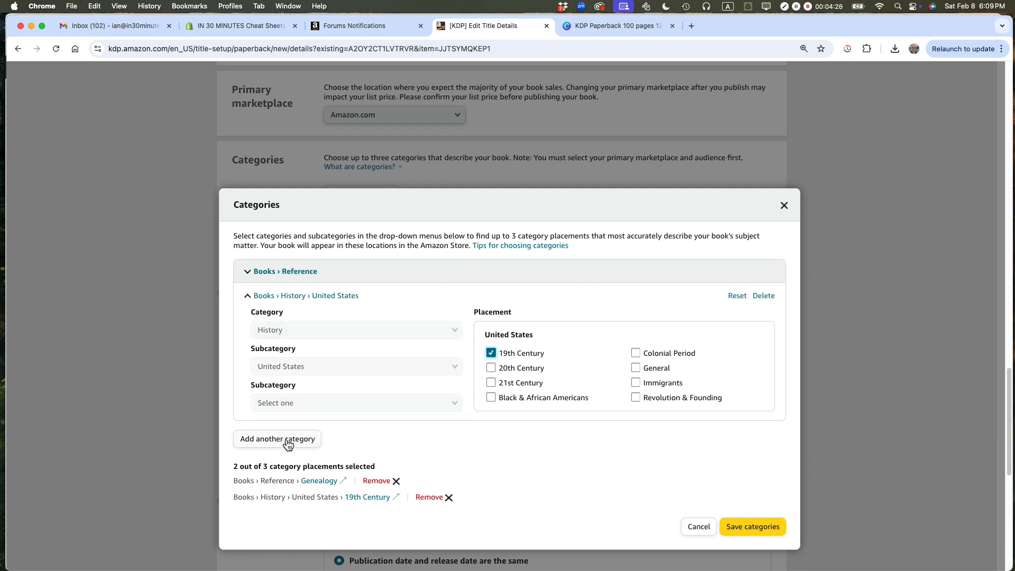
pyautogui.click(491, 353)
pyautogui.click(357, 404)
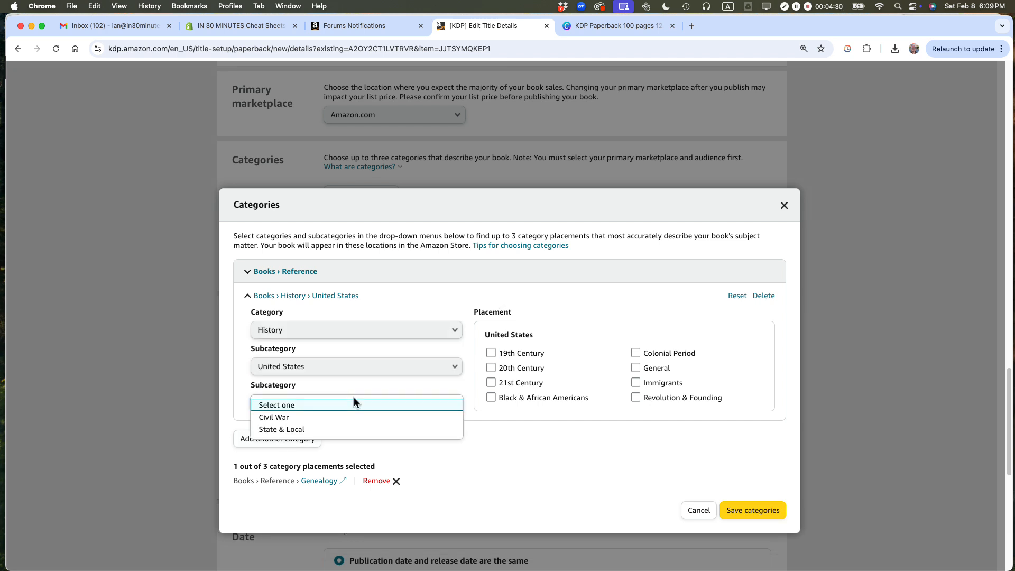
pyautogui.click(336, 430)
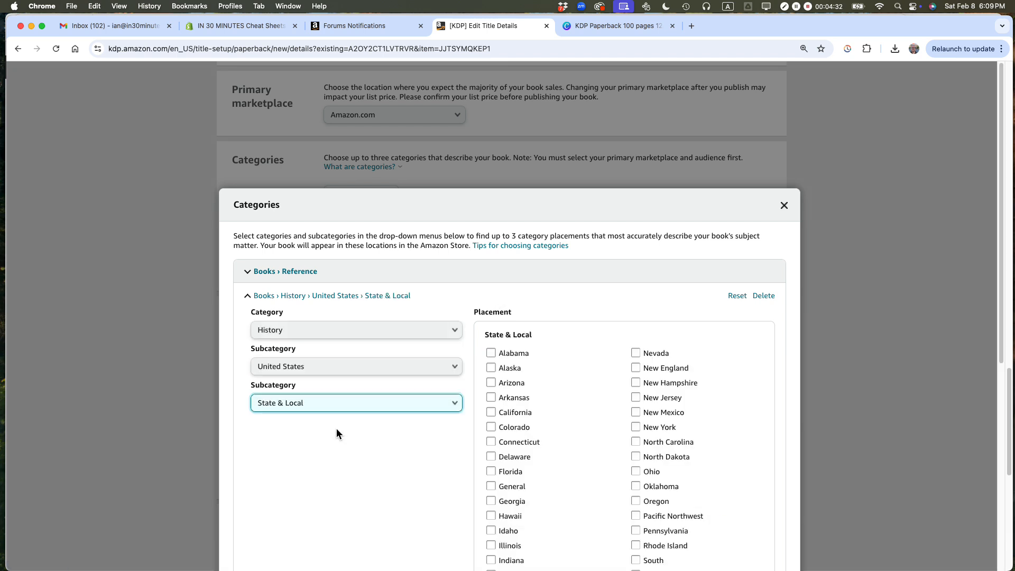
pyautogui.scroll(-5, 555, 404)
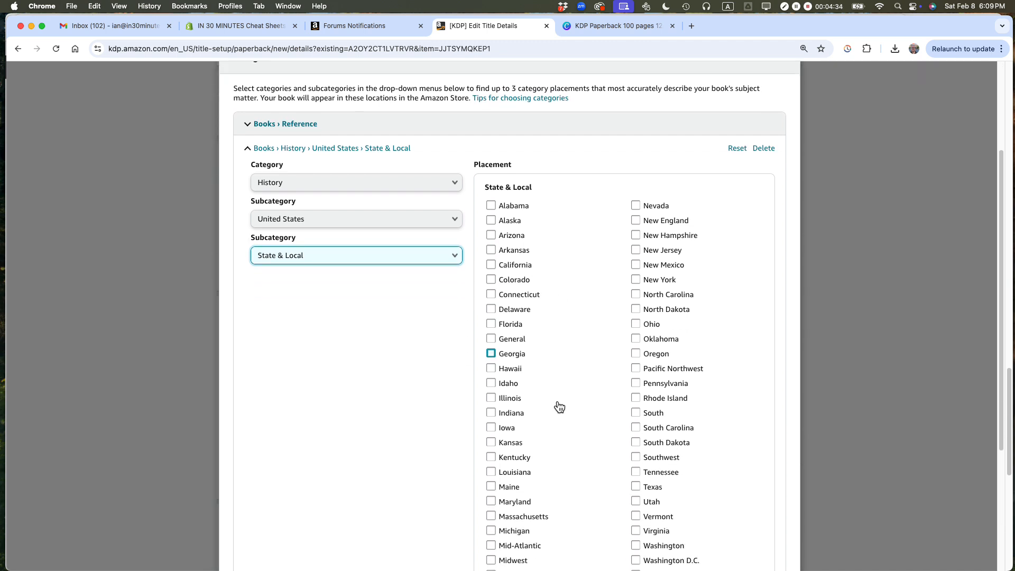
pyautogui.scroll(-1, 559, 407)
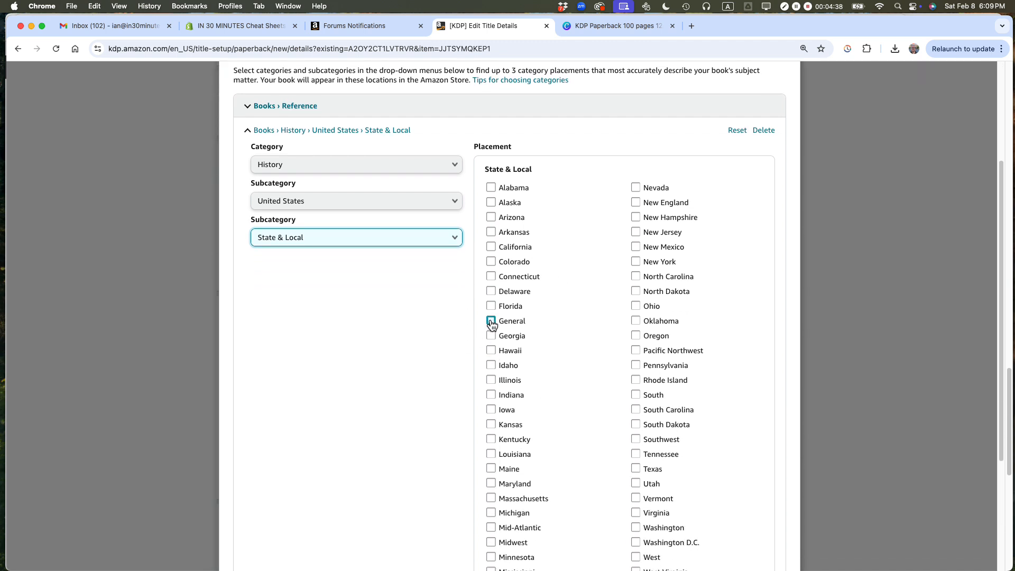
pyautogui.scroll(-6, 446, 323)
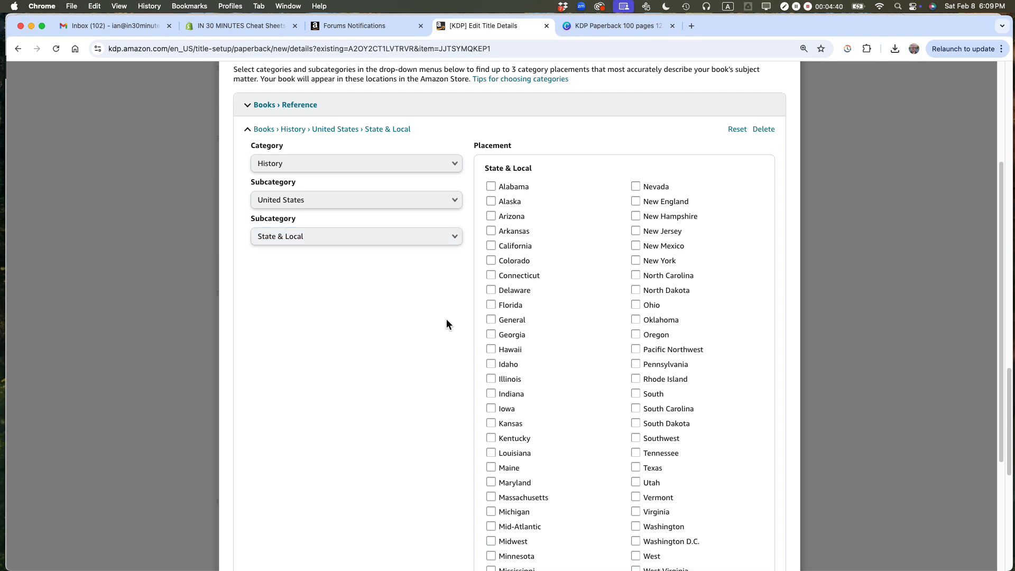
# Step: Add another category with the General placement under Crafts, Hobbies & Home, checking the metadata file, and save the categories
pyautogui.click(290, 477)
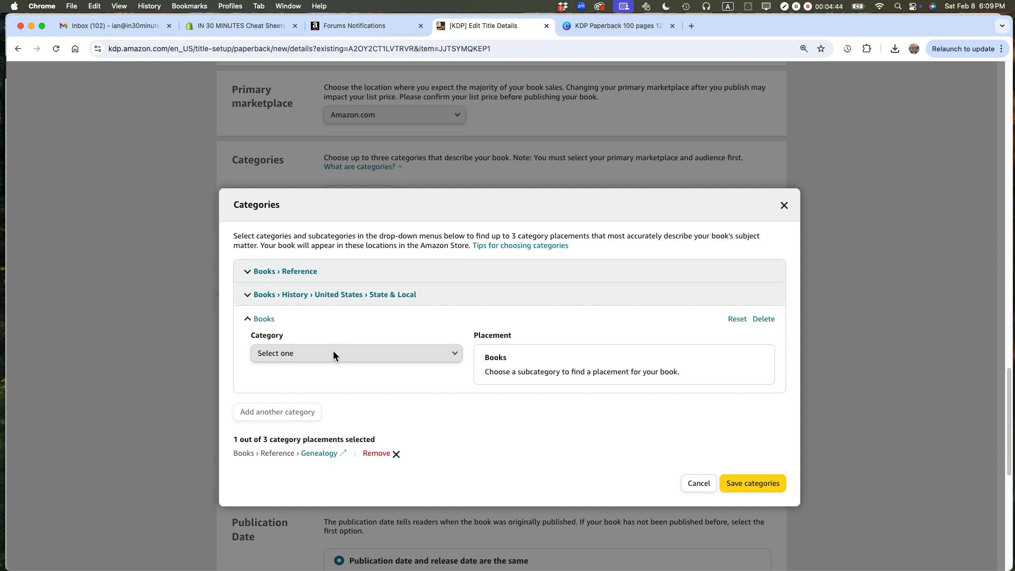
pyautogui.press('super+Tab')
pyautogui.press('super+Tab')
pyautogui.click(331, 354)
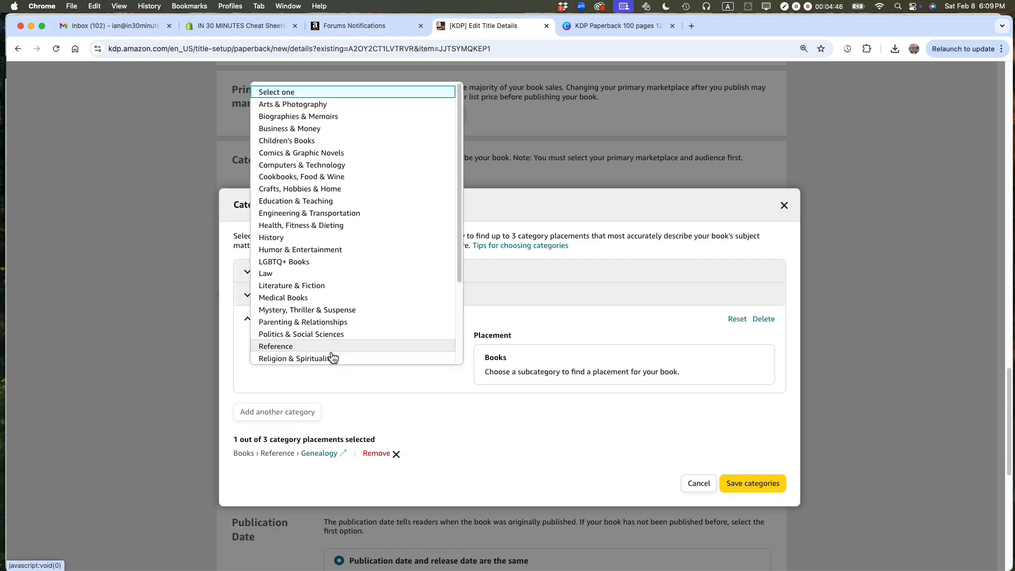
pyautogui.click(312, 189)
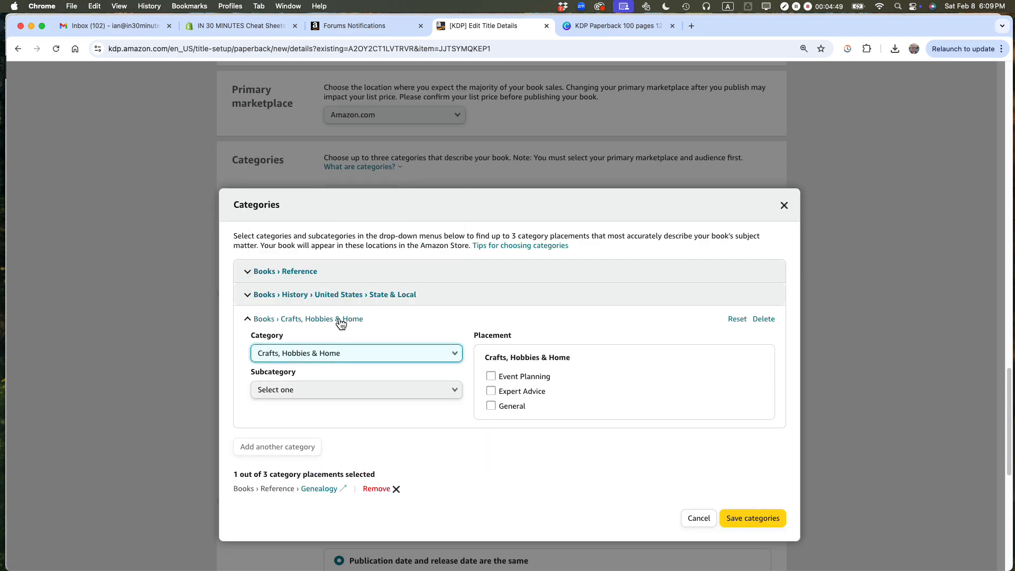
pyautogui.click(332, 391)
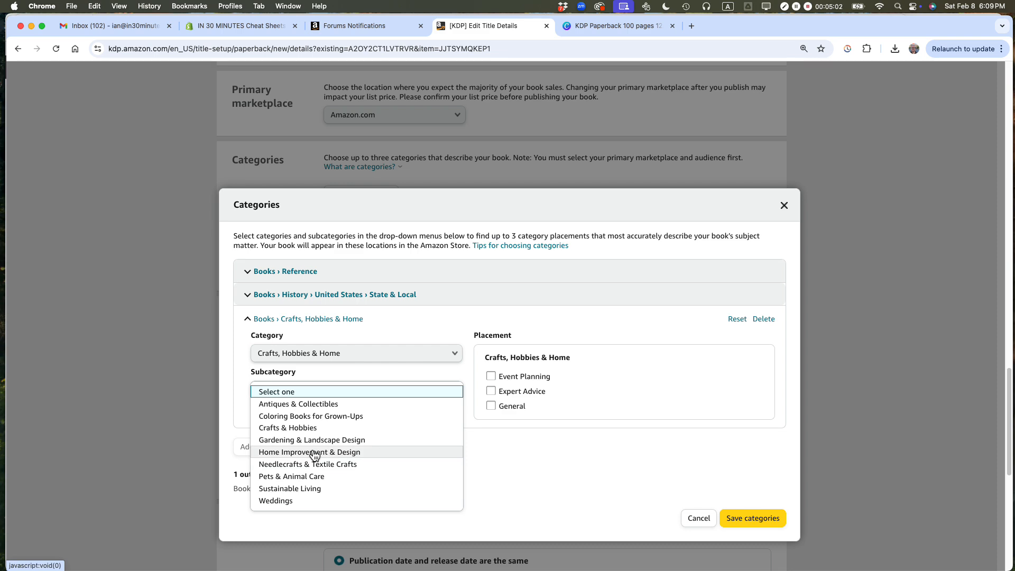
pyautogui.click(491, 406)
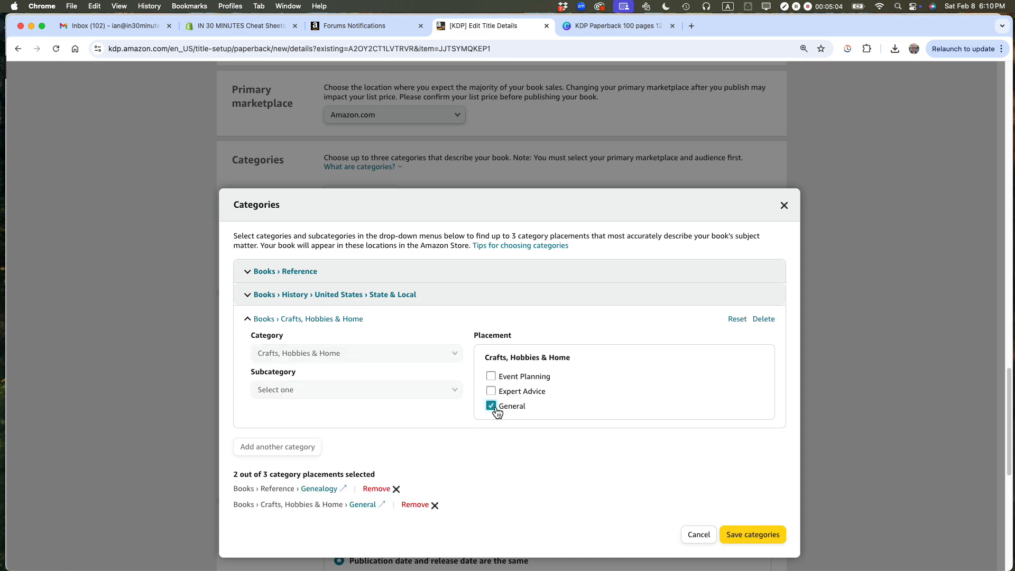
pyautogui.click(756, 535)
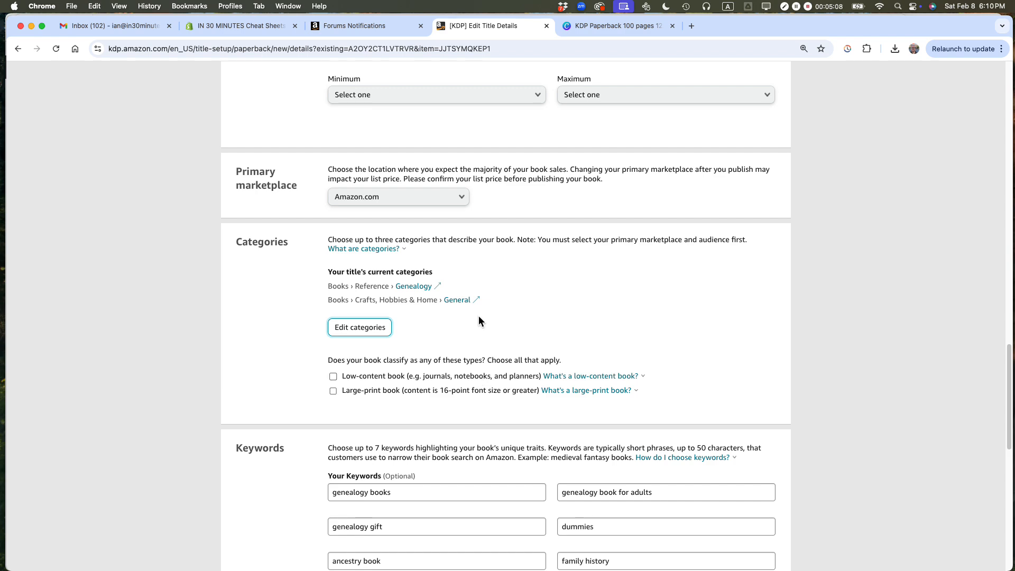
# Step: Edit the saved categories to add the General placement under History > United States > State & Local, and save them
pyautogui.click(358, 332)
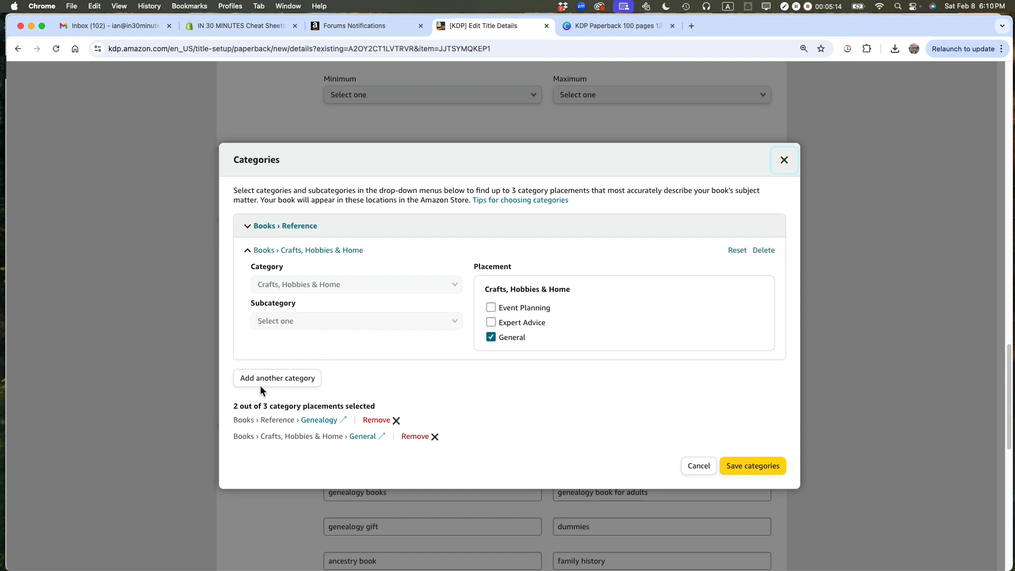
pyautogui.click(271, 380)
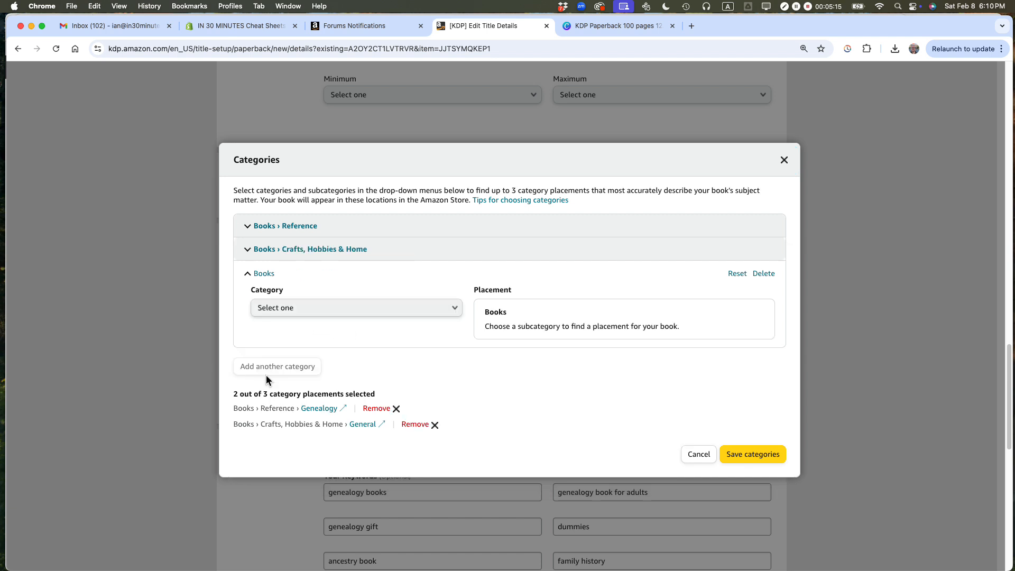
pyautogui.click(290, 310)
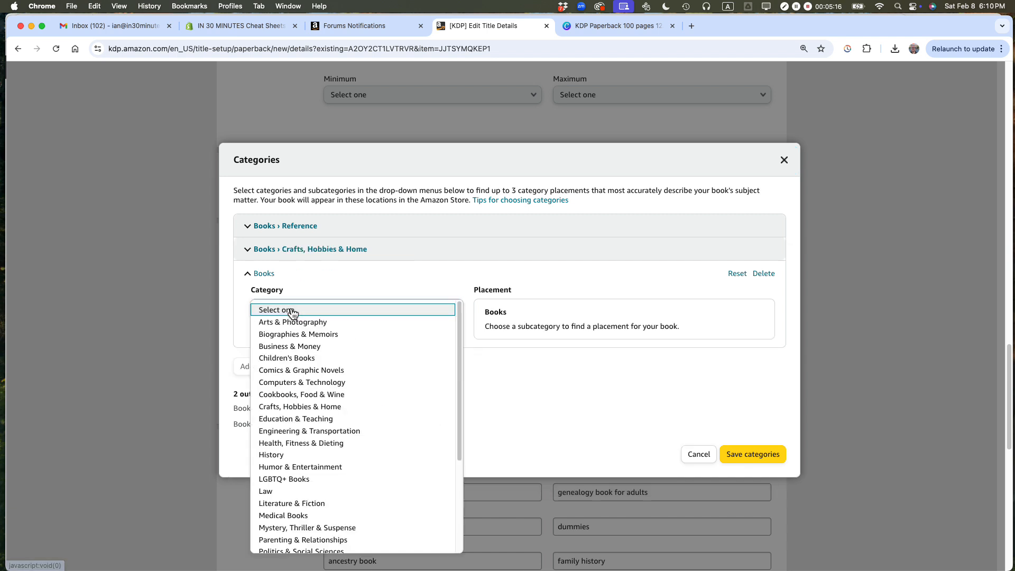
pyautogui.click(294, 454)
pyautogui.click(314, 349)
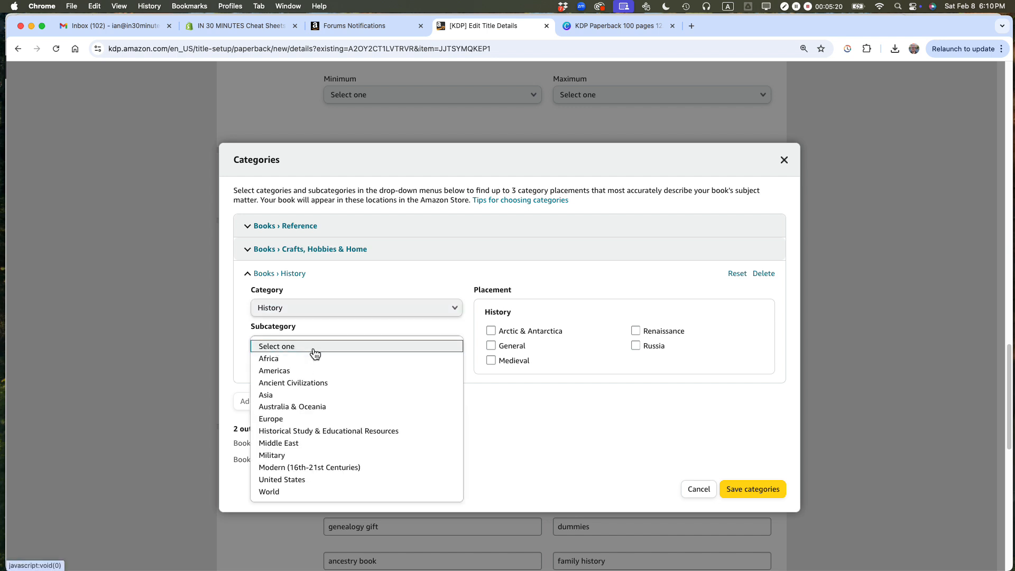
pyautogui.click(299, 479)
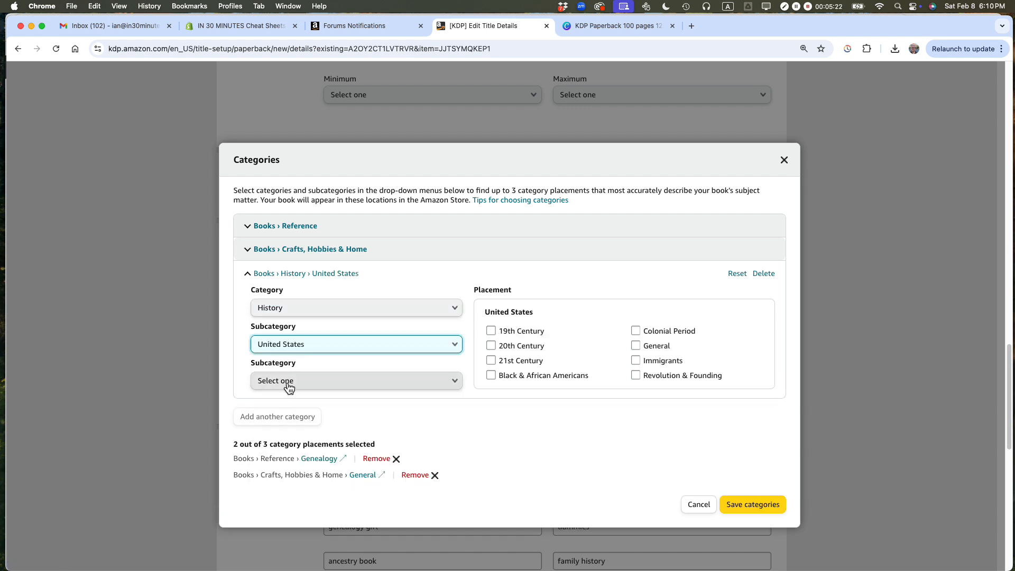
pyautogui.click(283, 382)
pyautogui.click(285, 405)
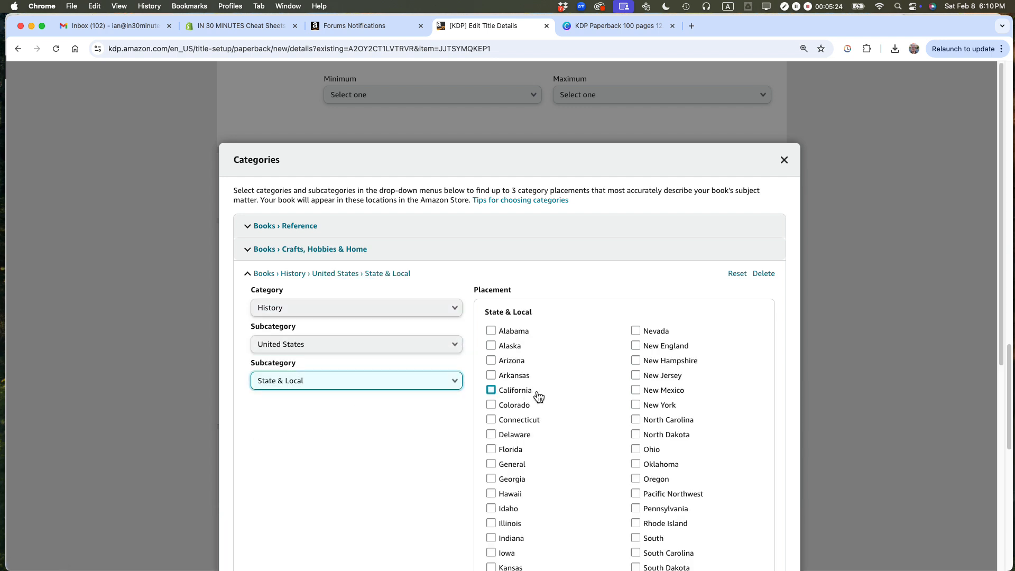
pyautogui.scroll(-1, 522, 402)
pyautogui.click(491, 456)
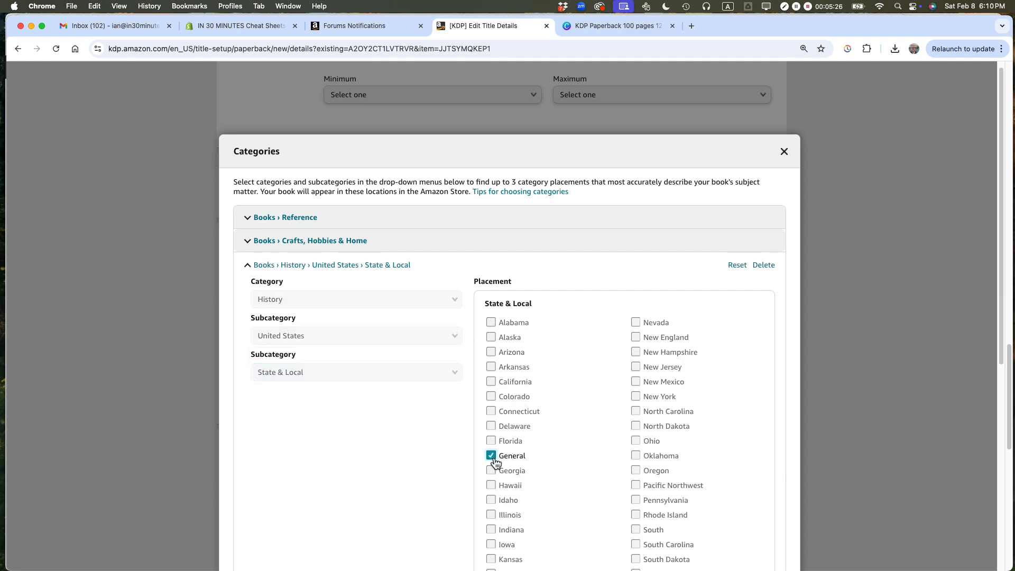
pyautogui.scroll(-7, 405, 406)
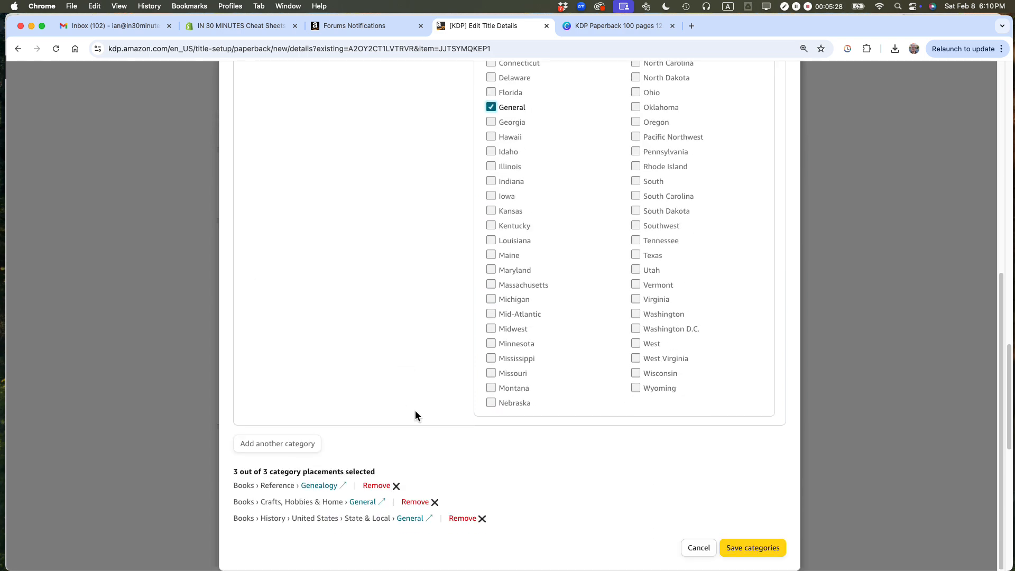
pyautogui.click(753, 547)
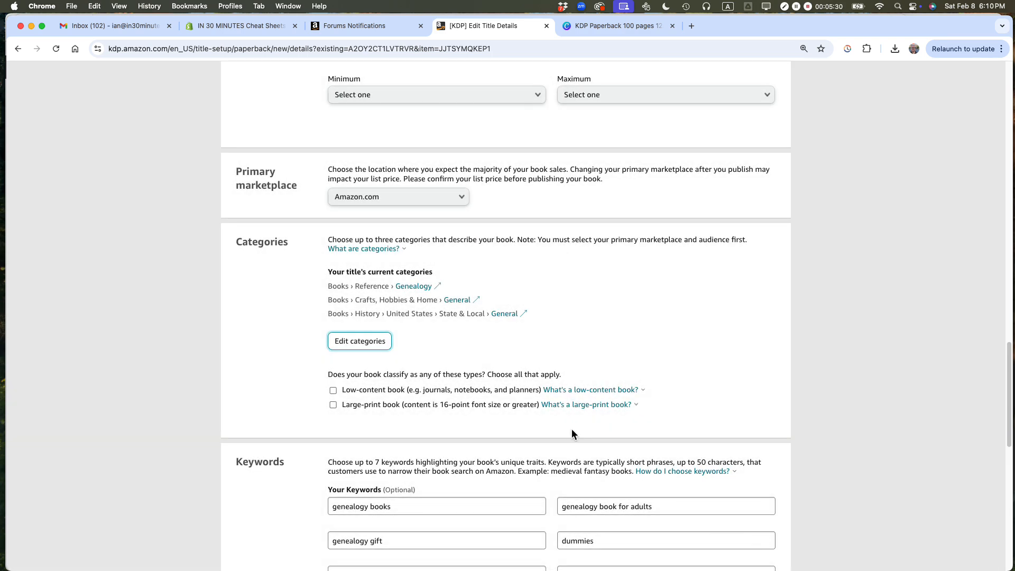
# Step: Copy the title's three saved paperback categories into the TextEdit metadata file, on a new line below the 2025 Kindle categories
pyautogui.moveTo(532, 317); pyautogui.dragTo(317, 286)
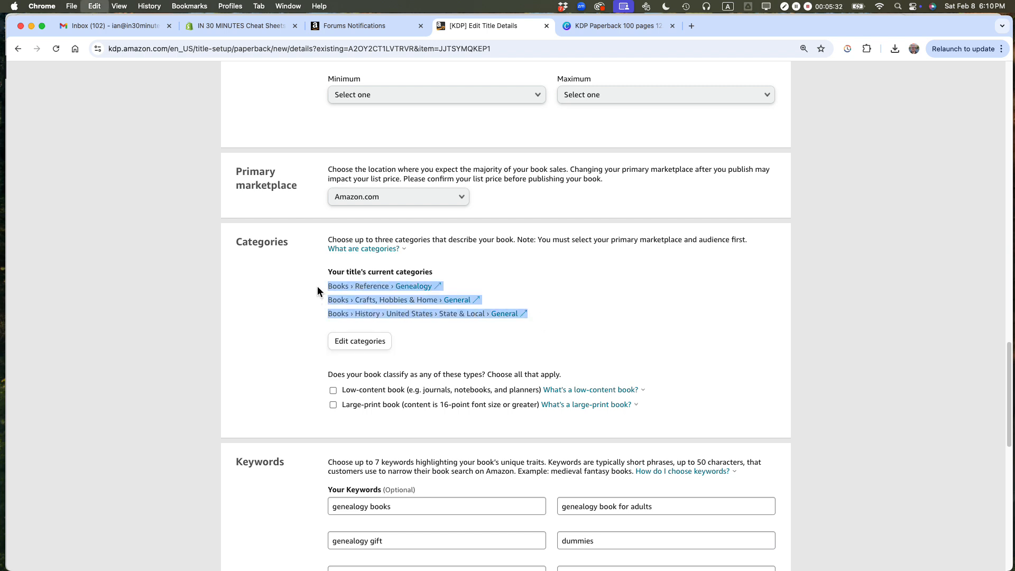
pyautogui.press('super+Tab')
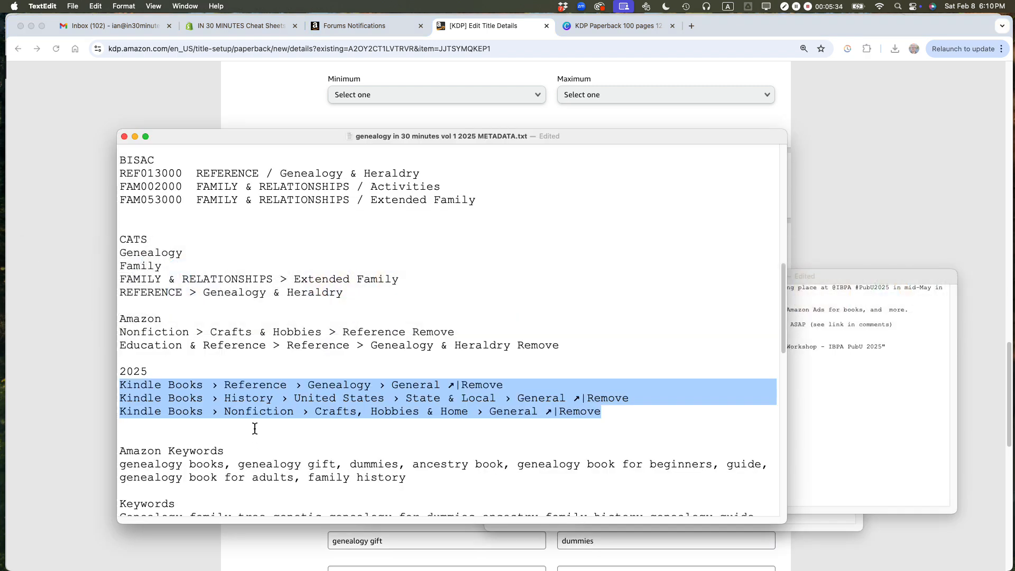
pyautogui.click(254, 428)
pyautogui.press('Return')
pyautogui.write('Books › Reference › Genealogy ↗ Books › Crafts, Hobbies & Home › General ↗ Books › History › United States › State & Local › General ↗')
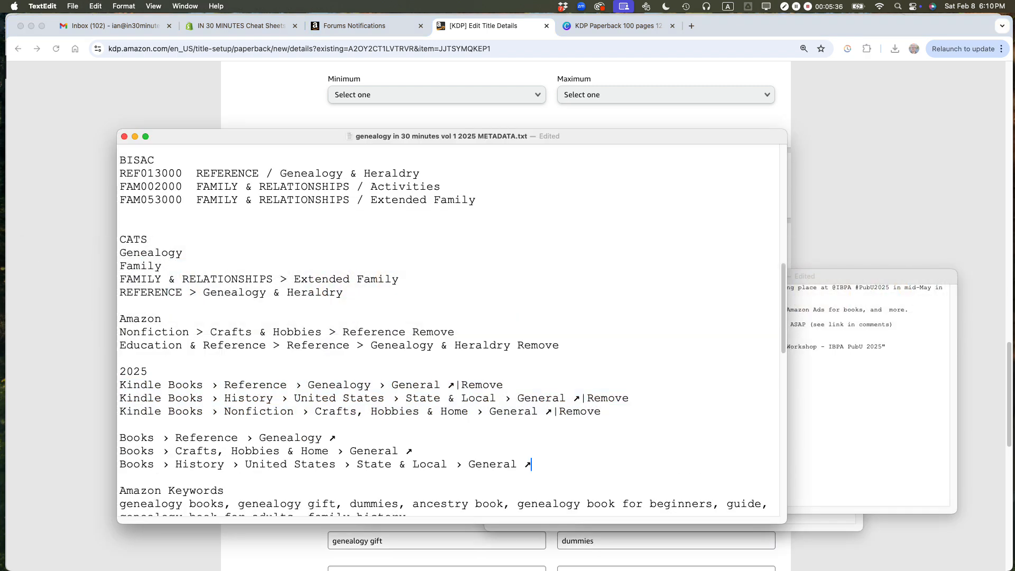
# Step: Back in Chrome, change the keyword "genealogy book for adults" to "genealogy guide" and the beginners keyword to "genealogy guide for beginners"
pyautogui.press('super+Tab')
pyautogui.scroll(-4, 380, 290)
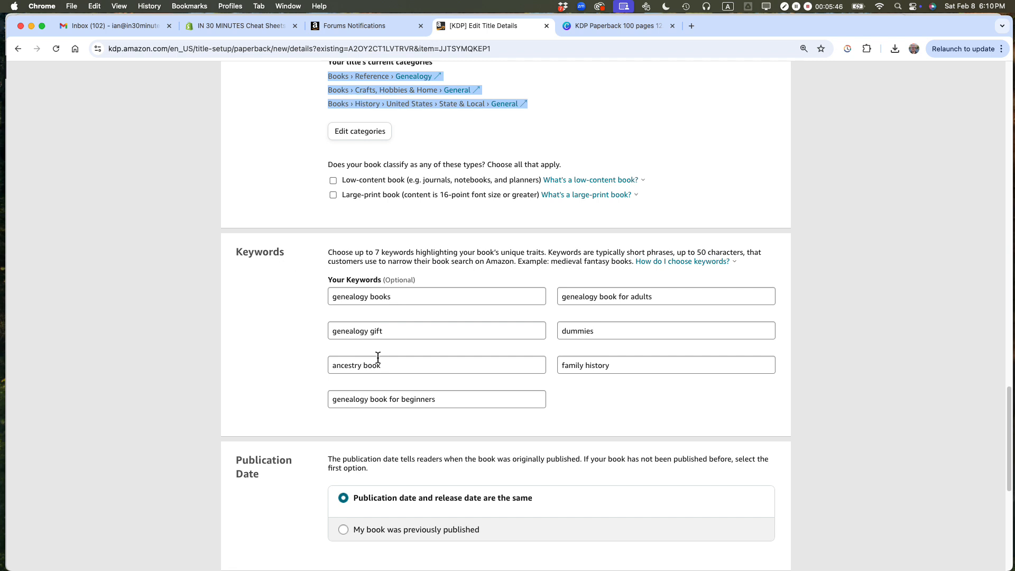
pyautogui.moveTo(599, 296); pyautogui.dragTo(701, 300)
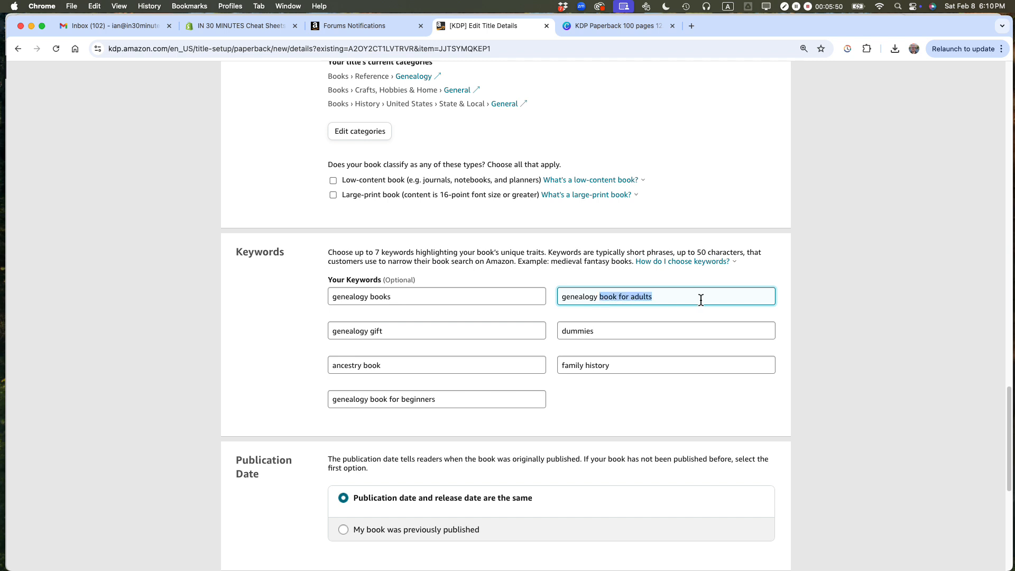
pyautogui.write('guide')
pyautogui.click(375, 400)
pyautogui.doubleClick(376, 400)
pyautogui.write('guide')
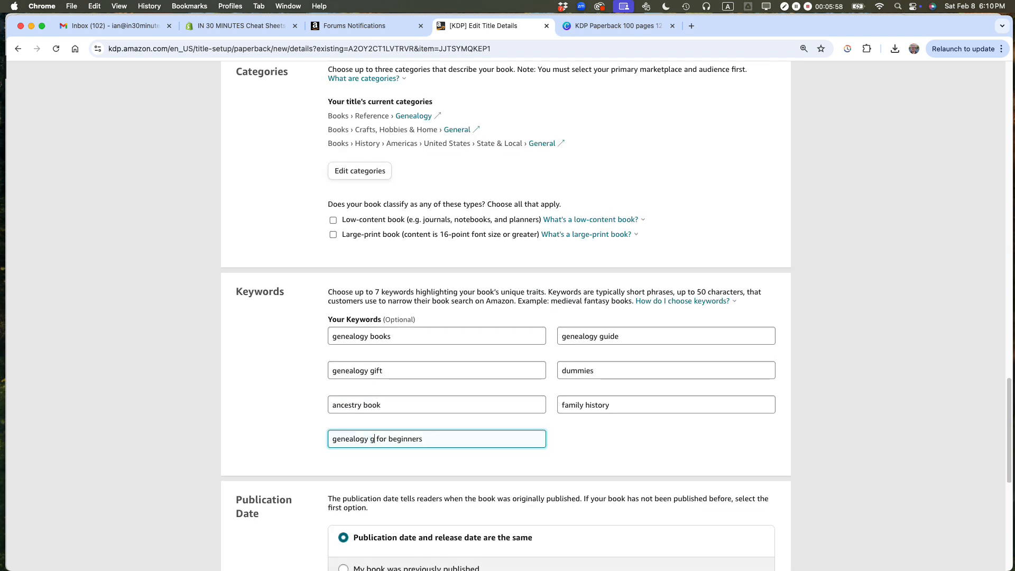
pyautogui.click(290, 357)
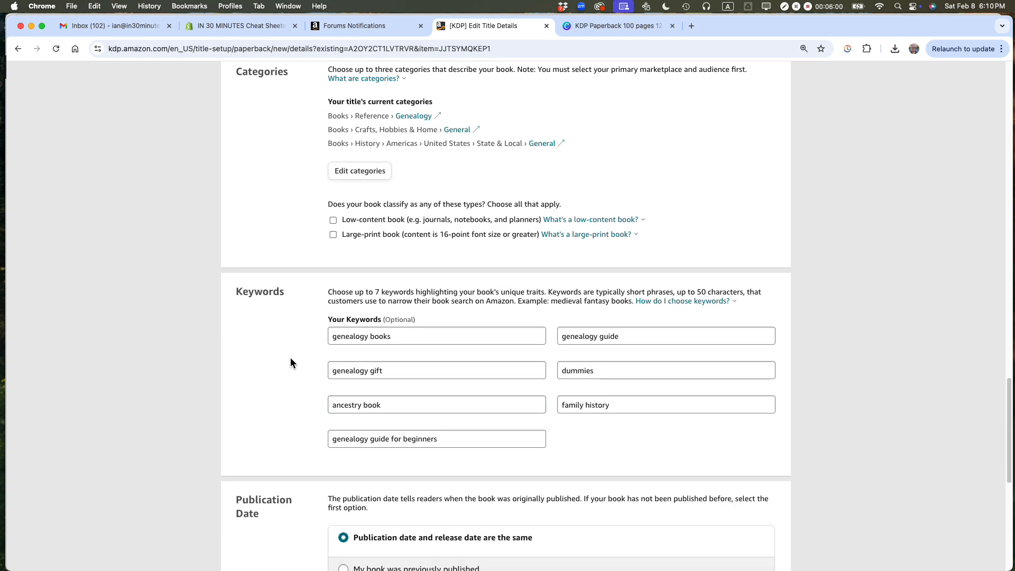
# Step: Schedule the book's release for 02/18/2025
pyautogui.scroll(-3, 290, 358)
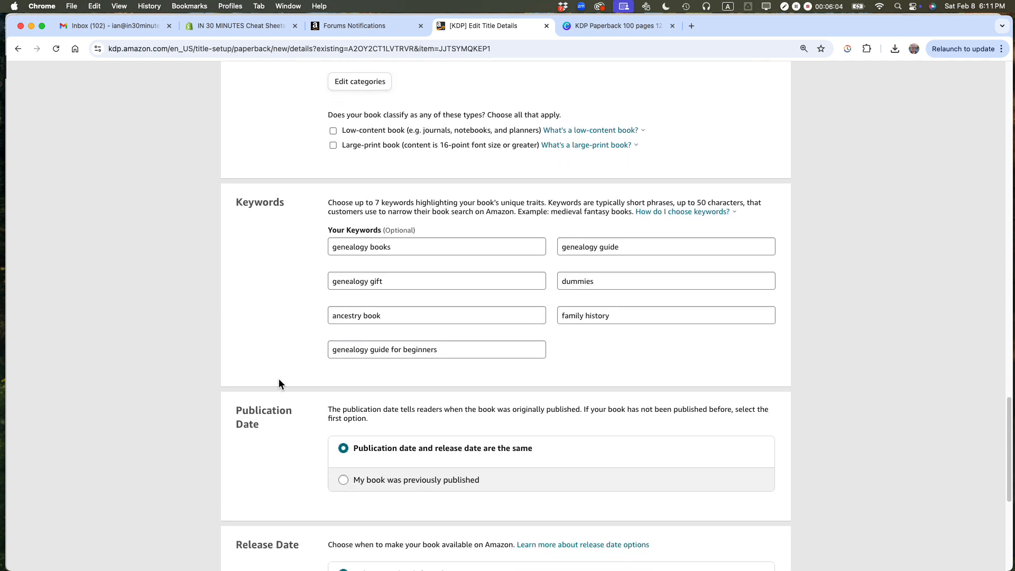
pyautogui.scroll(-2, 277, 378)
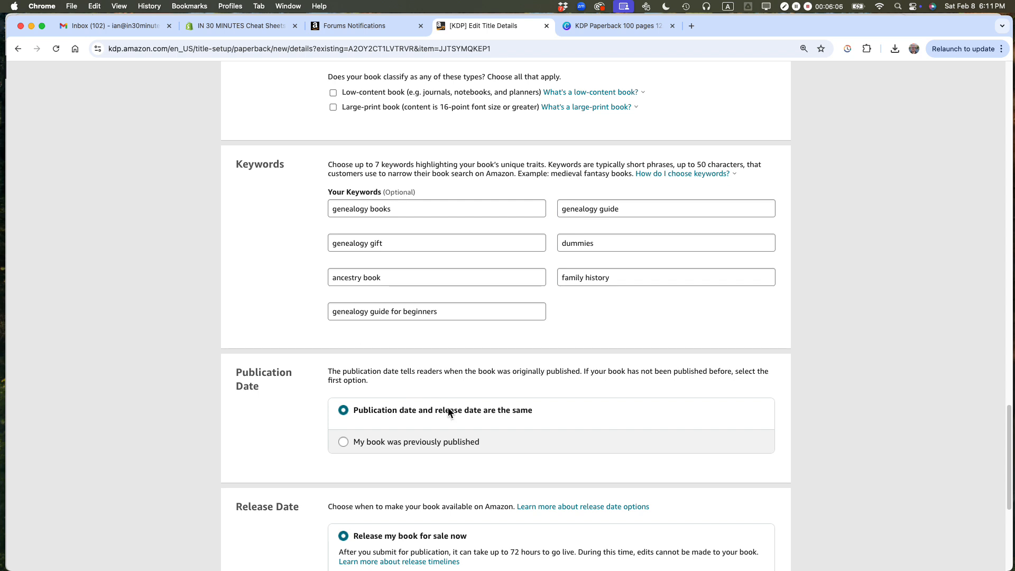
pyautogui.scroll(-2, 447, 407)
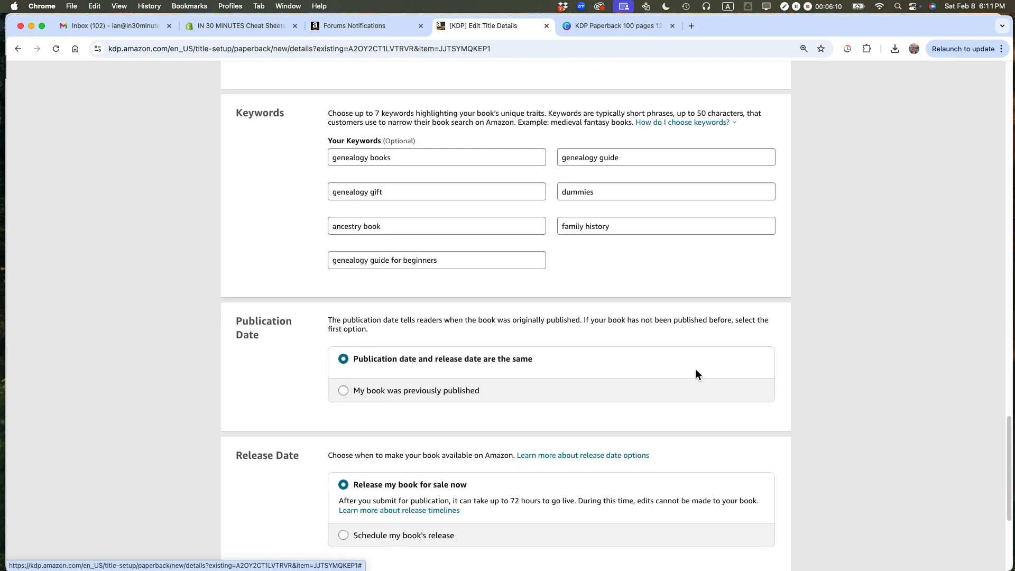
pyautogui.scroll(-6, 687, 381)
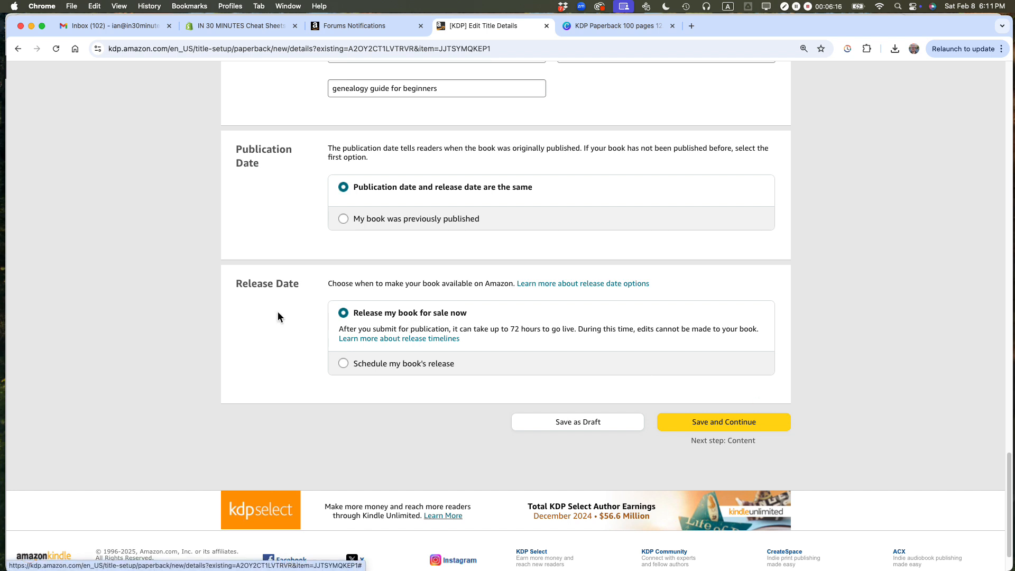
pyautogui.click(345, 363)
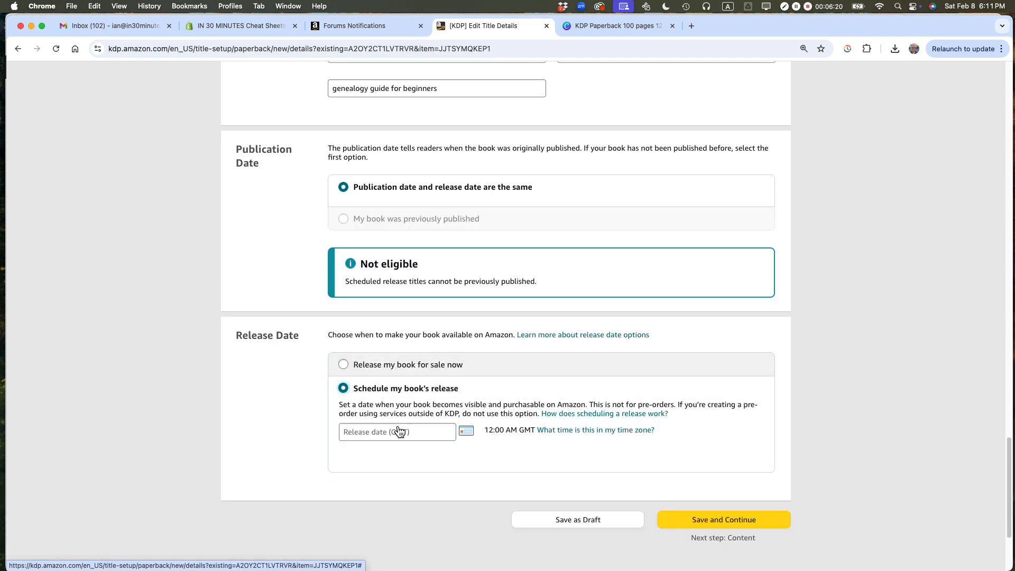
pyautogui.click(469, 434)
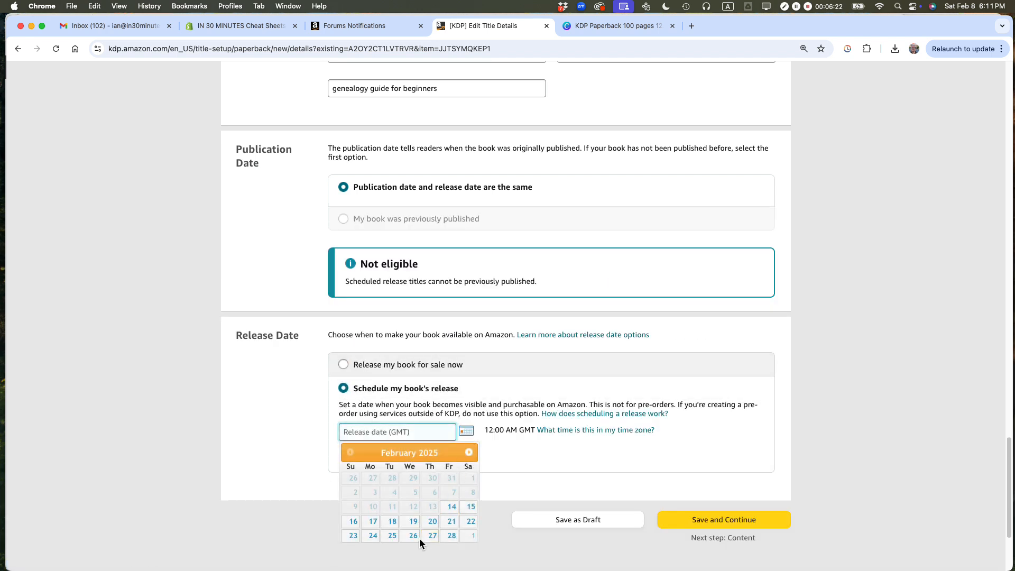
pyautogui.click(392, 522)
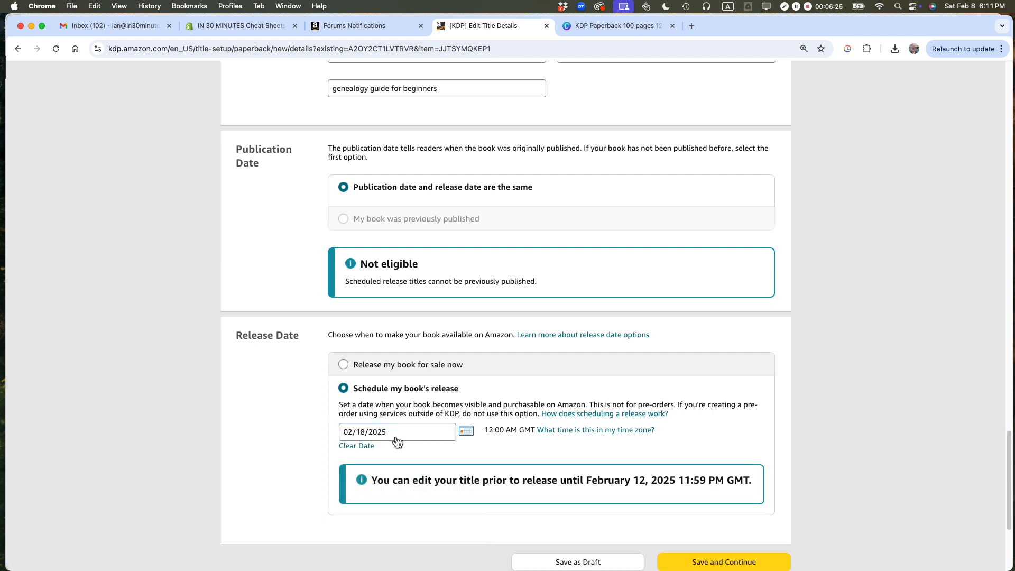
# Step: Check the pre-release editing deadline, save the paperback details and continue to the content stage
pyautogui.scroll(-2, 773, 384)
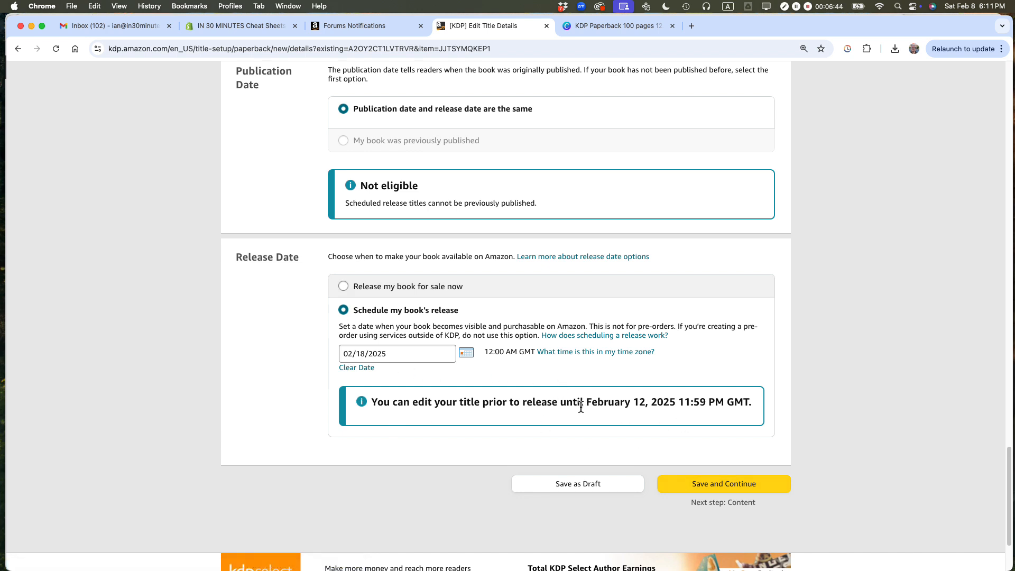
pyautogui.moveTo(453, 403); pyautogui.dragTo(713, 408)
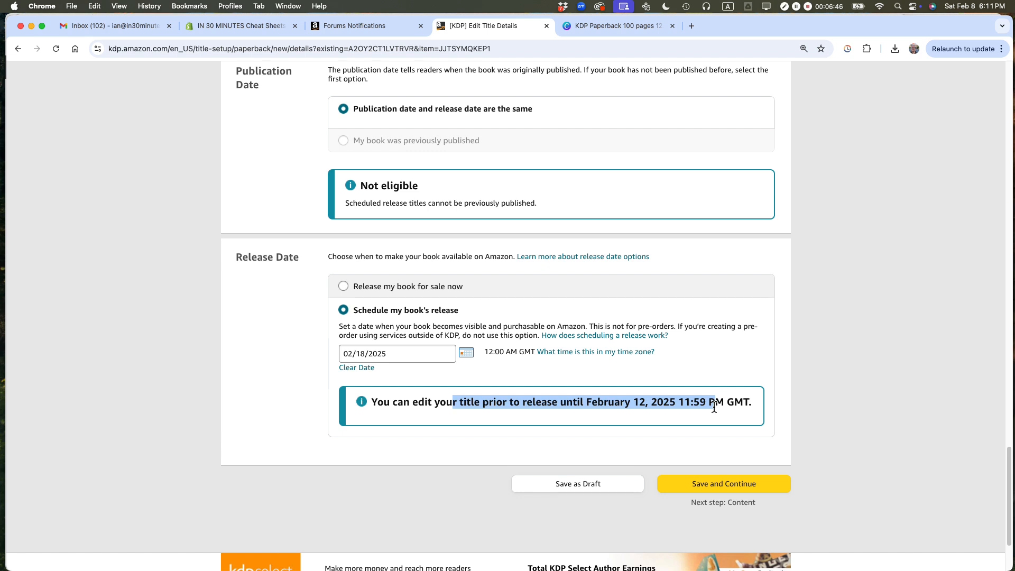
pyautogui.click(718, 484)
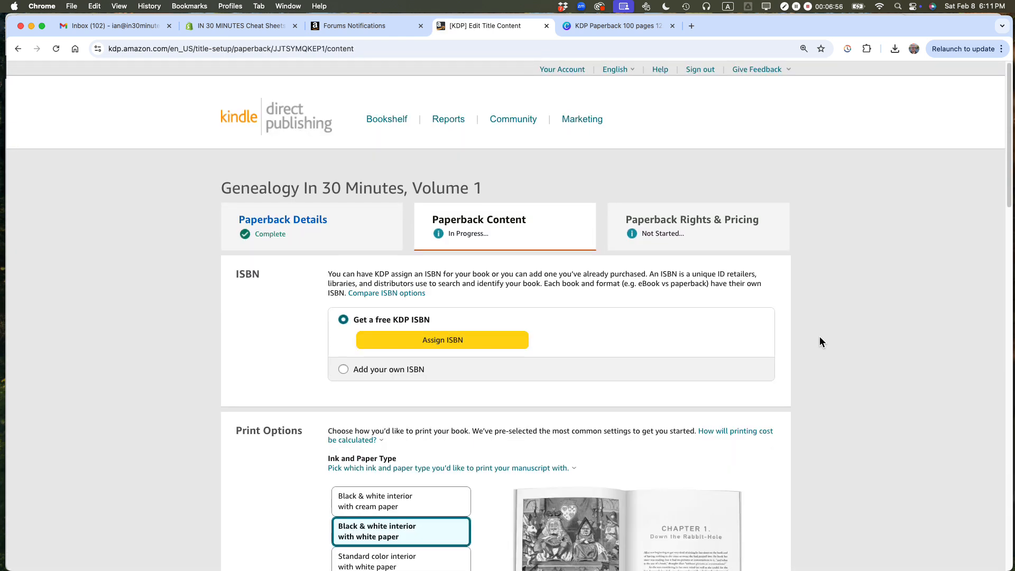
pyautogui.scroll(-3, 819, 340)
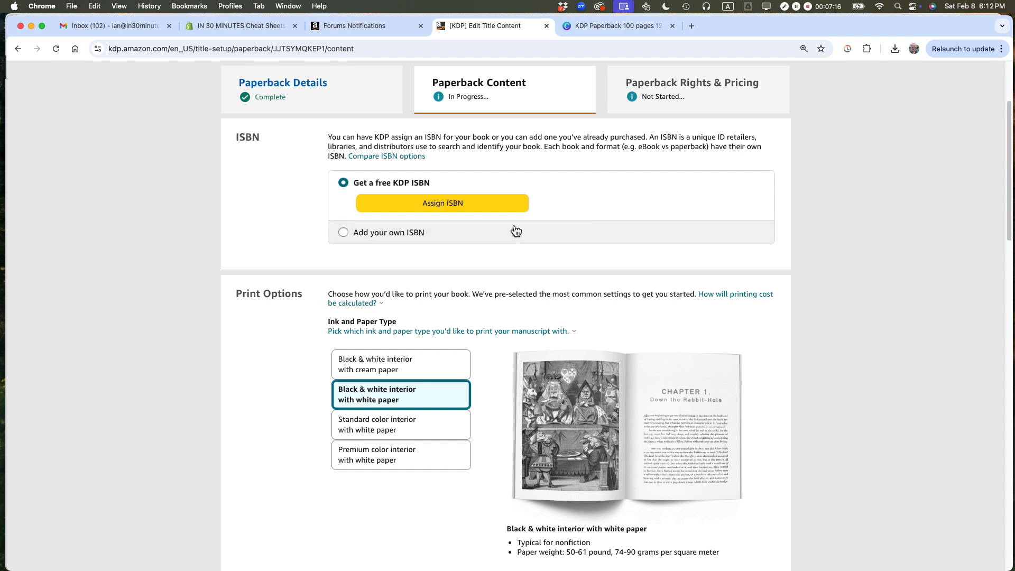
pyautogui.click(344, 232)
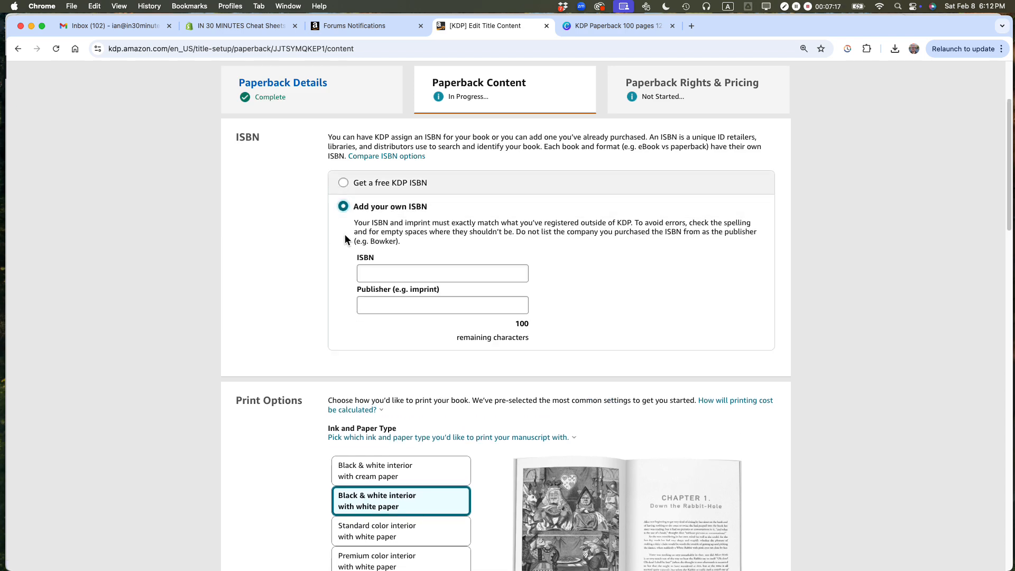
pyautogui.click(382, 275)
pyautogui.press('super+Tab')
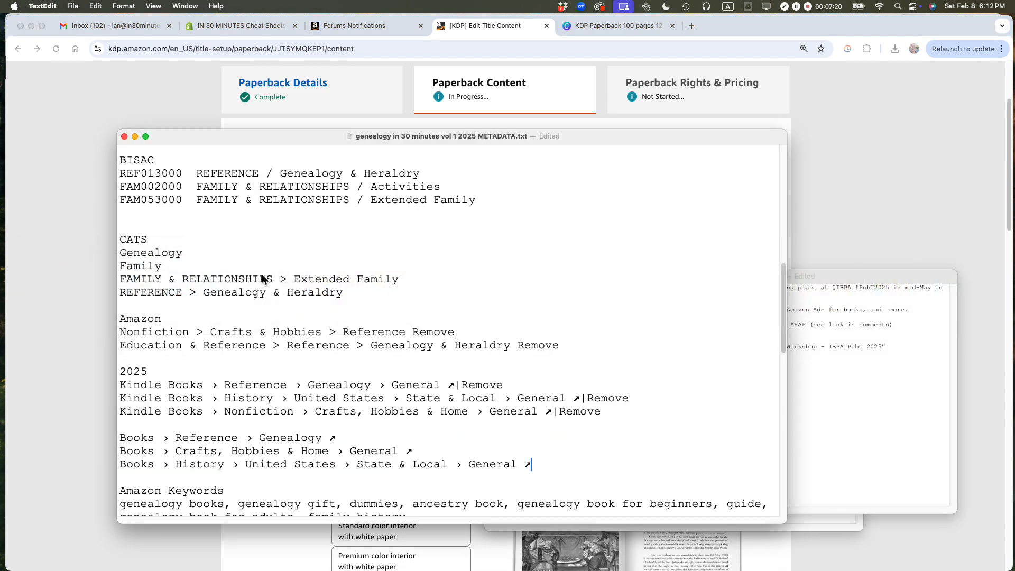
pyautogui.scroll(10, 262, 274)
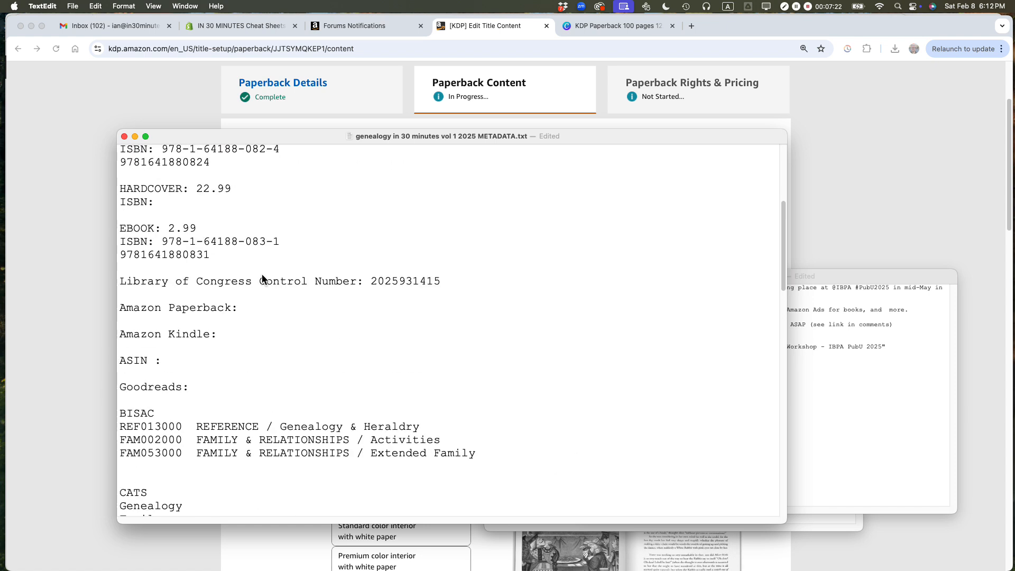
pyautogui.scroll(5, 262, 274)
pyautogui.scroll(-3, 262, 279)
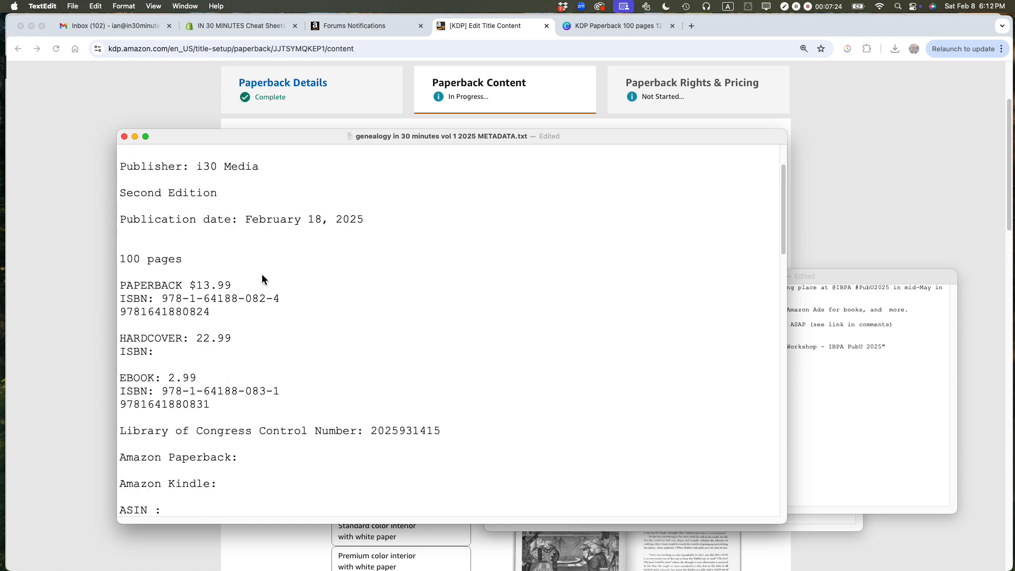
pyautogui.doubleClick(187, 312)
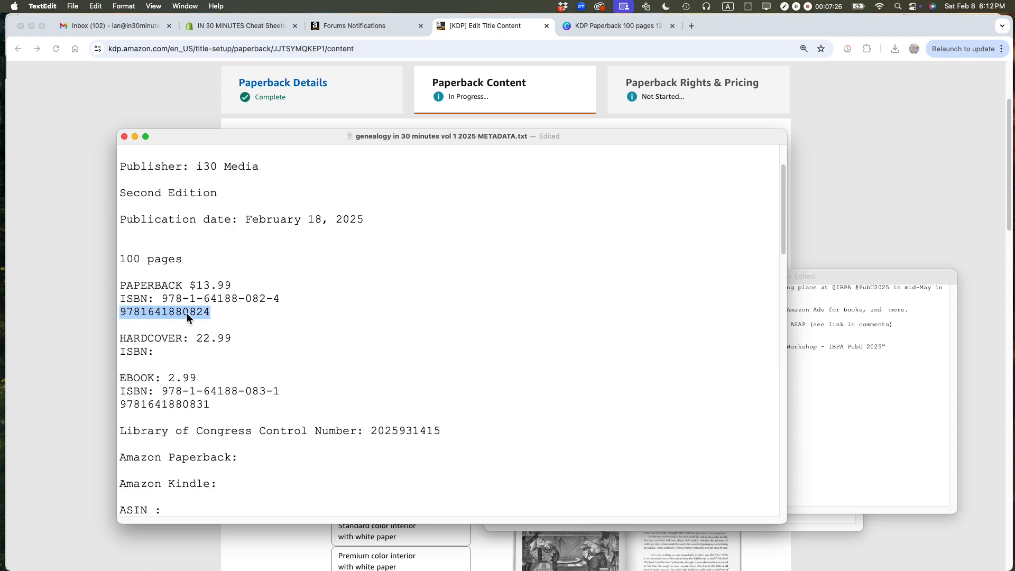
pyautogui.press('super+c')
pyautogui.press('super+Tab')
pyautogui.press('super+v')
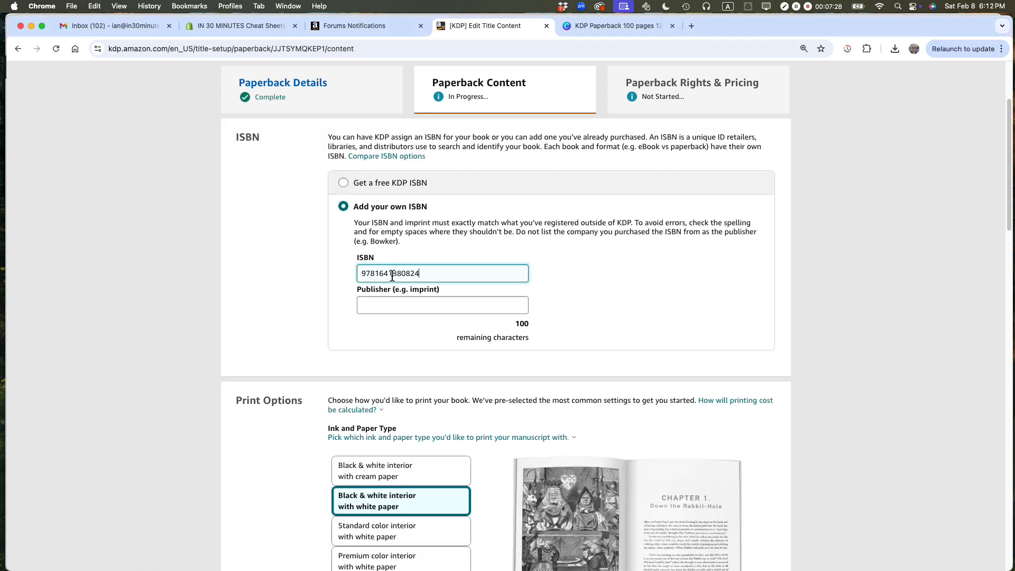
pyautogui.click(337, 292)
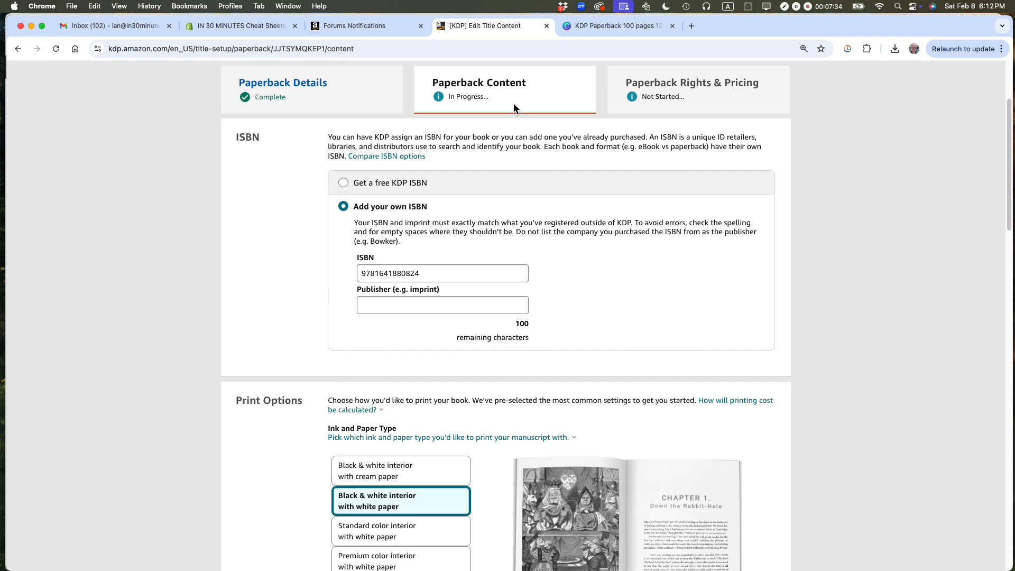
# Step: Switch to Firefox, look up "google drive" on Amazon and open the Google Drive & Docs In 30 Minutes paperback page
pyautogui.press('super+Tab')
pyautogui.press('super+Tab')
pyautogui.press('super+Tab')
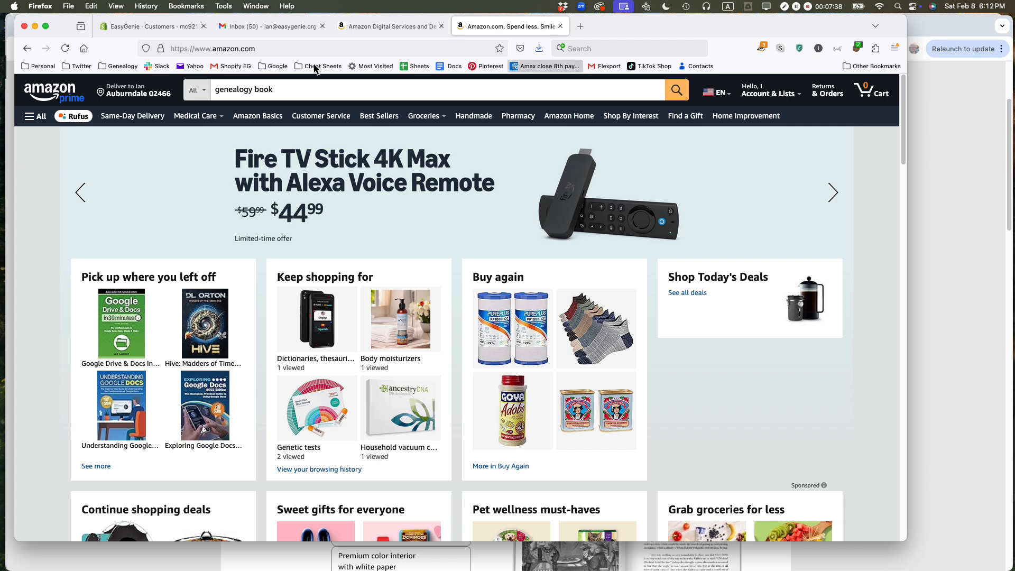
pyautogui.tripleClick(265, 89)
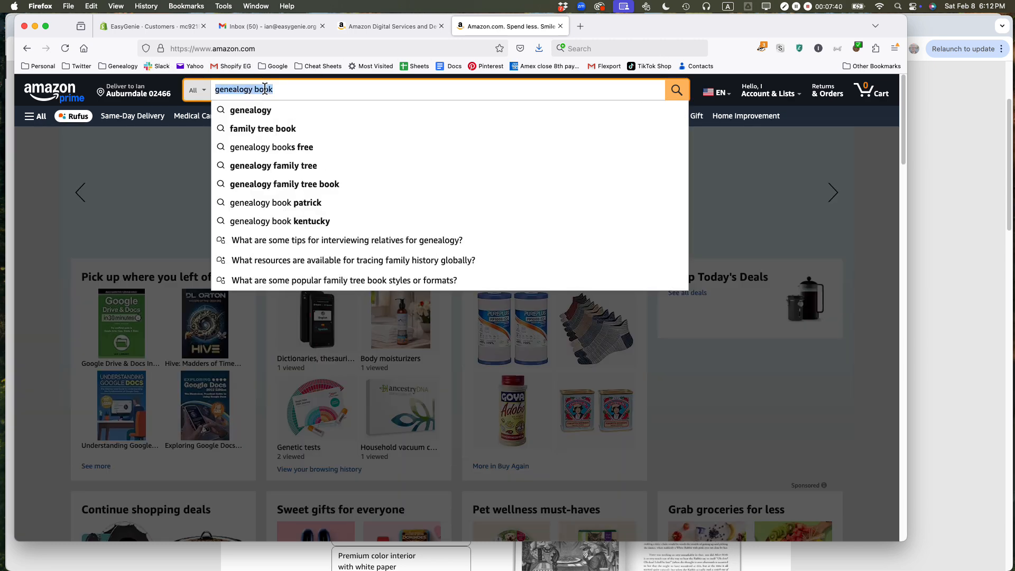
pyautogui.write('google drive')
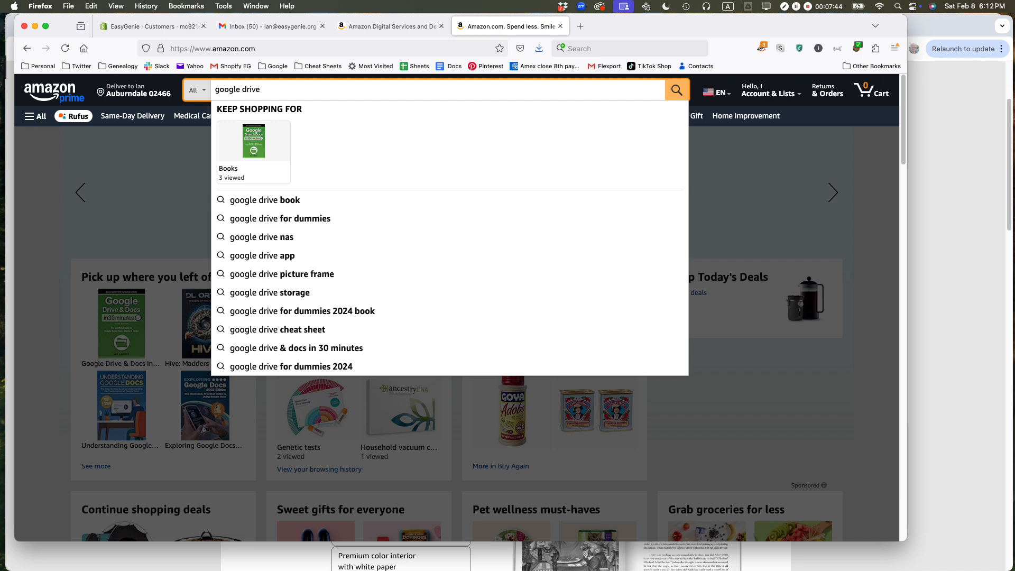
pyautogui.click(253, 139)
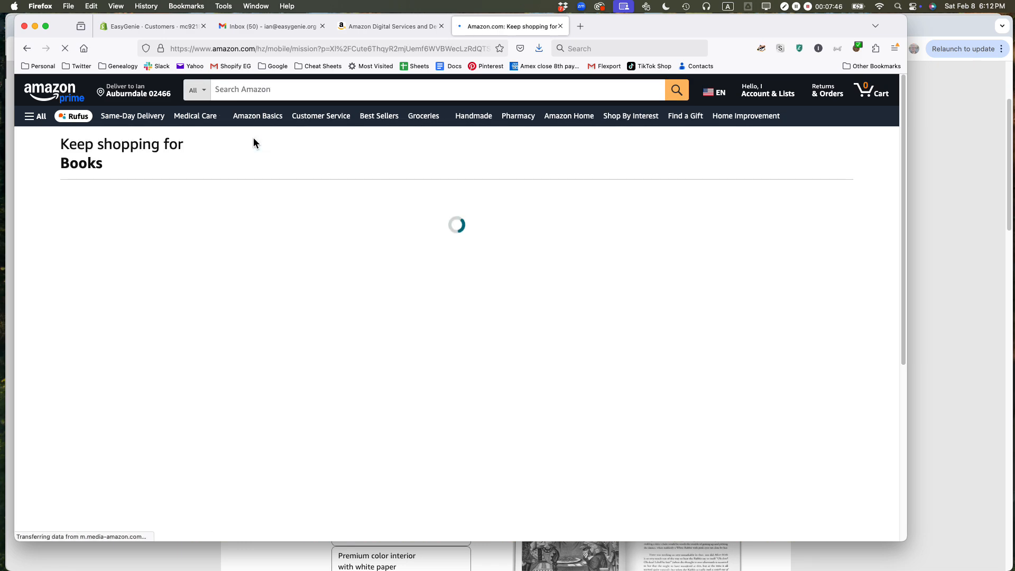
pyautogui.click(159, 274)
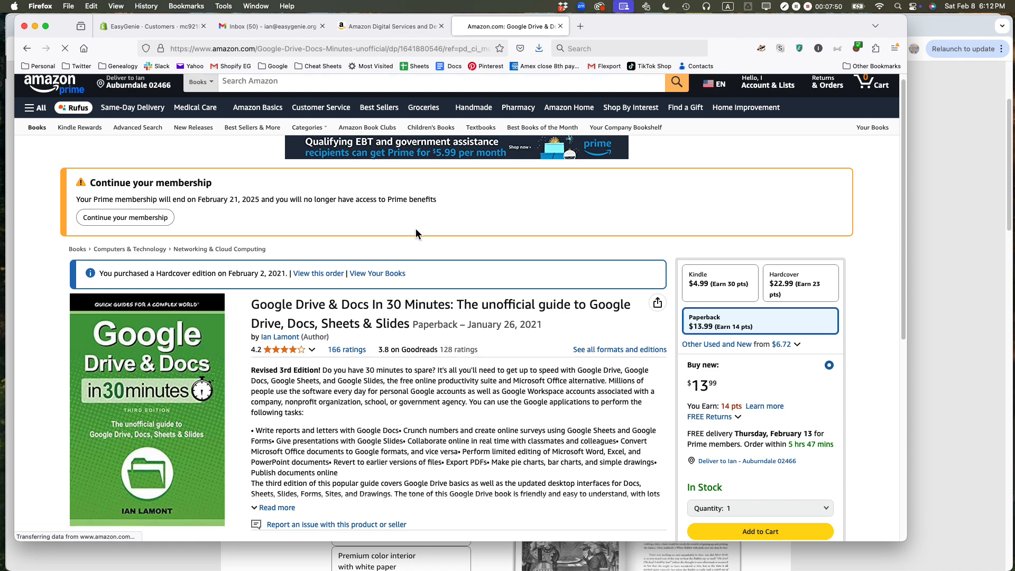
# Step: Find the publisher in the Google Drive & Docs book's product details and copy "In 30 Minutes Guides"
pyautogui.scroll(-4, 585, 345)
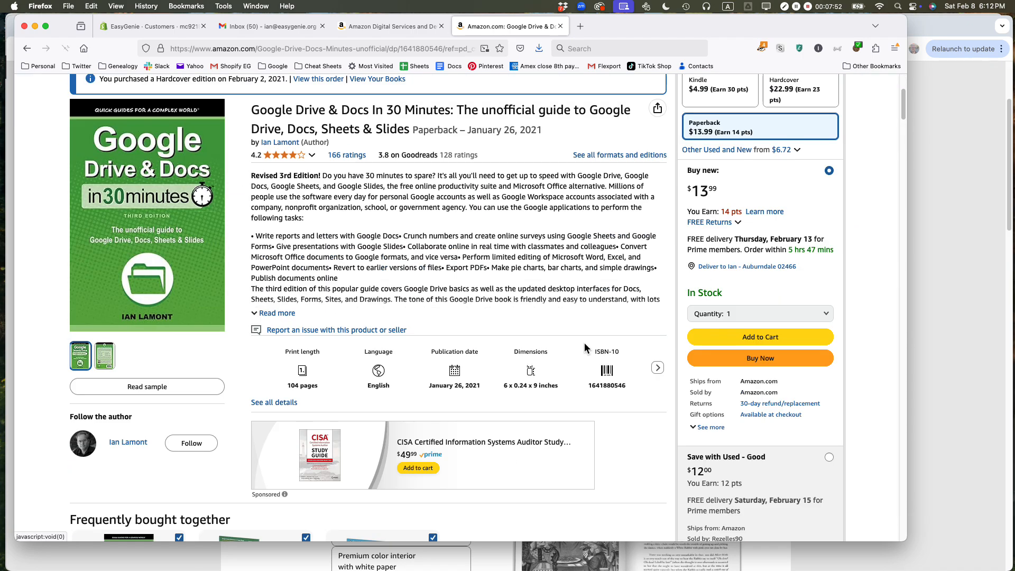
pyautogui.scroll(-20, 584, 343)
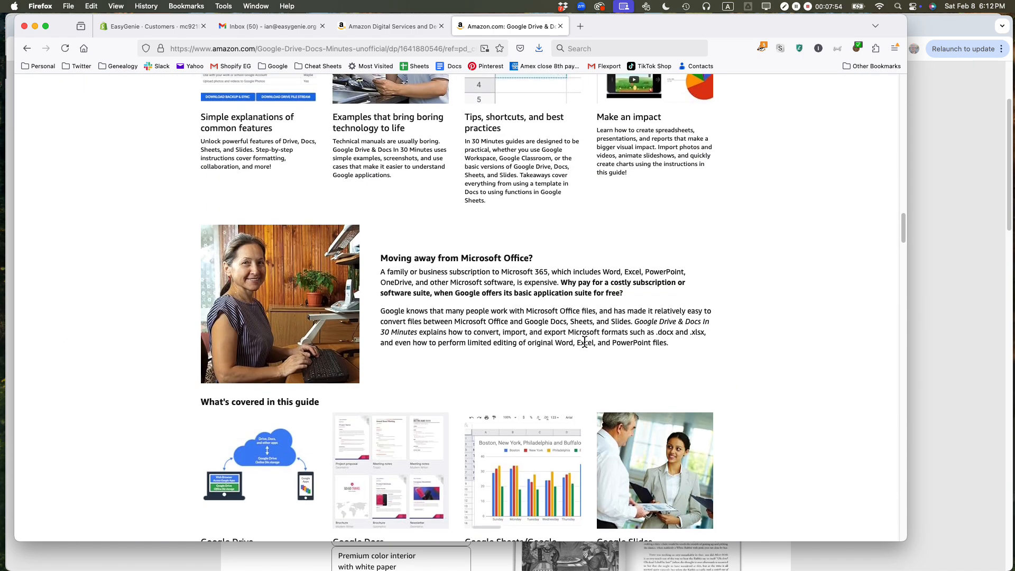
pyautogui.scroll(-15, 585, 343)
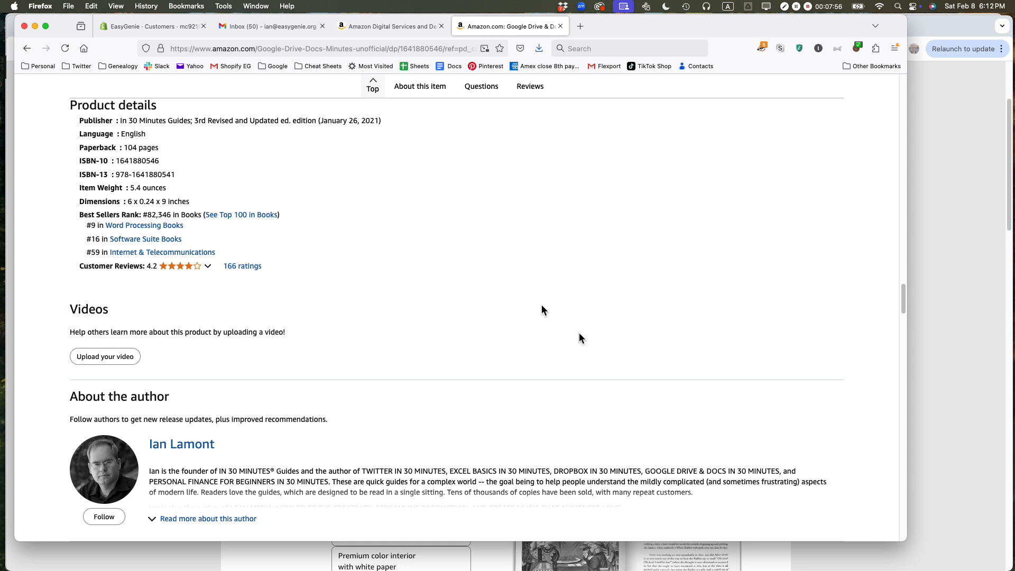
pyautogui.moveTo(122, 121); pyautogui.dragTo(133, 121)
pyautogui.rightClick(132, 121)
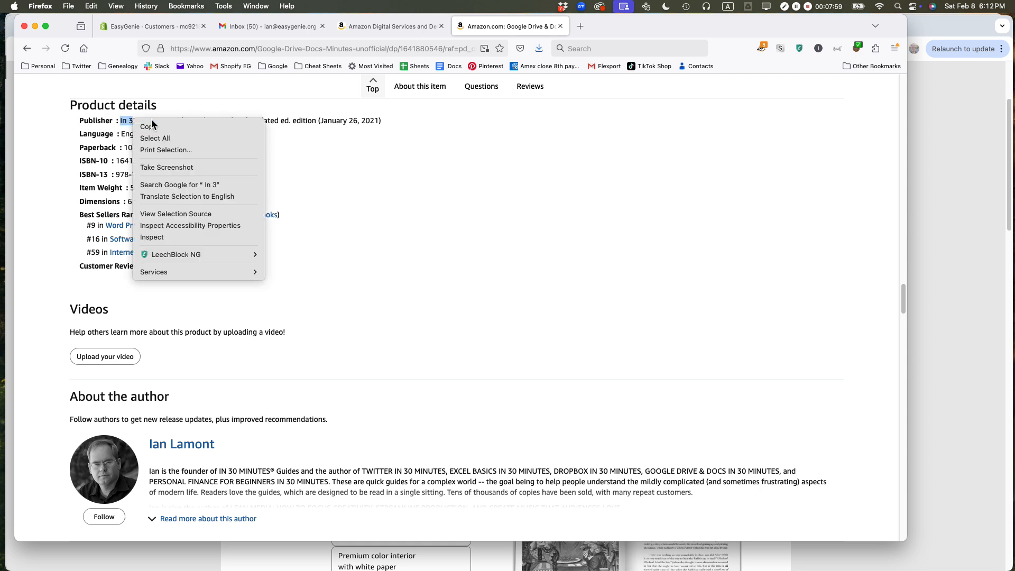
pyautogui.click(120, 121)
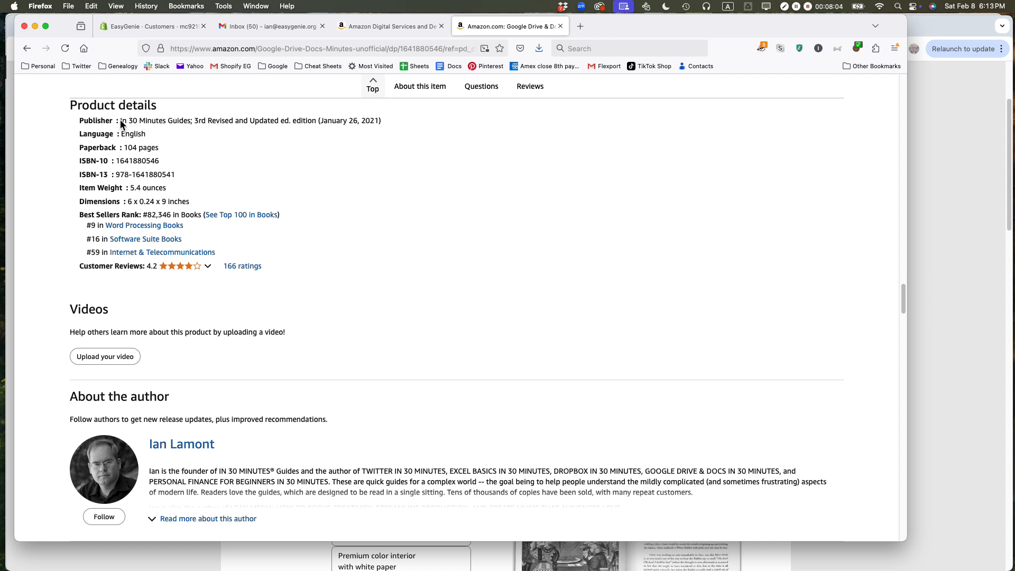
pyautogui.moveTo(121, 121); pyautogui.dragTo(191, 123)
pyautogui.rightClick(174, 123)
pyautogui.click(173, 125)
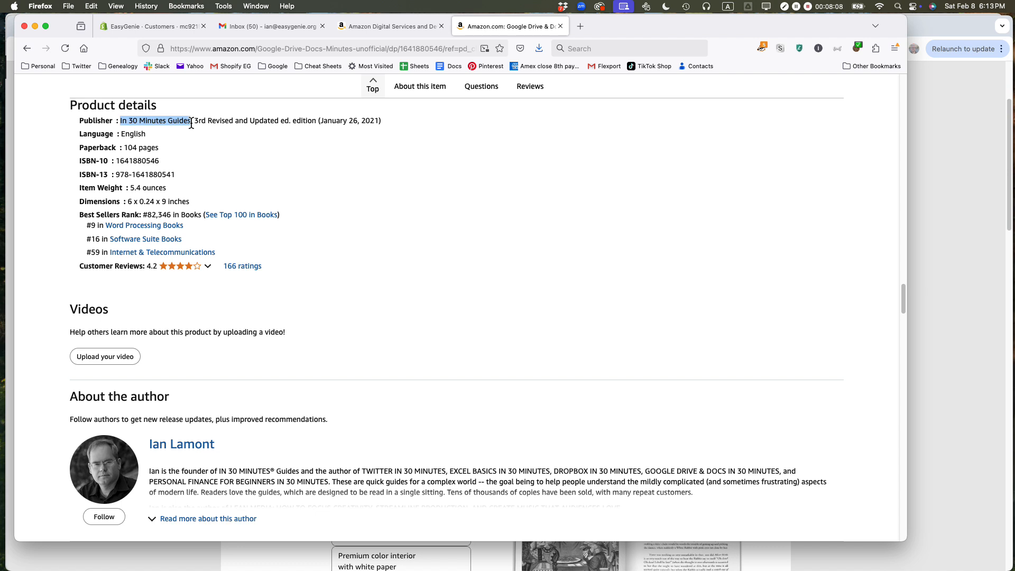
# Step: Return to the KDP page in Chrome and enter "In 30 Minutes Guides" as the publisher imprint, without leading spaces
pyautogui.press('super+Tab')
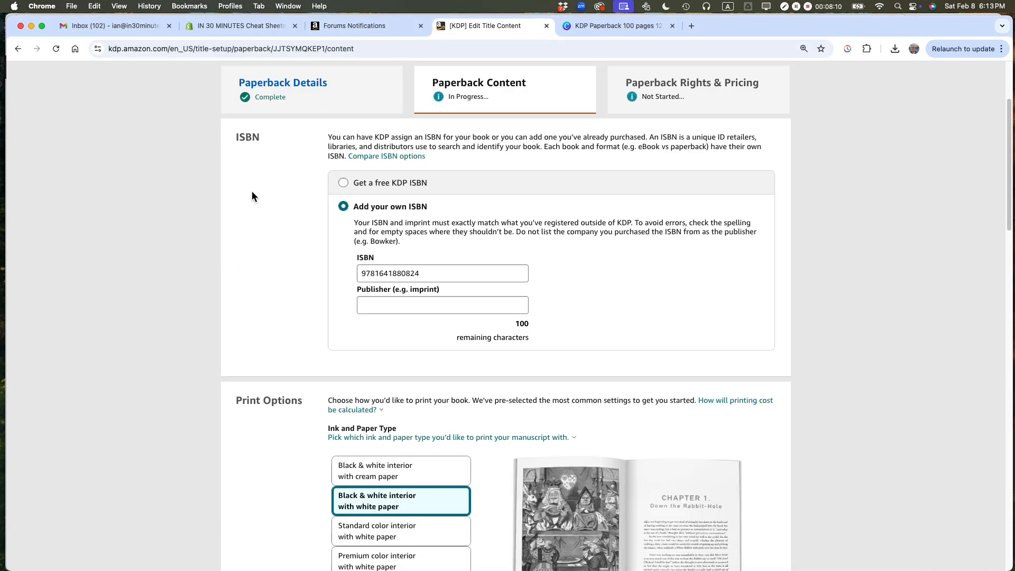
pyautogui.click(382, 308)
pyautogui.press('super+v')
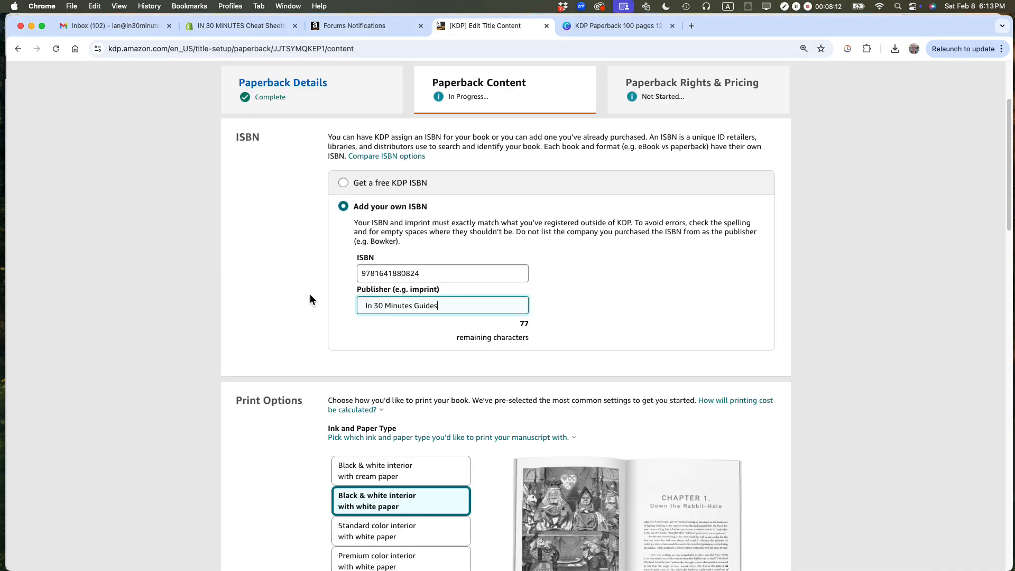
pyautogui.click(365, 305)
pyautogui.press('Delete')
pyautogui.press('Delete')
pyautogui.press('Delete')
# Step: Switch to the TextEdit metadata file and add the line "Publisher: In 30 Minutes Guides" below the i30 Media publisher line
pyautogui.press('super+Tab')
pyautogui.scroll(4, 222, 264)
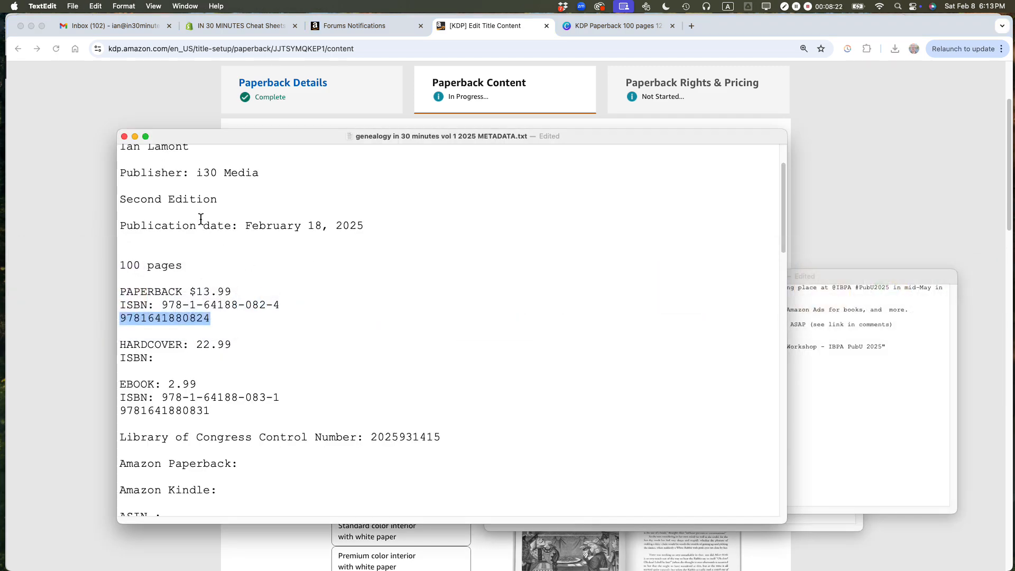
pyautogui.click(275, 245)
pyautogui.press('Return')
pyautogui.press('Return')
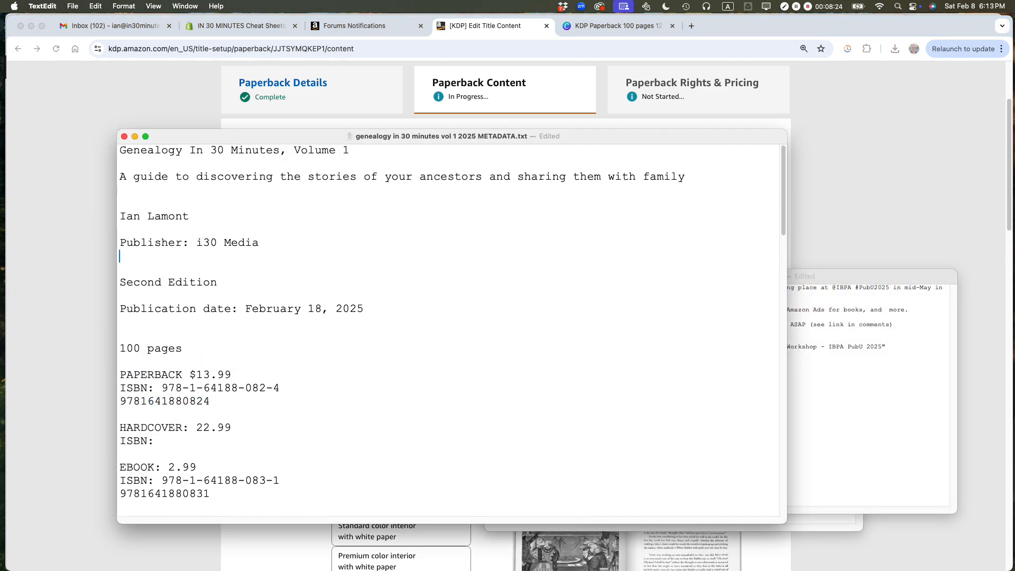
pyautogui.press('super+v')
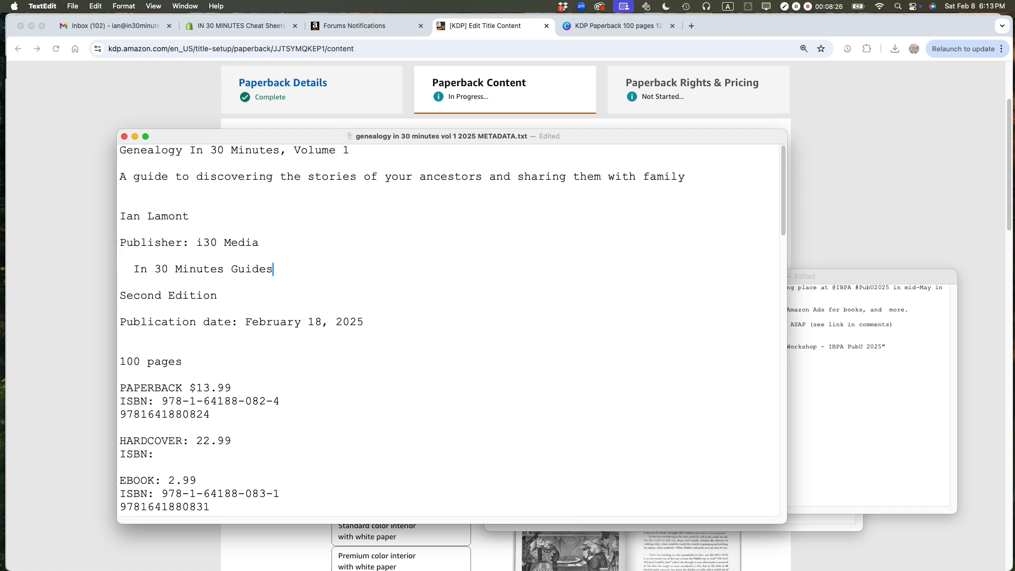
pyautogui.write('Publisher:')
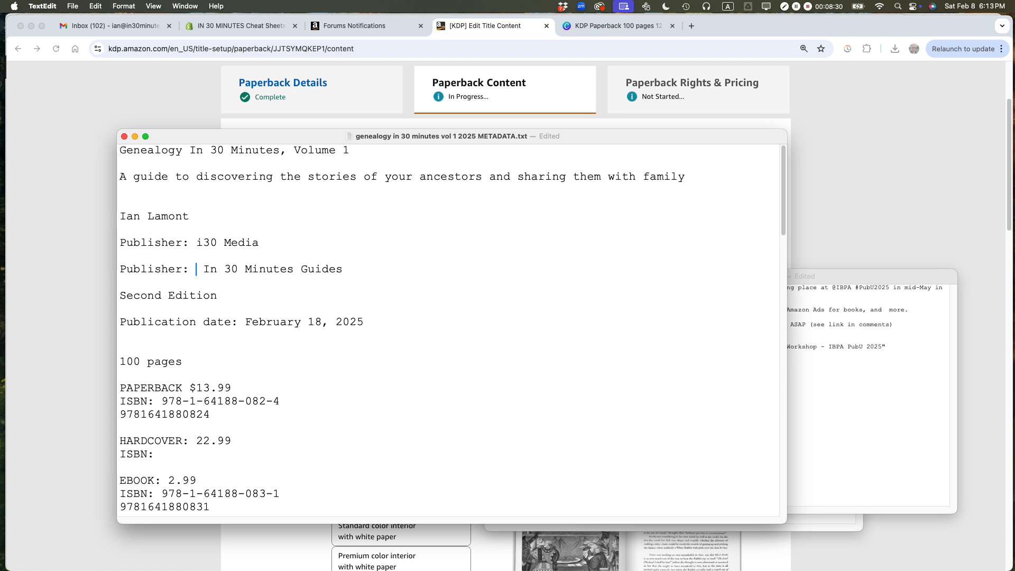
# Step: Back in Chrome, review the paperback print options, try Bleed and restore No Bleed, and set the cover finish to Glossy
pyautogui.press('super+Tab')
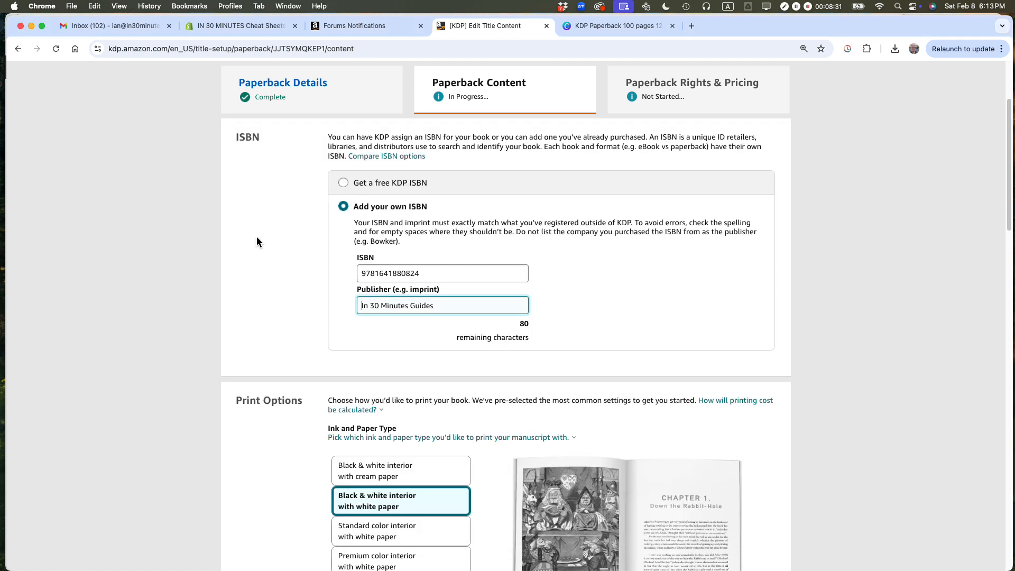
pyautogui.click(831, 236)
pyautogui.scroll(-5, 841, 214)
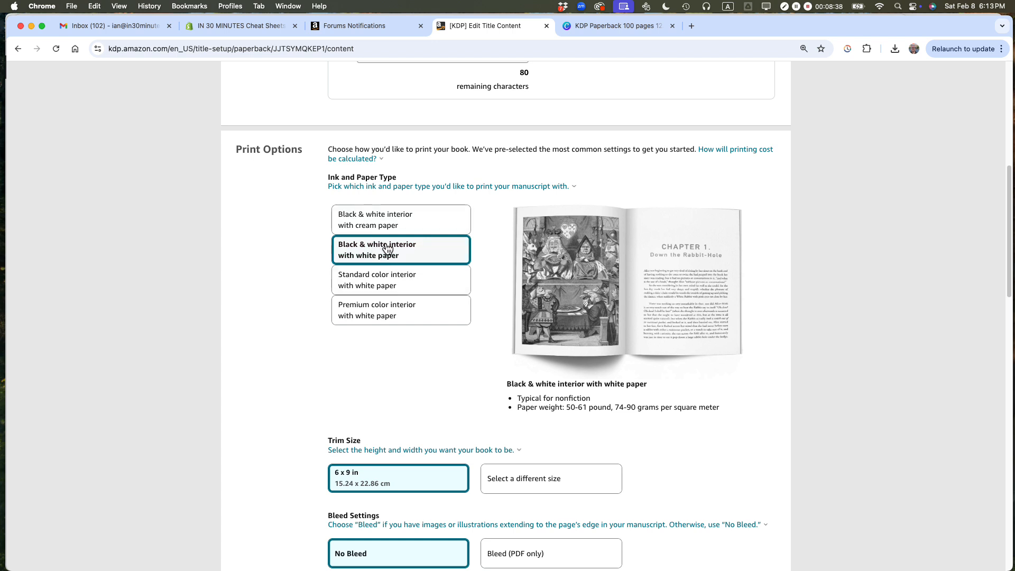
pyautogui.scroll(-2, 387, 249)
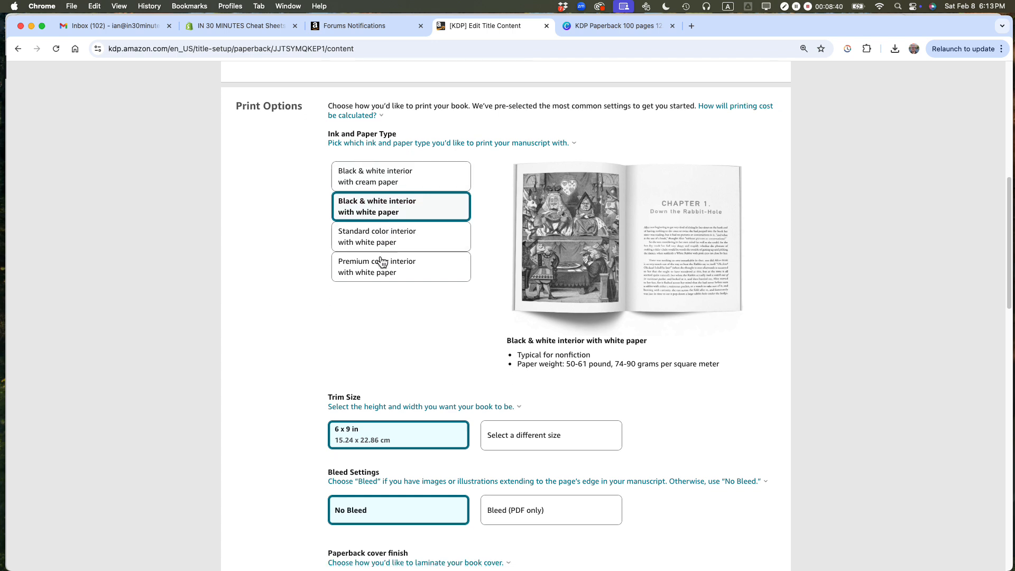
pyautogui.scroll(-3, 255, 333)
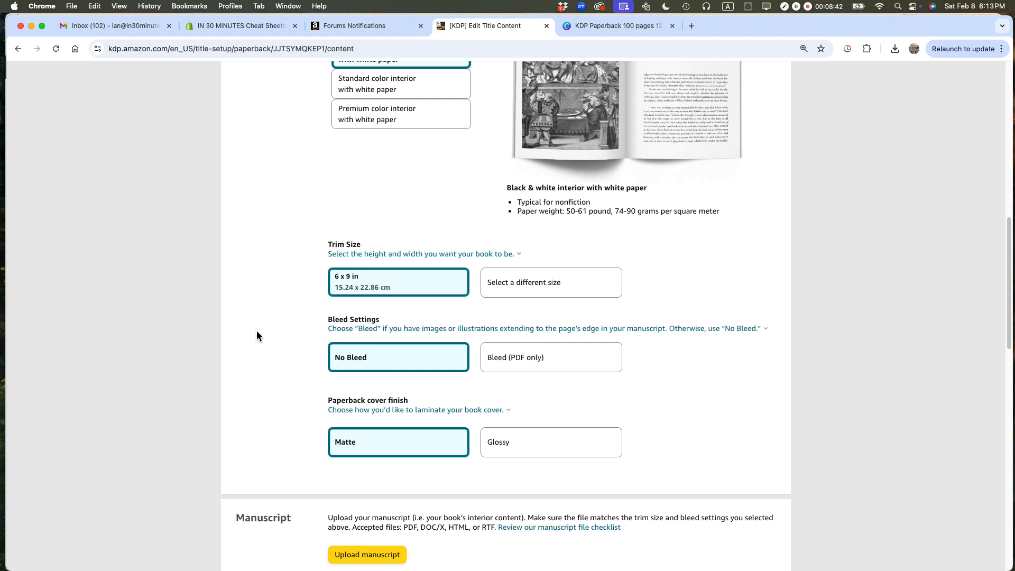
pyautogui.click(527, 362)
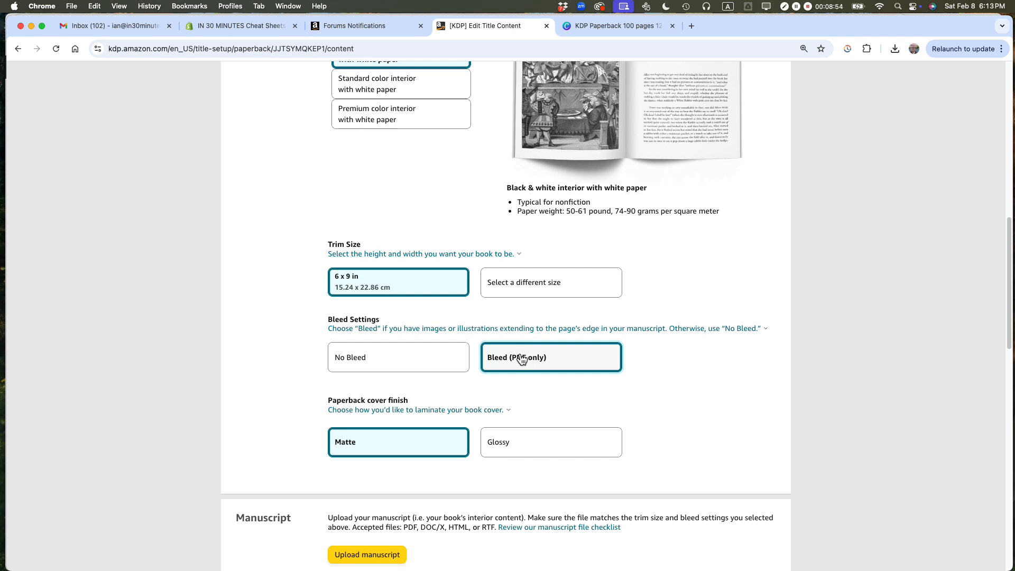
pyautogui.click(412, 359)
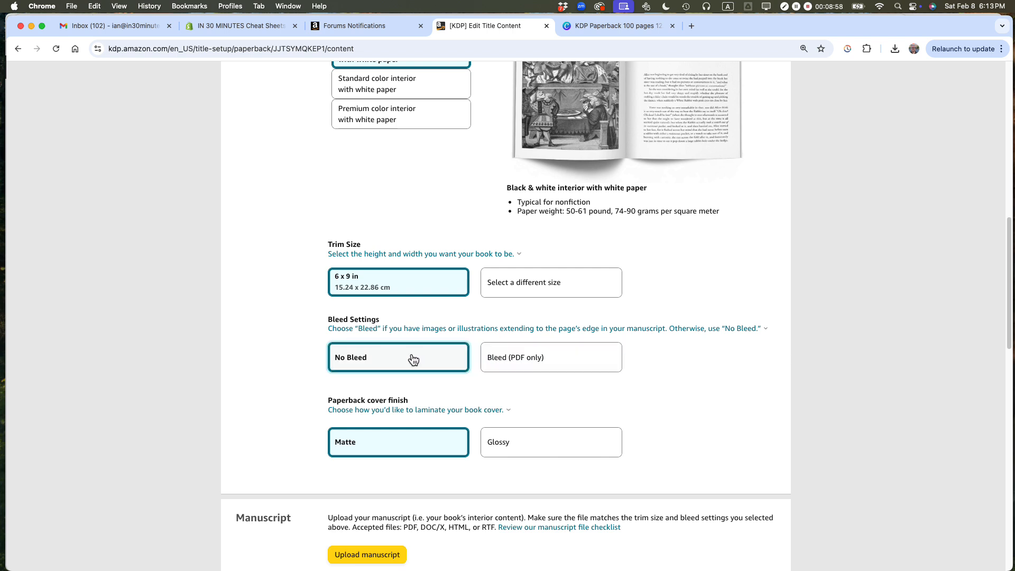
pyautogui.click(519, 455)
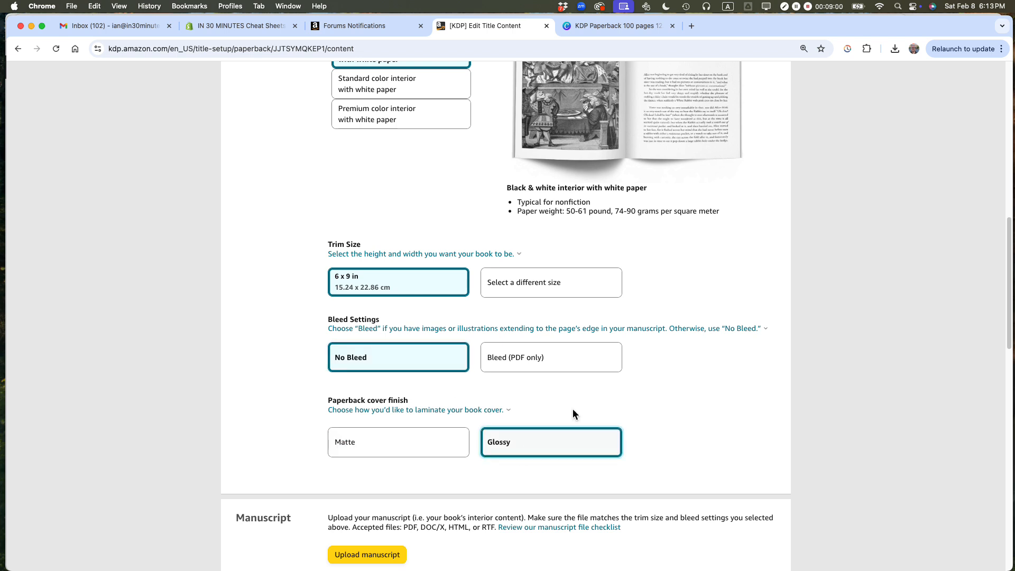
# Step: Switch to Finder, open "Genealogy In 30 Minutes interior 020824b FINAL.pdf" to check its page layout, and close it
pyautogui.scroll(-3, 890, 163)
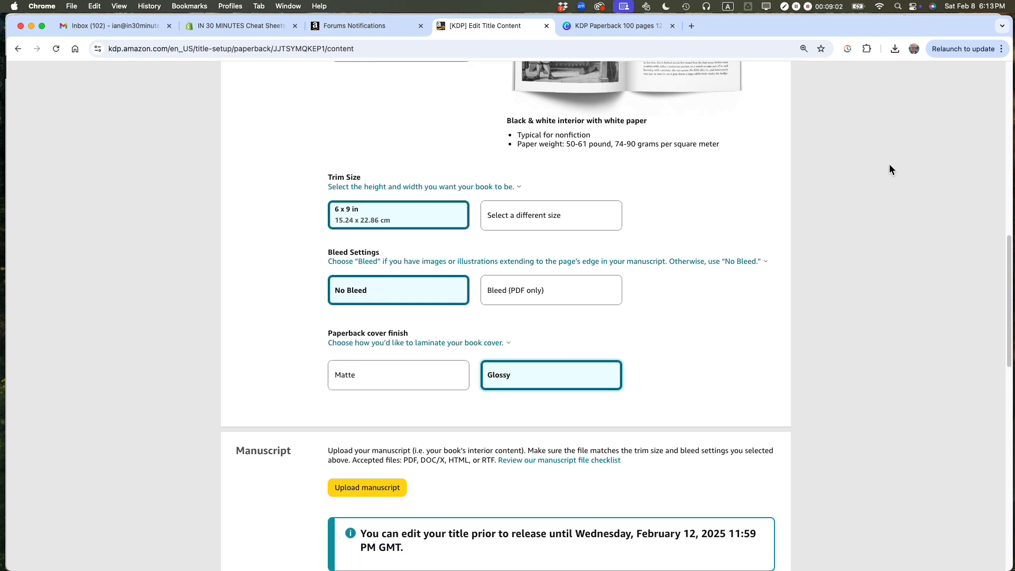
pyautogui.scroll(-1, 830, 205)
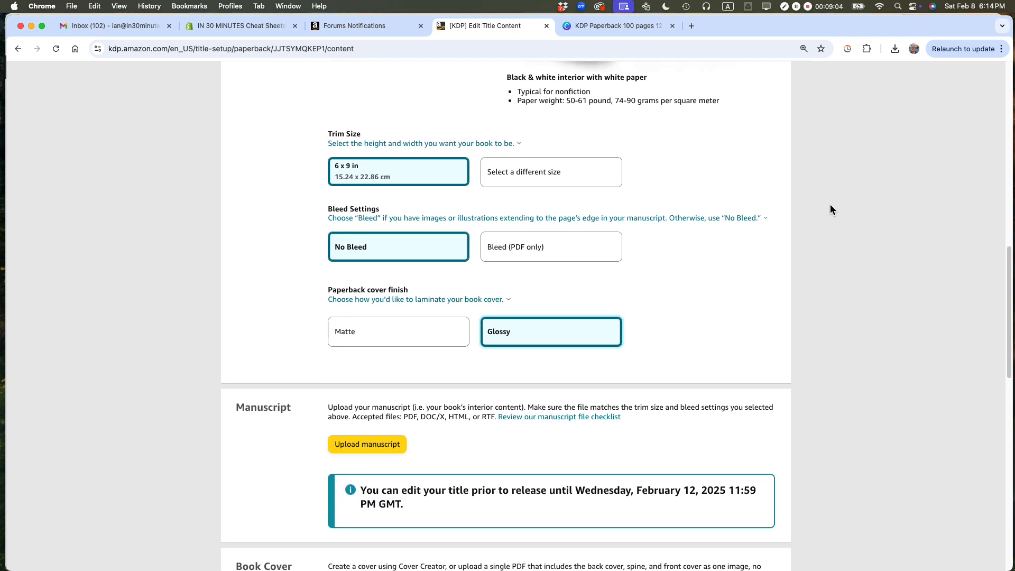
pyautogui.scroll(-4, 830, 204)
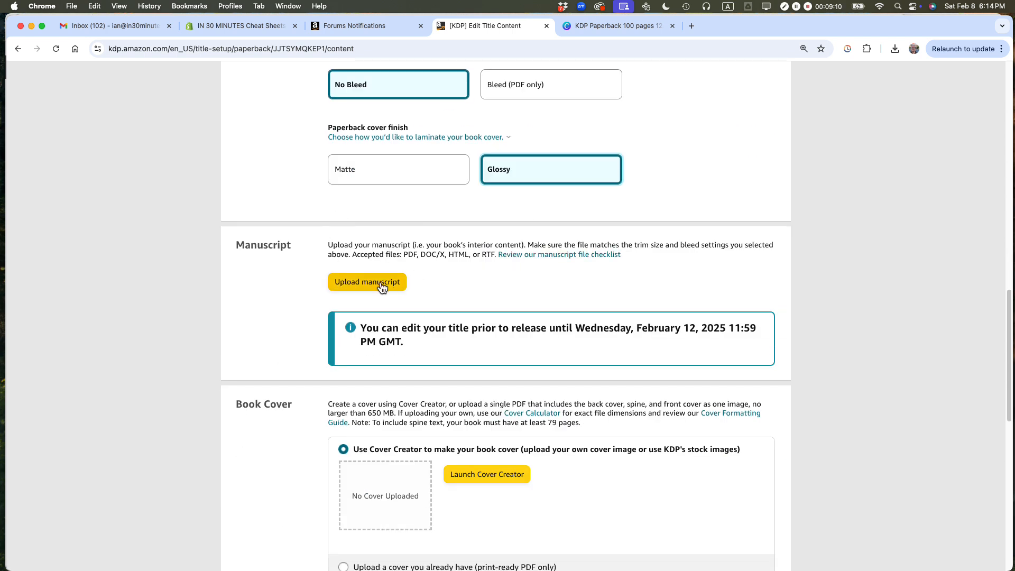
pyautogui.press('super+Tab')
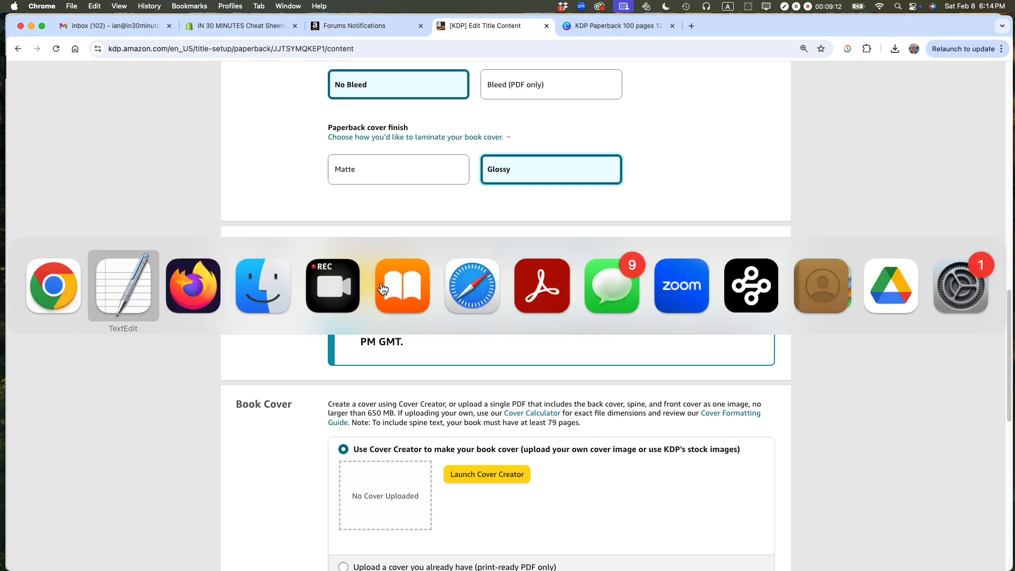
pyautogui.press('super+Tab')
pyautogui.press('super+Tab')
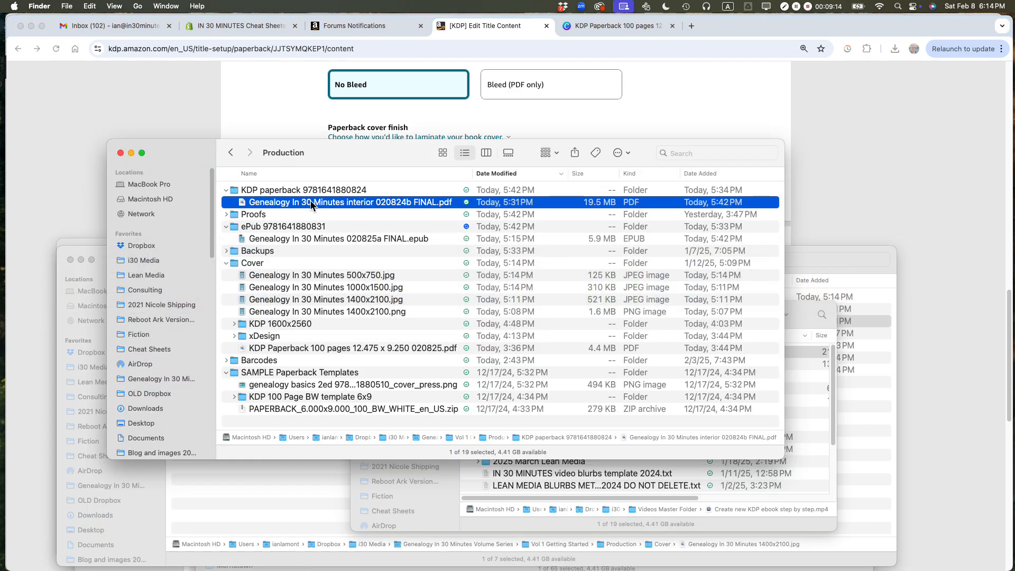
pyautogui.doubleClick(309, 202)
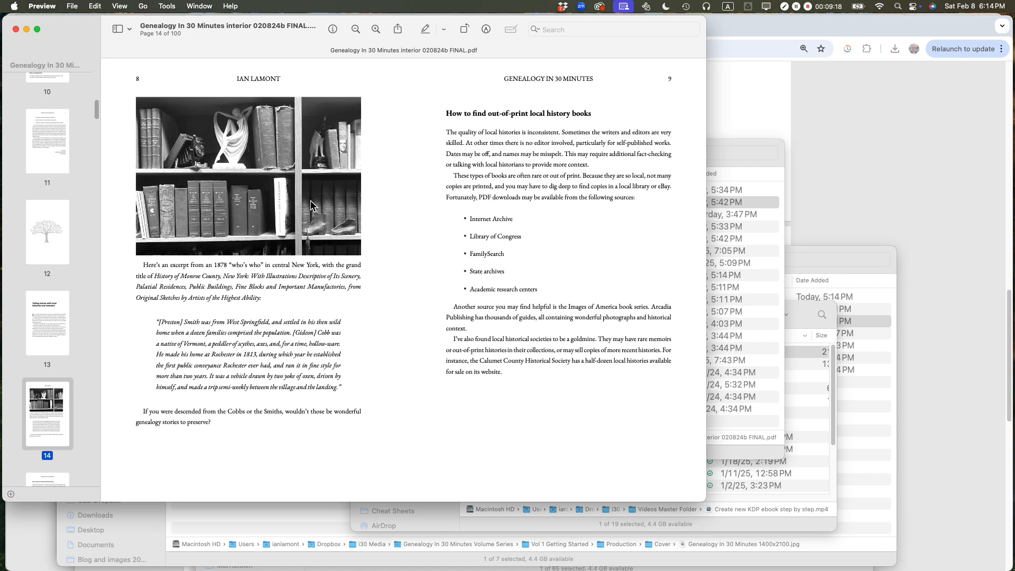
pyautogui.press('super+w')
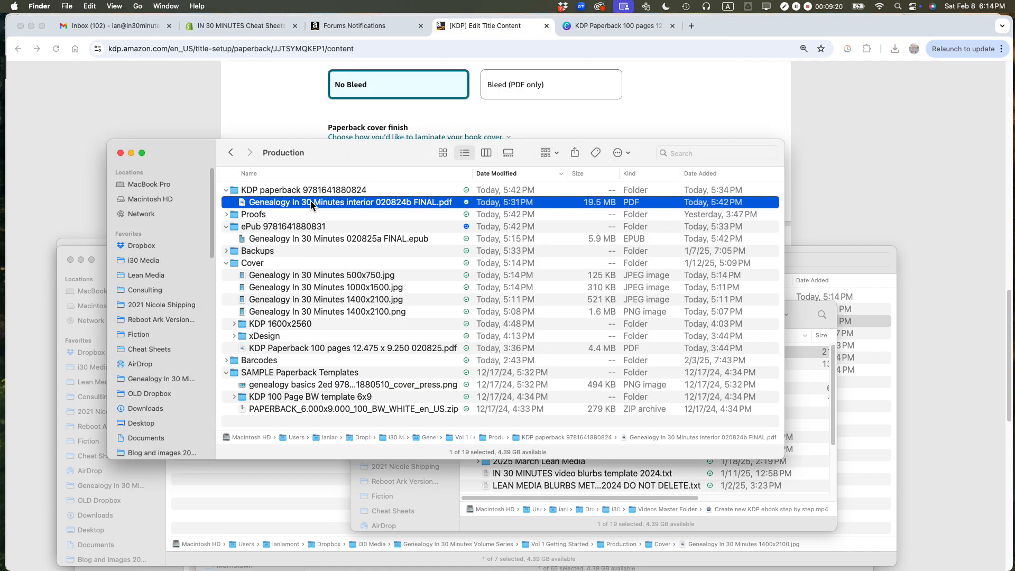
# Step: Return to the KDP page in Chrome and change the bleed setting to Bleed (PDF only)
pyautogui.click(836, 225)
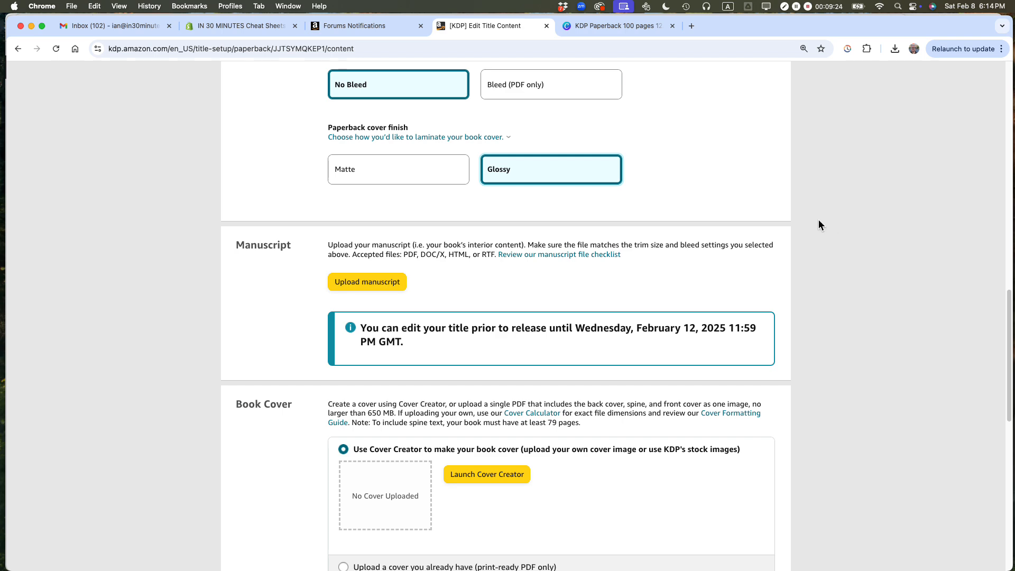
pyautogui.scroll(5, 769, 216)
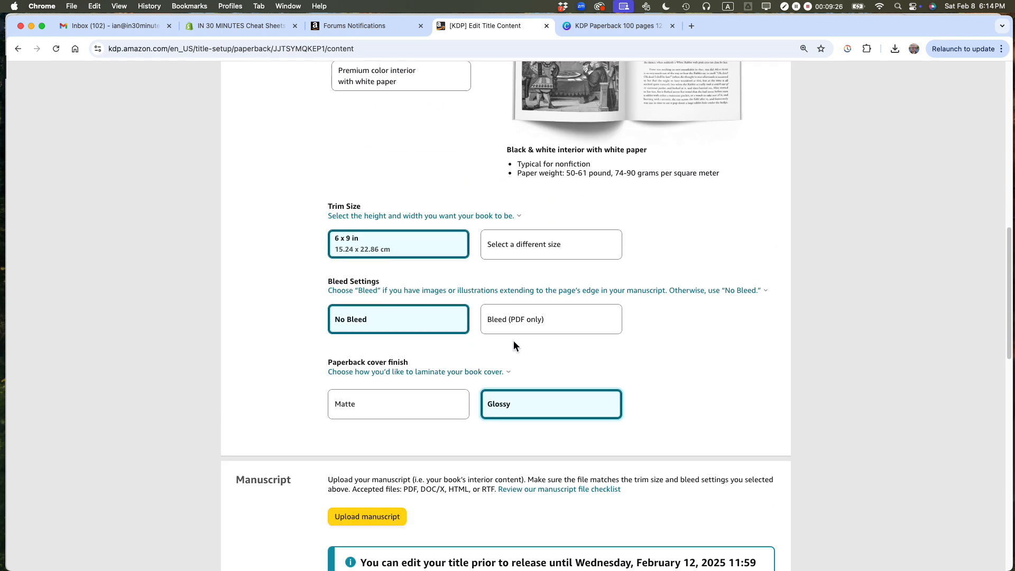
pyautogui.click(525, 332)
pyautogui.scroll(-6, 524, 332)
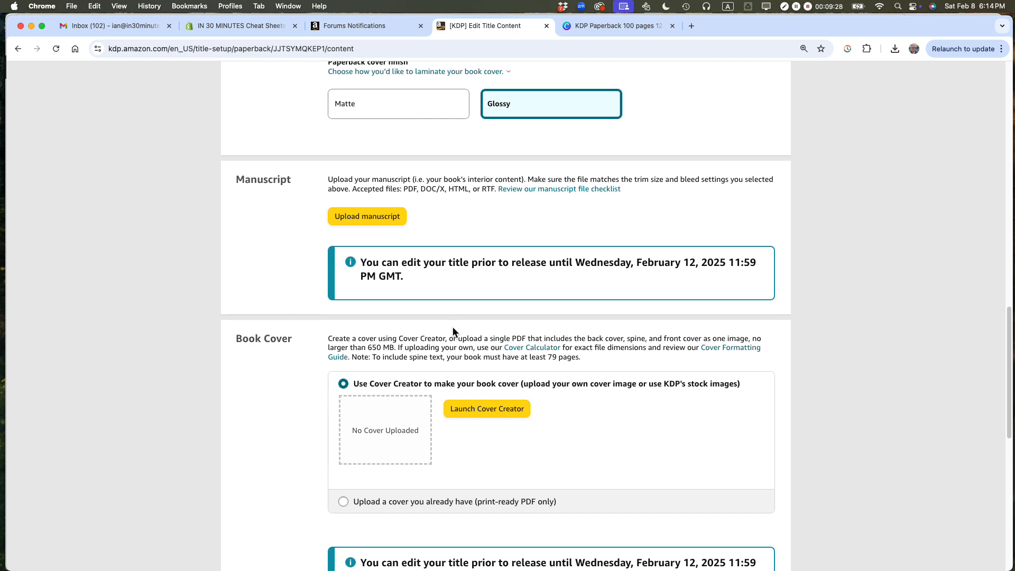
pyautogui.click(369, 217)
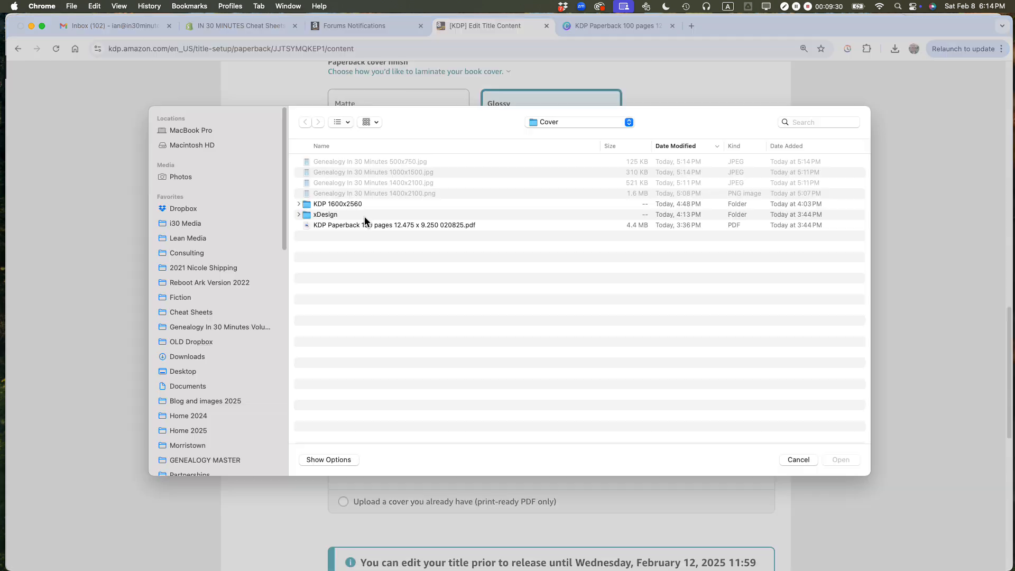
pyautogui.click(559, 125)
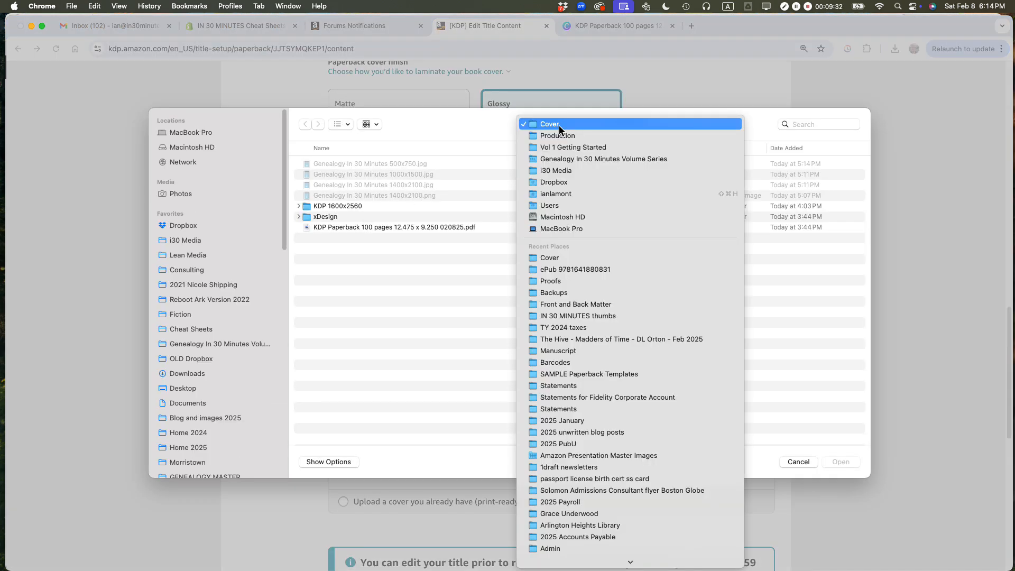
pyautogui.click(559, 135)
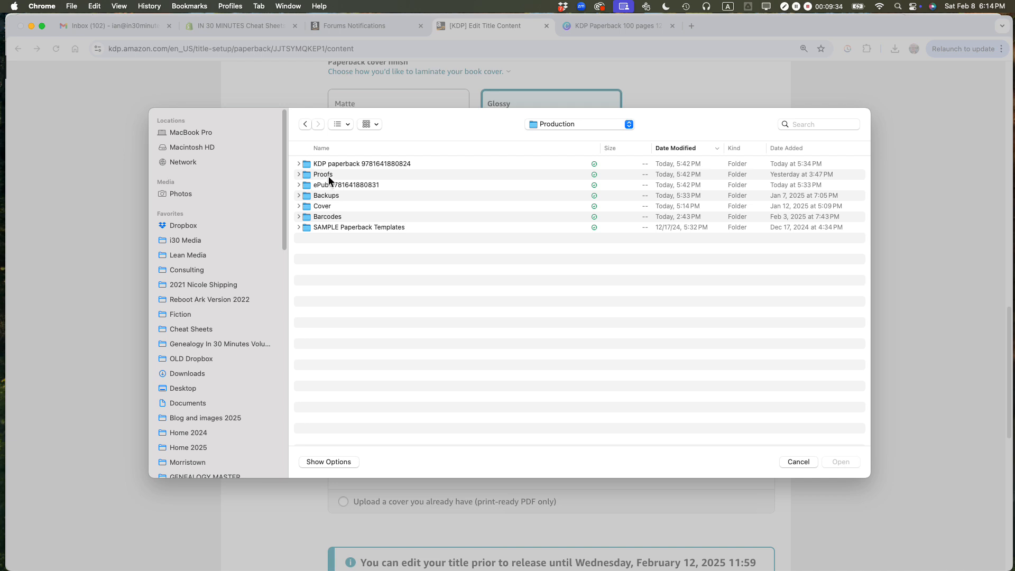
pyautogui.doubleClick(327, 164)
pyautogui.click(327, 163)
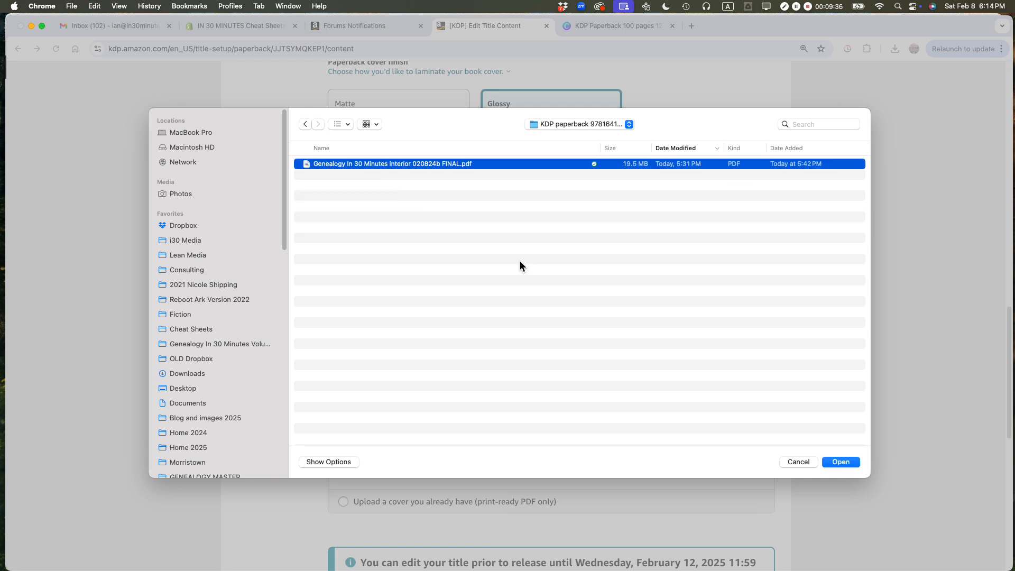
pyautogui.click(838, 461)
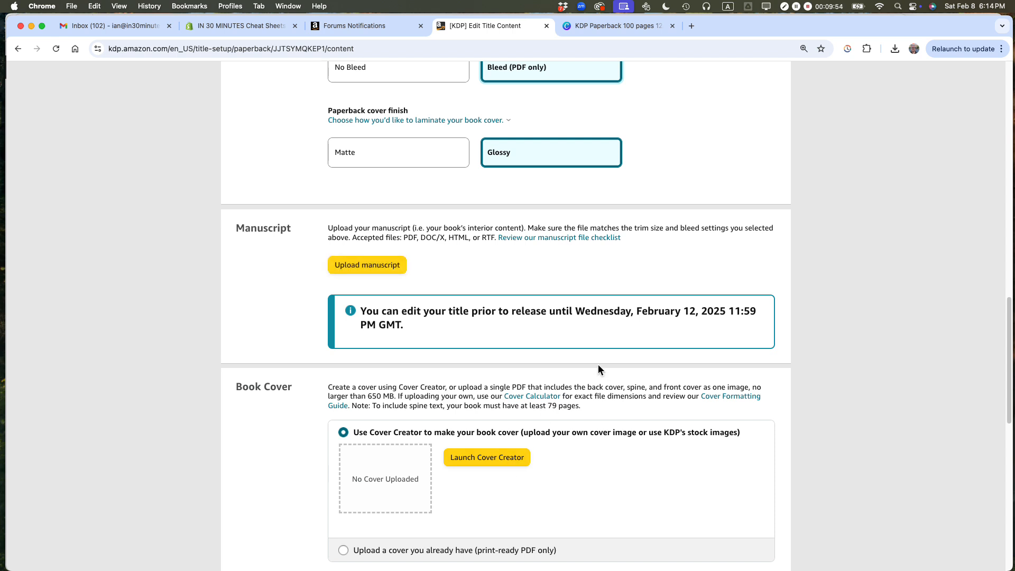
pyautogui.scroll(-4, 599, 364)
pyautogui.scroll(5, 598, 363)
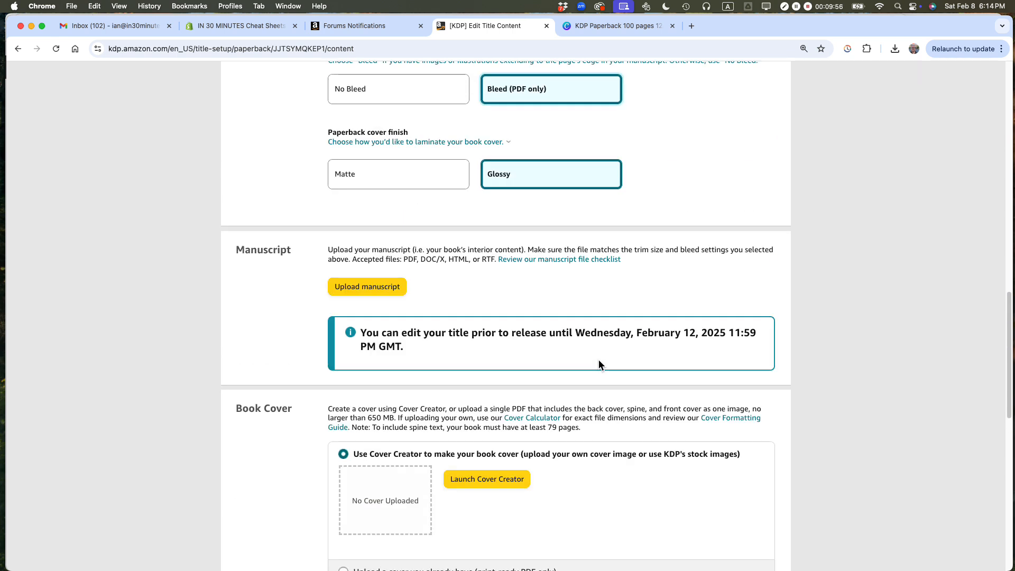
# Step: Review the KDP ISBN and imprint entry, search Google for "bowker my identifiers" in a new browser tab, and open the Bowker Identifier Services site
pyautogui.scroll(16, 594, 348)
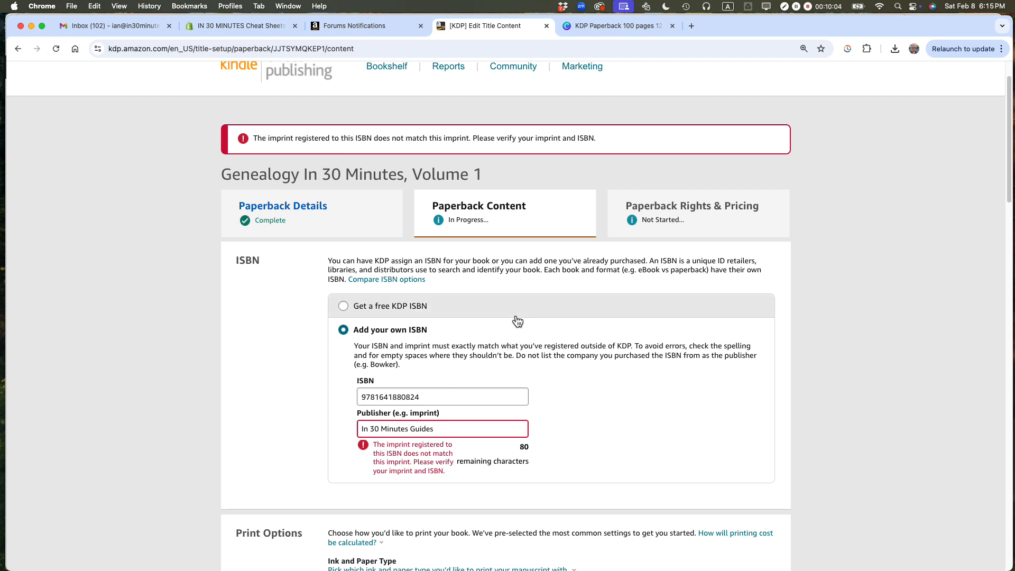
pyautogui.scroll(-2, 547, 277)
pyautogui.scroll(-1, 548, 280)
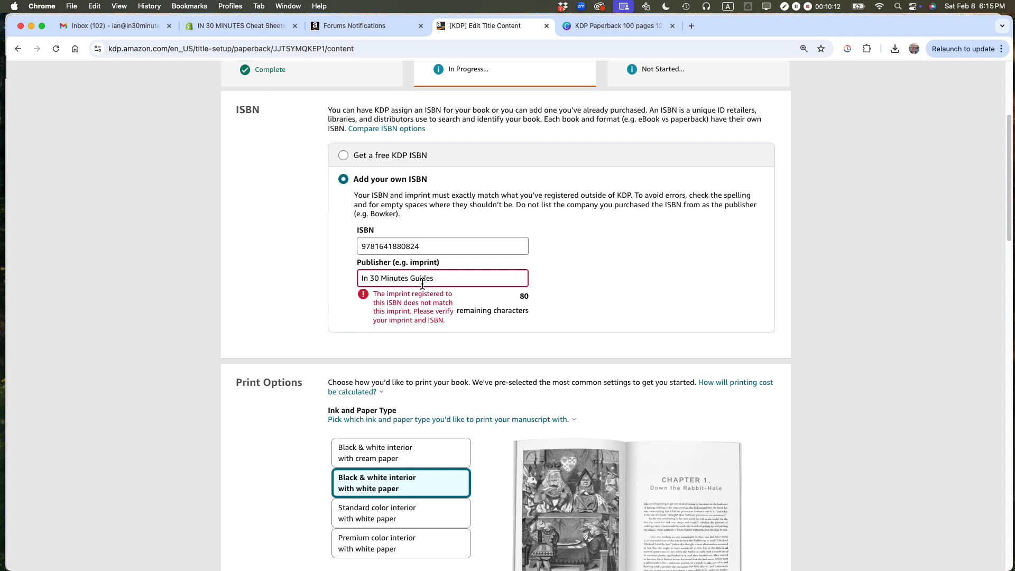
pyautogui.click(691, 26)
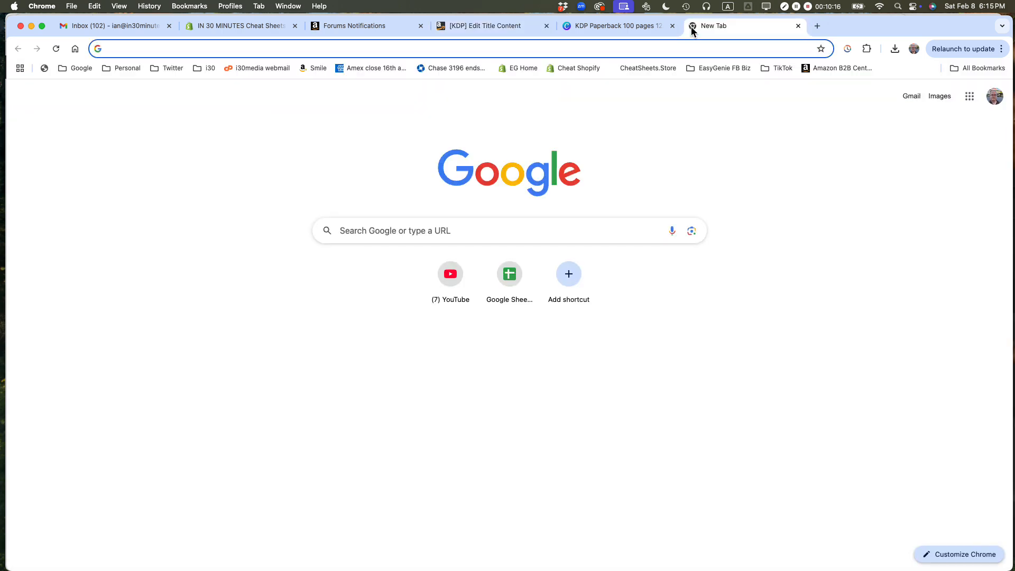
pyautogui.write('bowker')
pyautogui.press('Down')
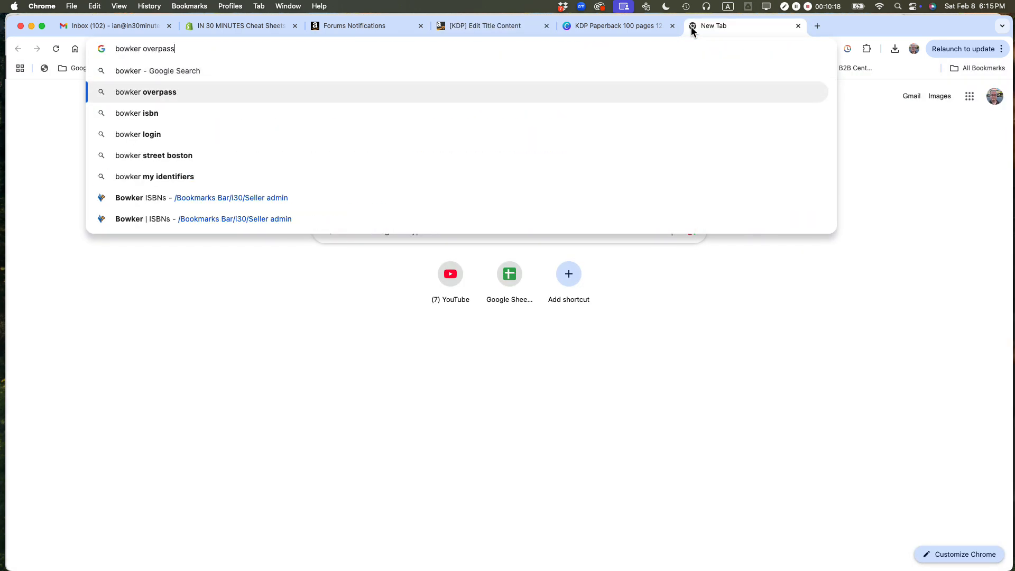
pyautogui.press('Down')
pyautogui.press('Down')
pyautogui.press('Down')
pyautogui.press('Down')
pyautogui.press('Return')
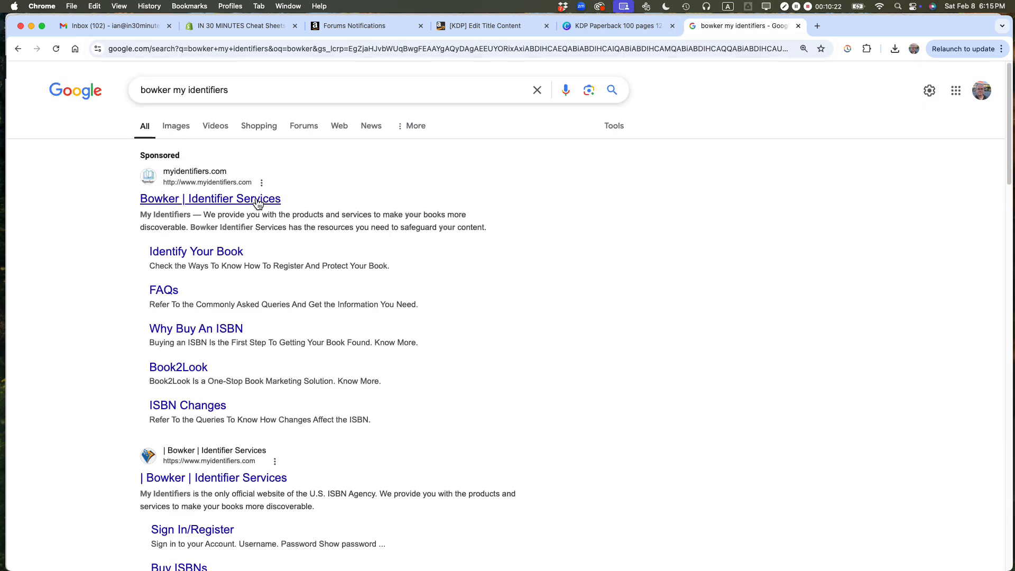
pyautogui.click(255, 200)
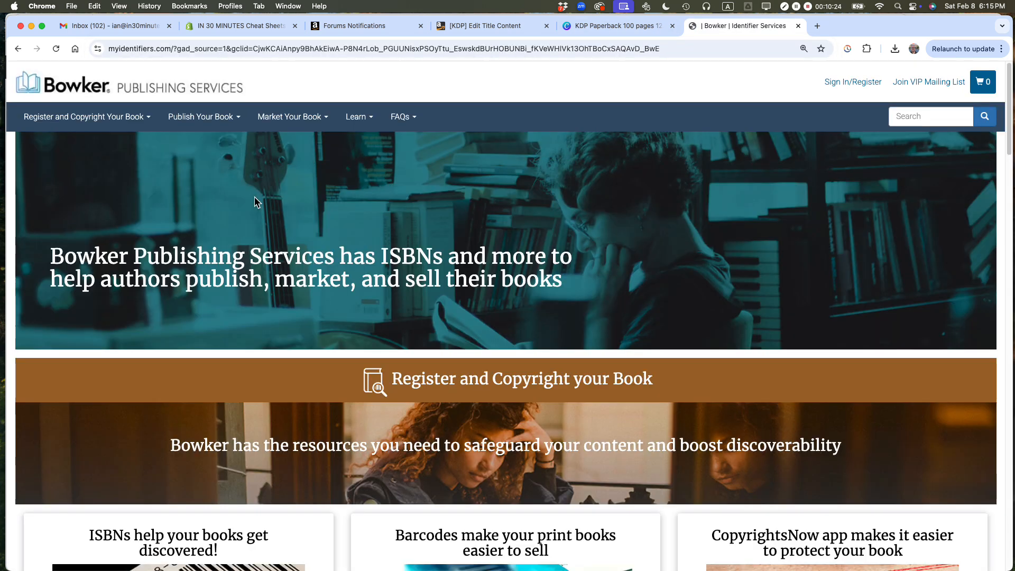
# Step: Sign in to the Bowker account and open the ISBN dashboard listing the account's identifiers
pyautogui.click(839, 86)
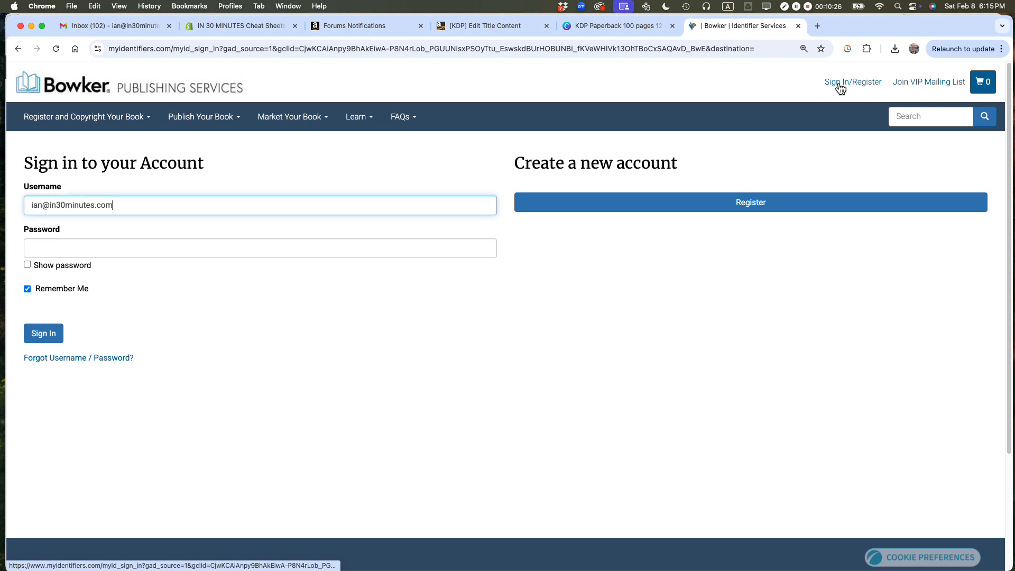
pyautogui.click(46, 342)
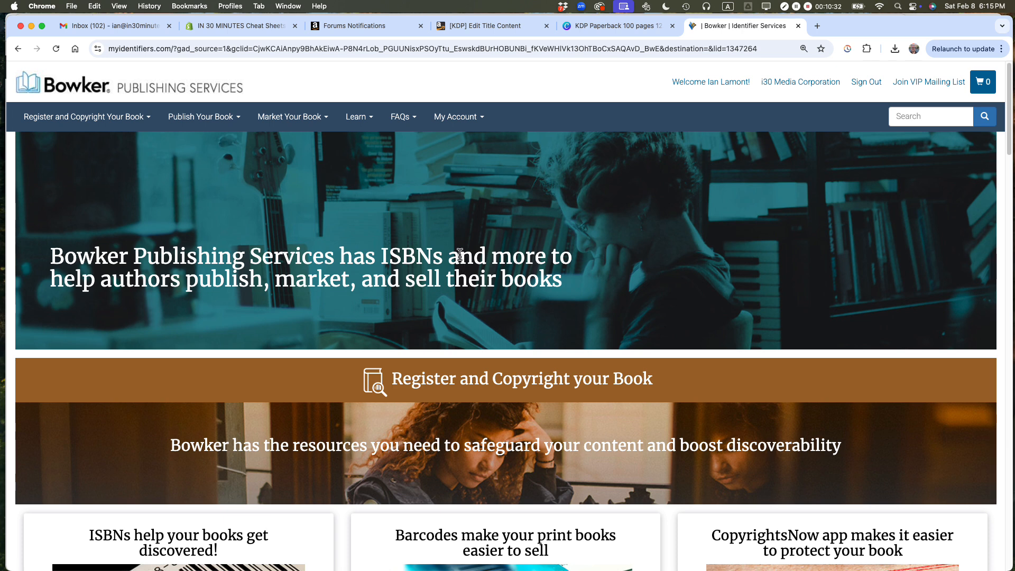
pyautogui.moveTo(231, 127)
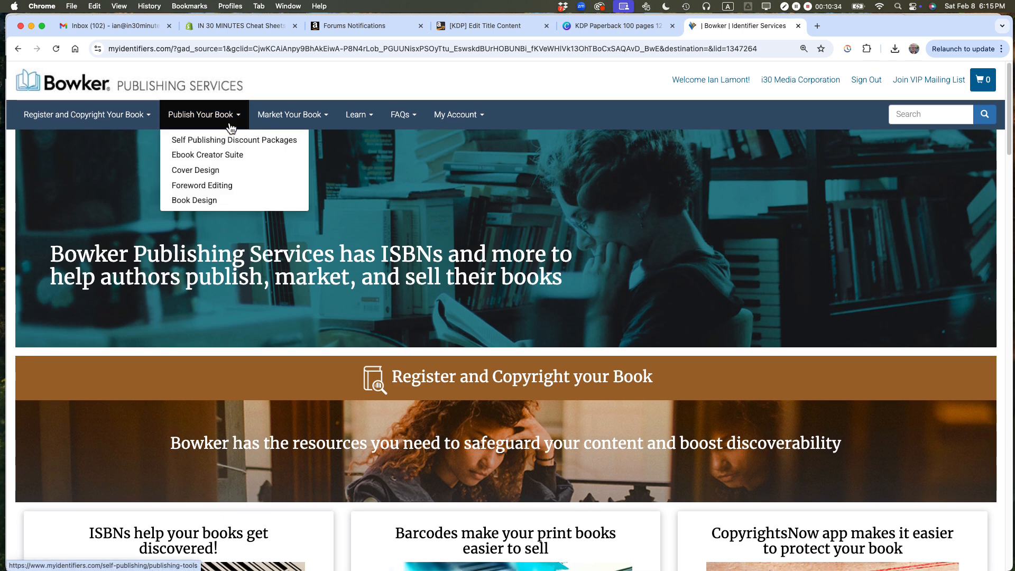
pyautogui.moveTo(454, 117)
pyautogui.click(458, 141)
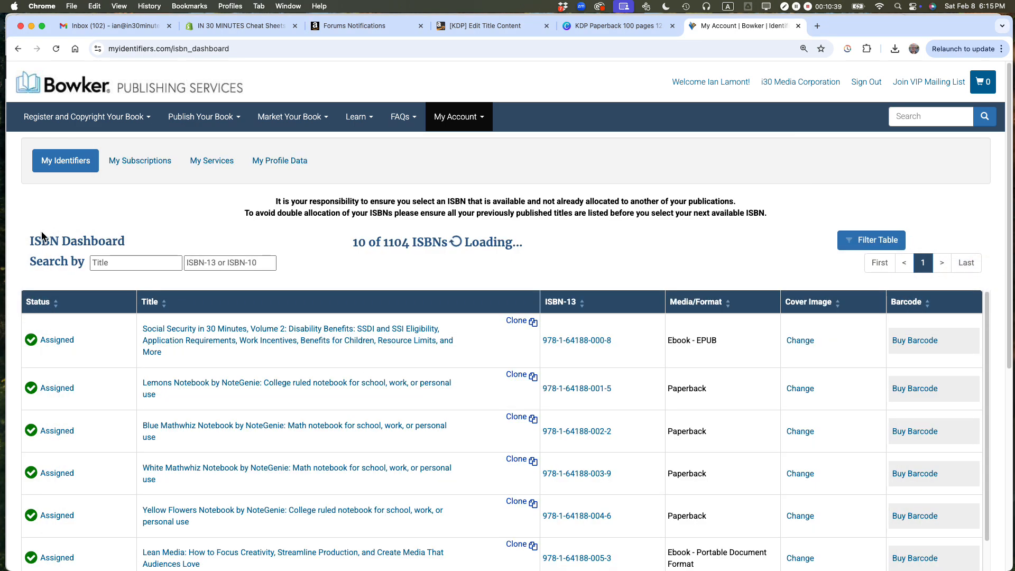
pyautogui.click(117, 263)
pyautogui.write('In 30 Minutes Guides')
pyautogui.press('super+Tab')
pyautogui.press('super+Tab')
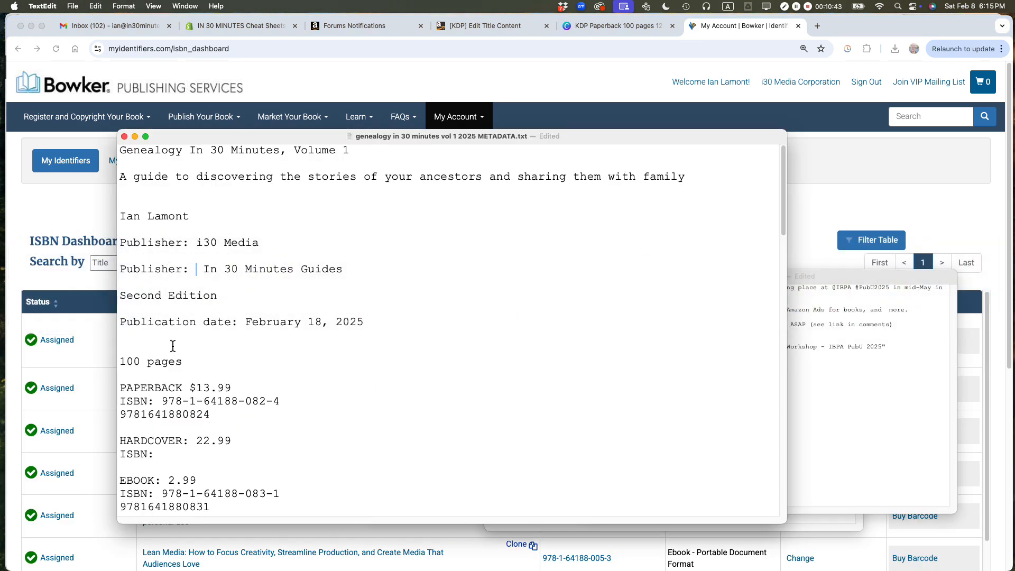
pyautogui.doubleClick(153, 413)
pyautogui.press('super+c')
pyautogui.press('super+Tab')
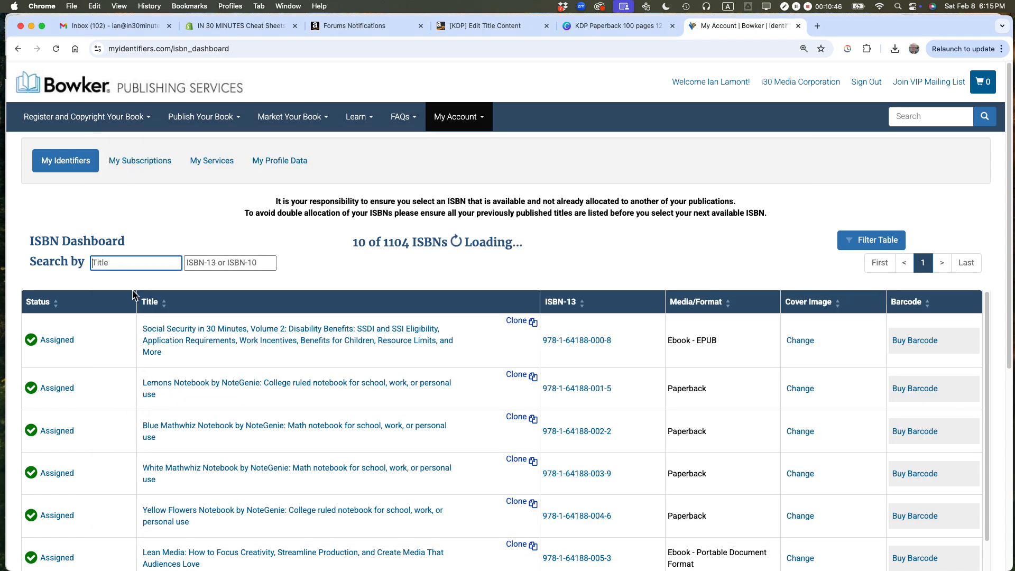
pyautogui.click(126, 269)
pyautogui.press('super+v')
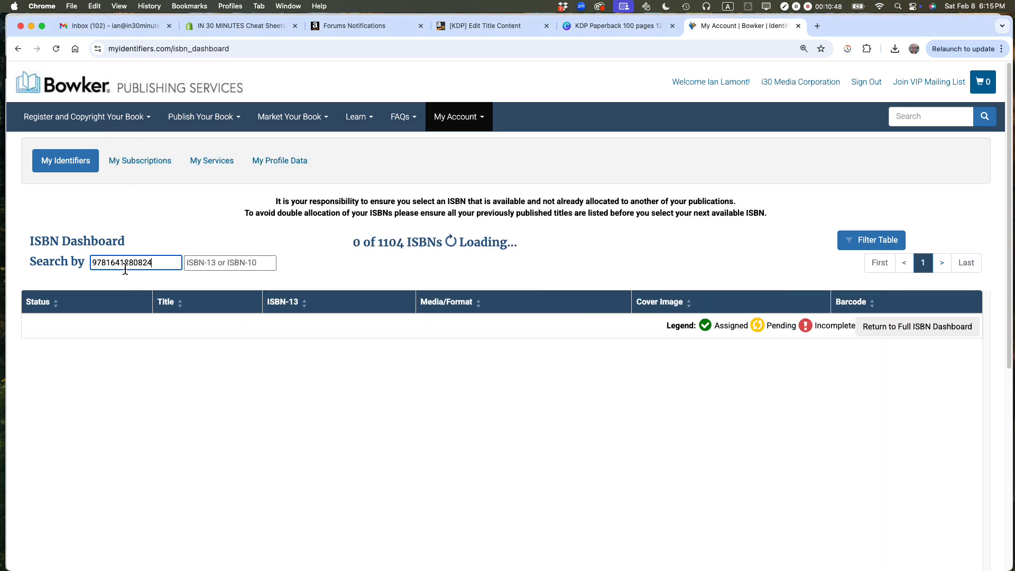
pyautogui.click(201, 268)
pyautogui.press('super+v')
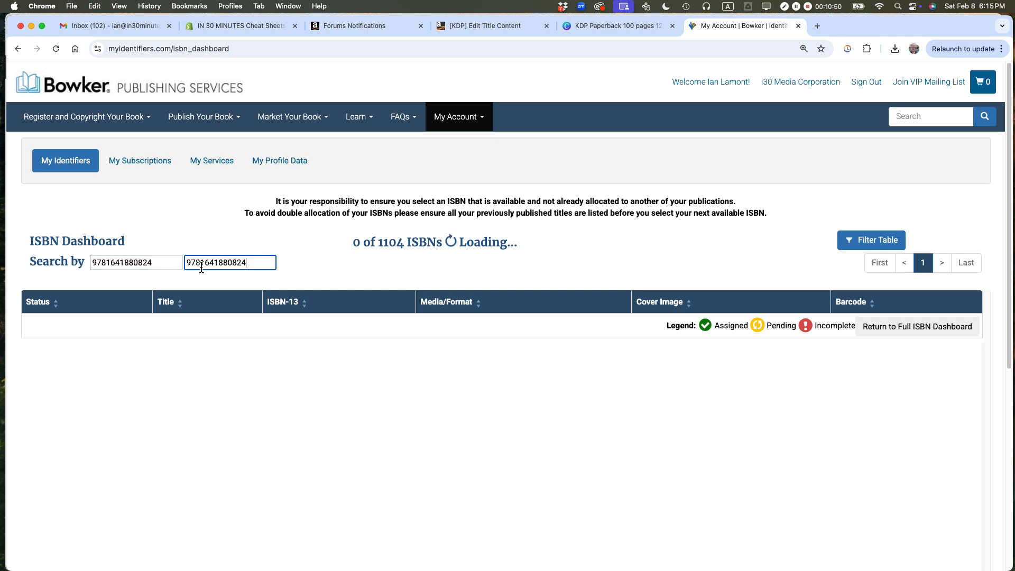
pyautogui.doubleClick(147, 267)
pyautogui.press('BackSpace')
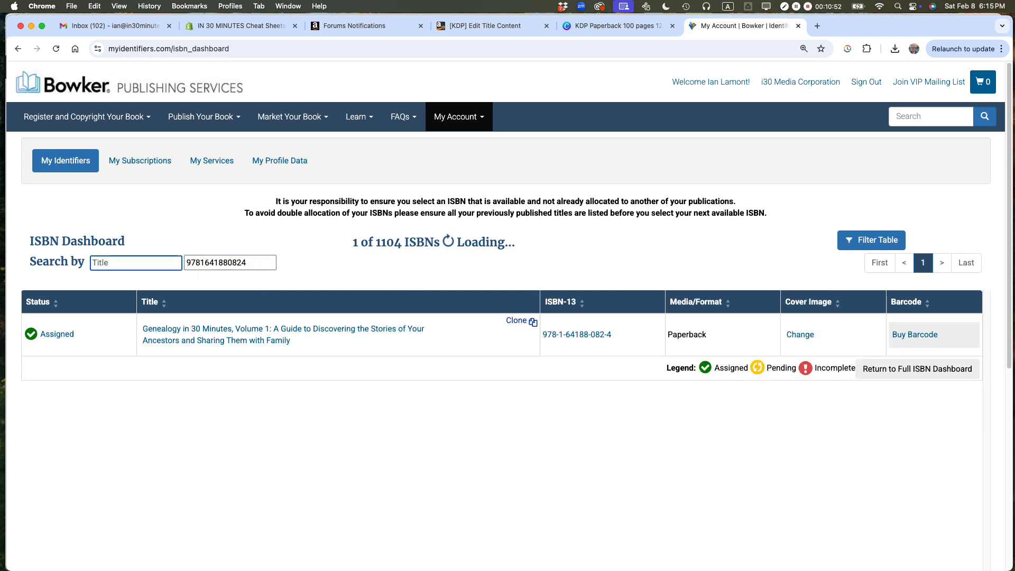
pyautogui.click(227, 340)
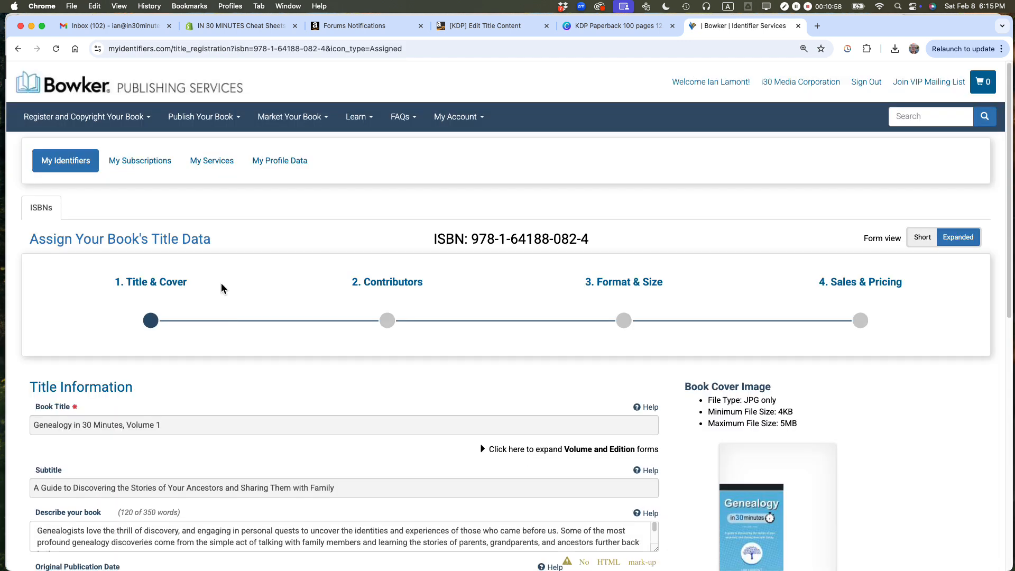
# Step: In the Bowker record's Sales & Pricing section, set the imprint to In 30 Minutes Guides
pyautogui.scroll(-1, 277, 319)
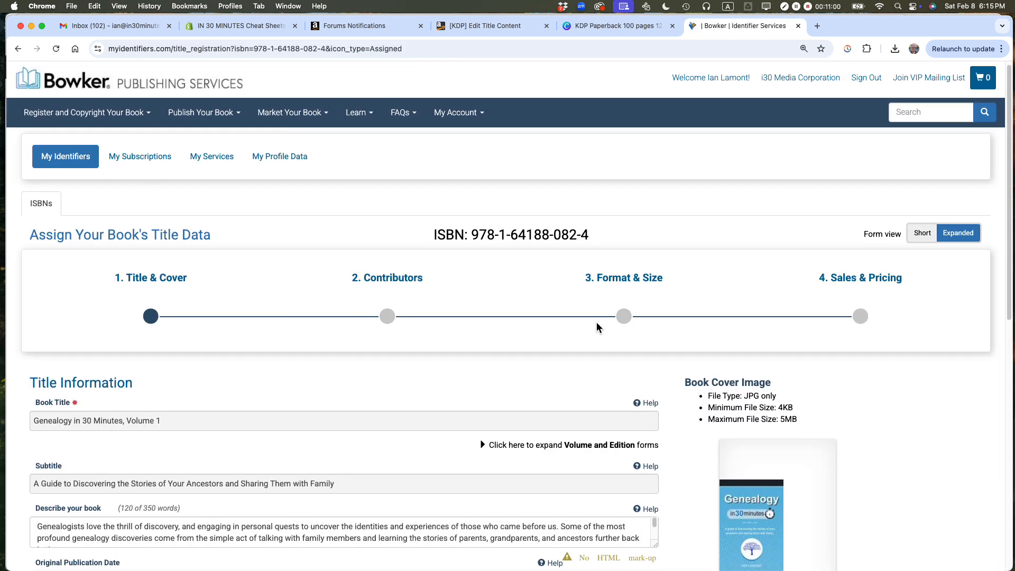
pyautogui.scroll(-5, 437, 321)
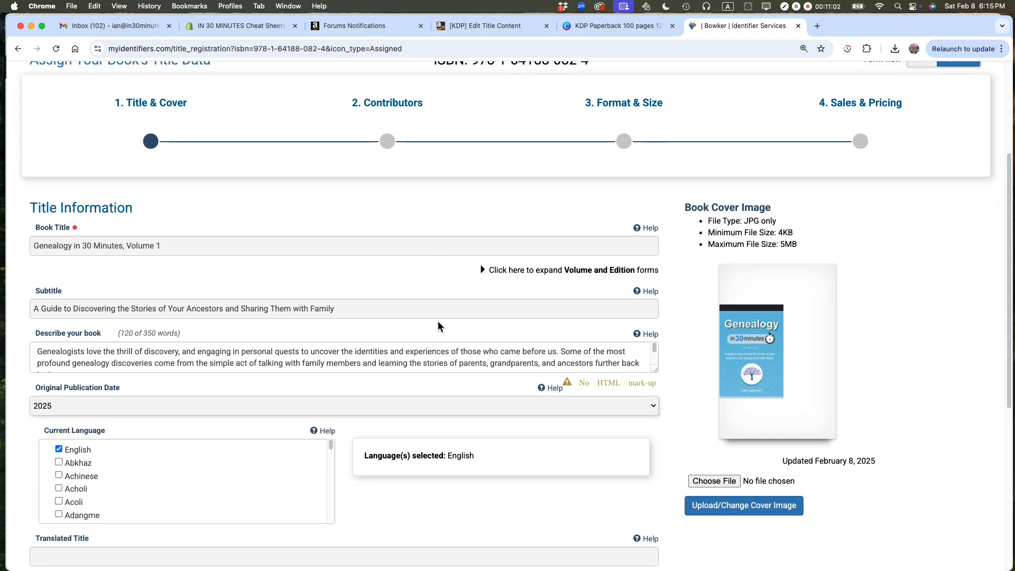
pyautogui.scroll(4, 766, 211)
pyautogui.click(845, 233)
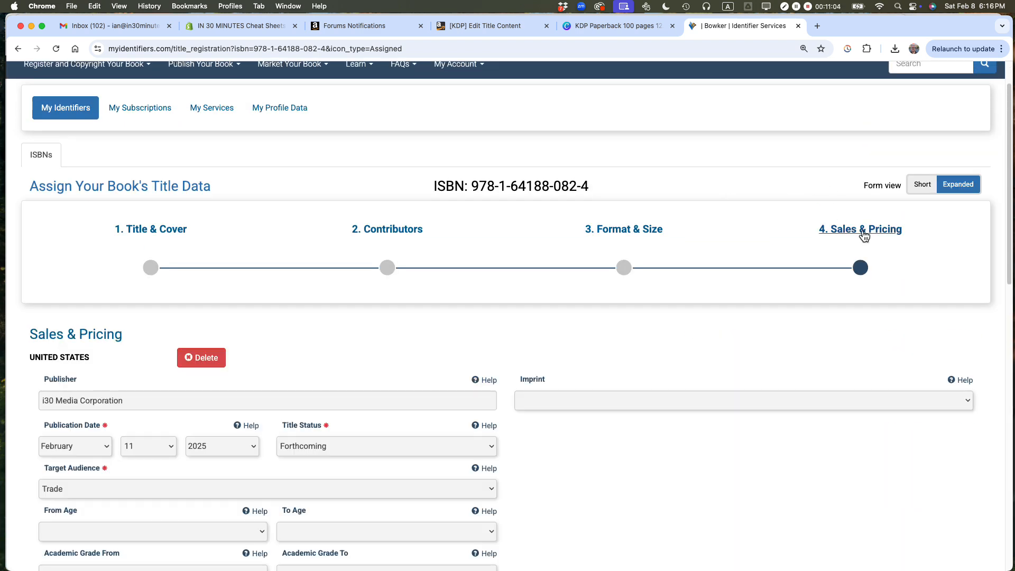
pyautogui.scroll(-4, 576, 317)
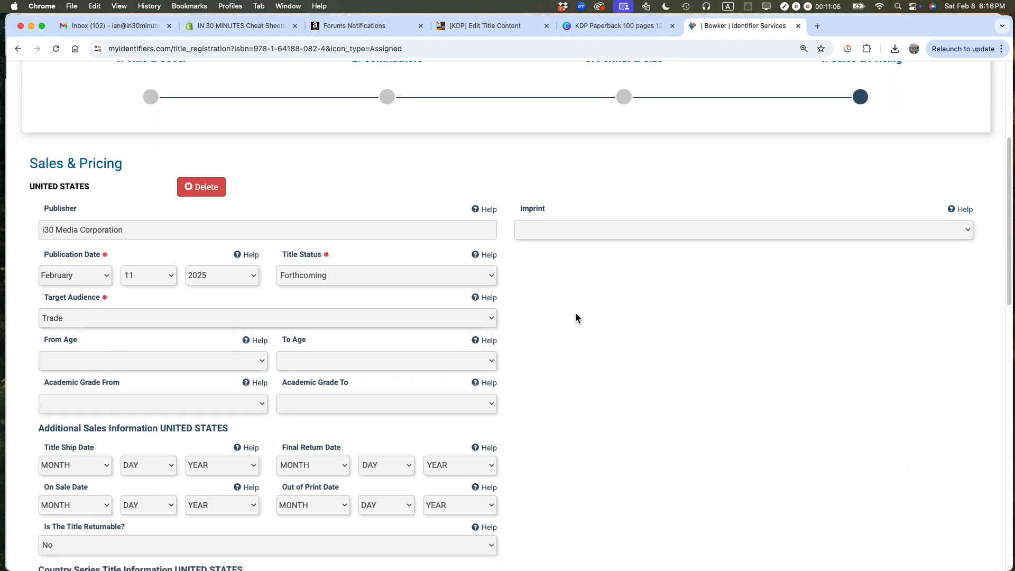
pyautogui.scroll(-2, 576, 316)
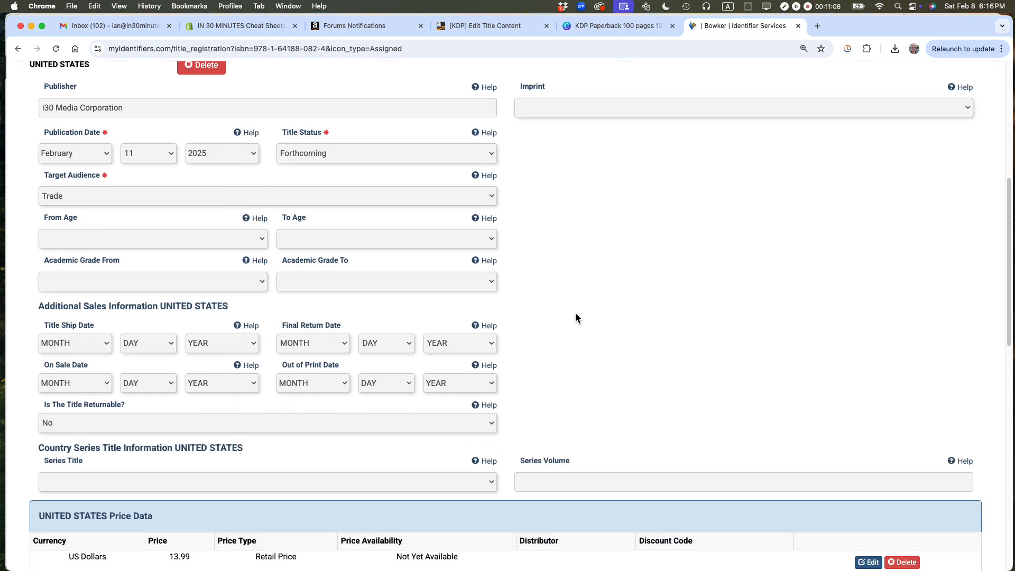
pyautogui.scroll(-1, 576, 317)
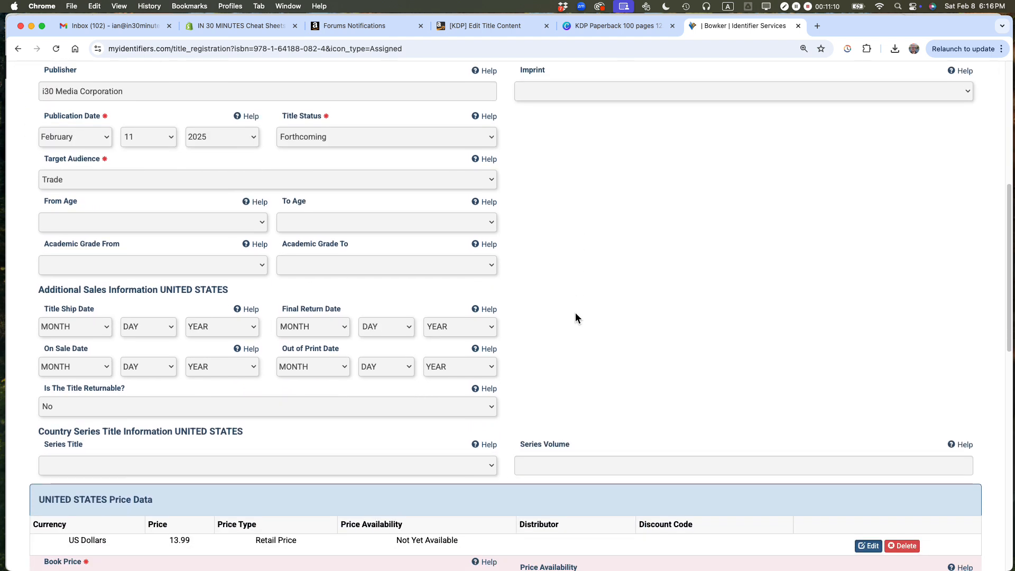
pyautogui.click(941, 91)
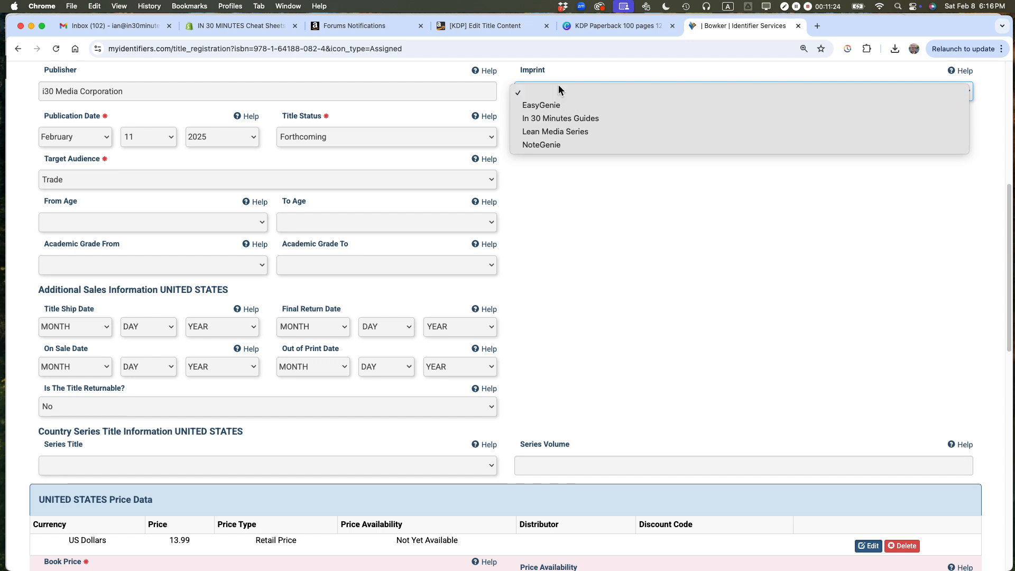
pyautogui.click(561, 119)
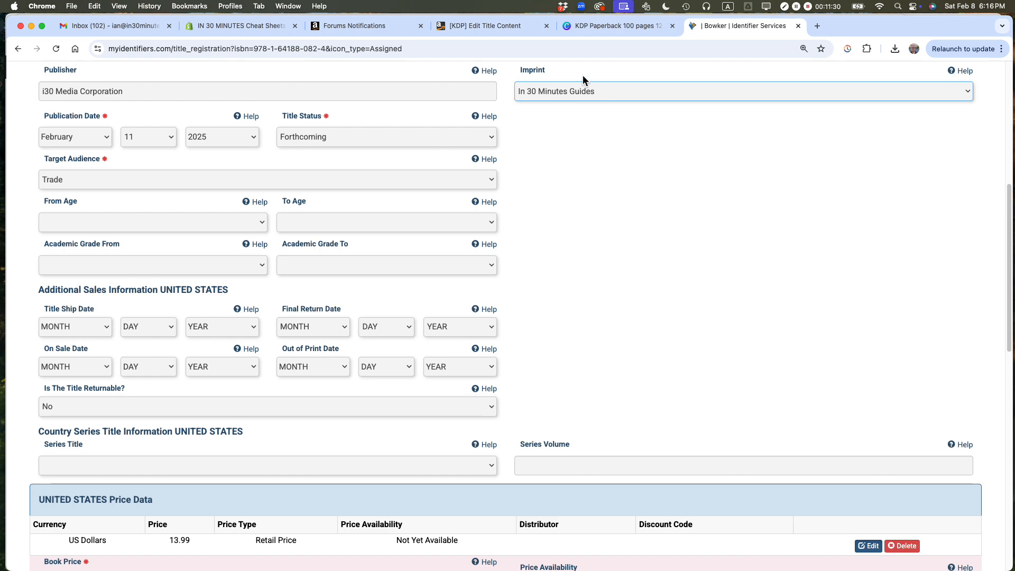
# Step: Return to the KDP paperback content page and set the book cover option to upload an existing print-ready PDF
pyautogui.click(467, 28)
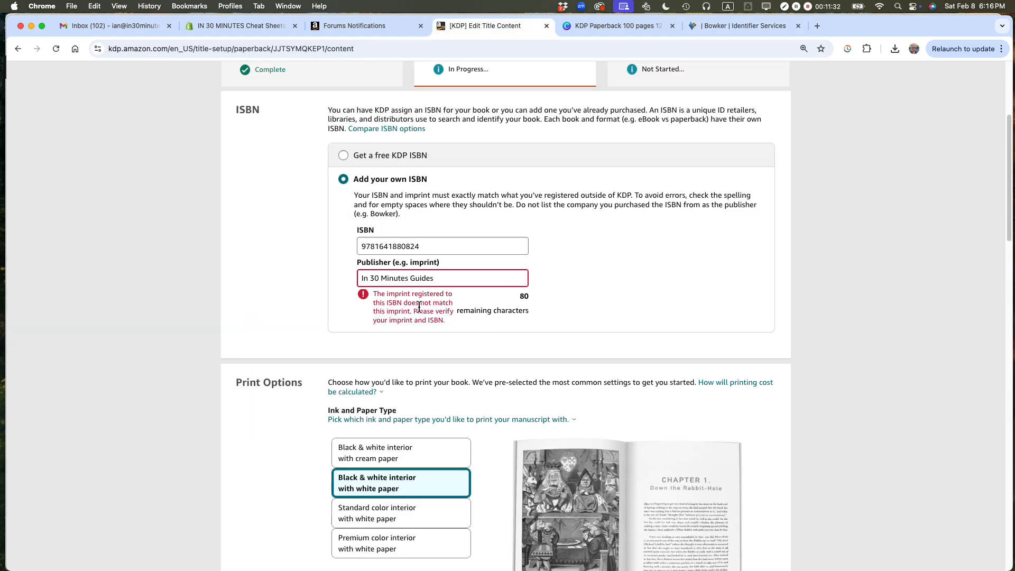
pyautogui.scroll(-3, 610, 266)
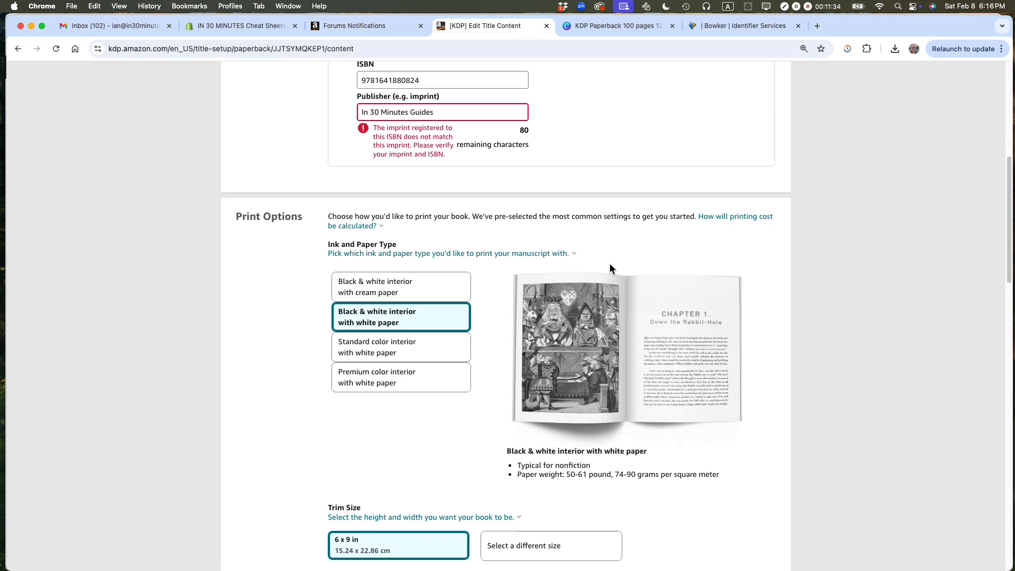
pyautogui.scroll(-3, 658, 238)
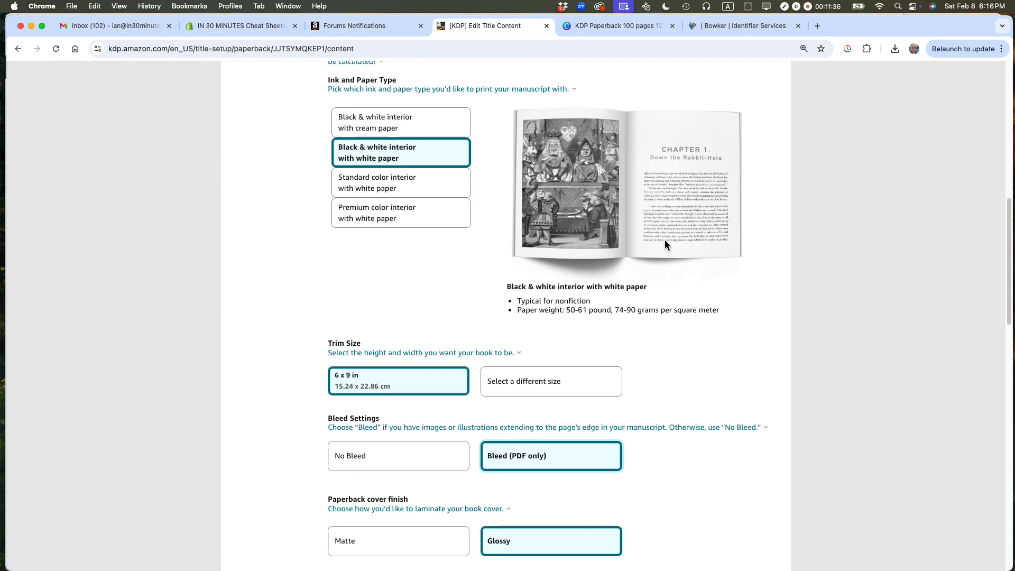
pyautogui.scroll(5, 596, 224)
pyautogui.scroll(-15, 596, 224)
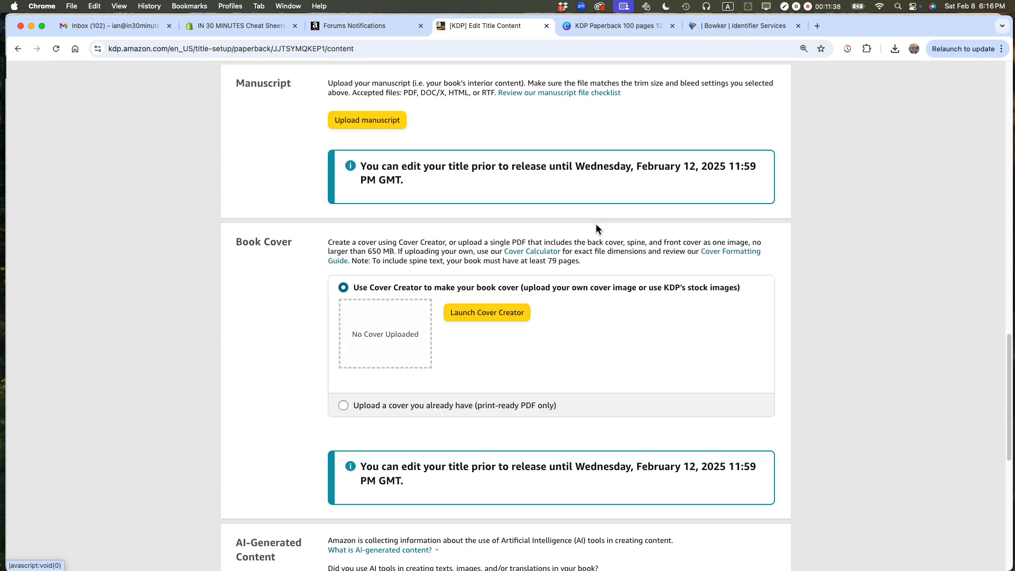
pyautogui.click(344, 403)
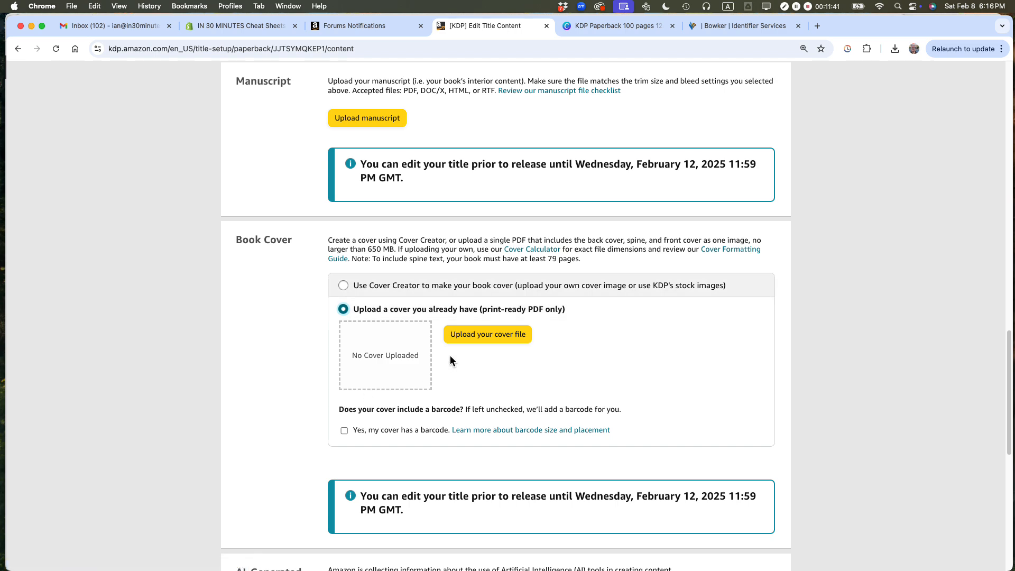
# Step: Upload KDP Paperback 100 pages 12.475 x 9.250 020825.pdf from the Cover folder inside Production as the book cover
pyautogui.click(473, 335)
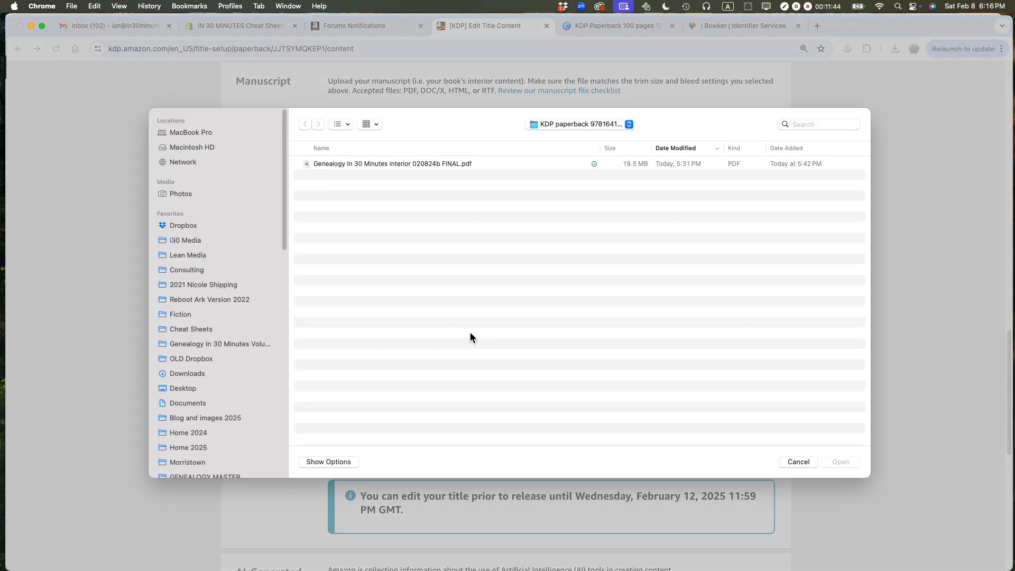
pyautogui.click(556, 123)
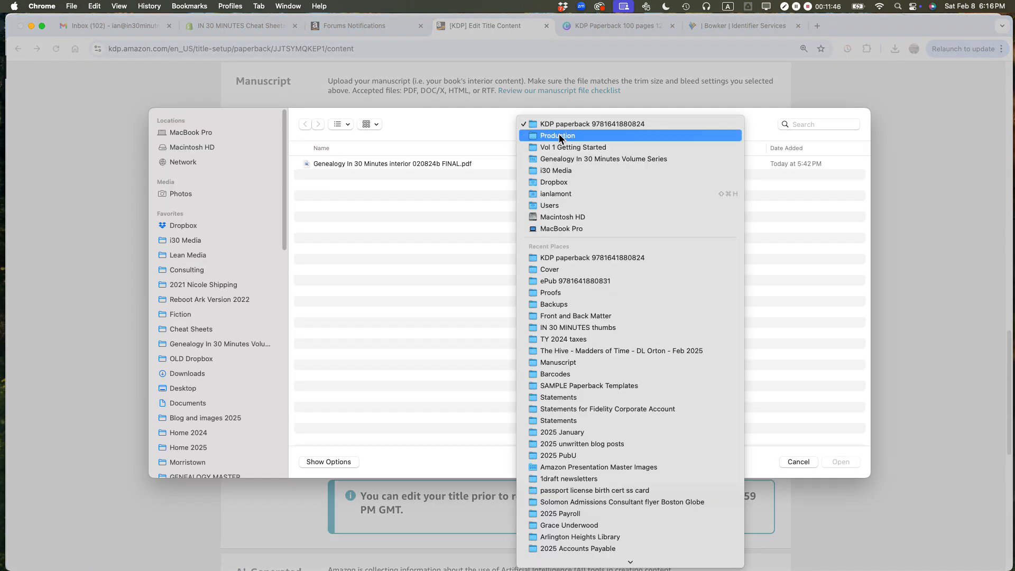
pyautogui.click(559, 135)
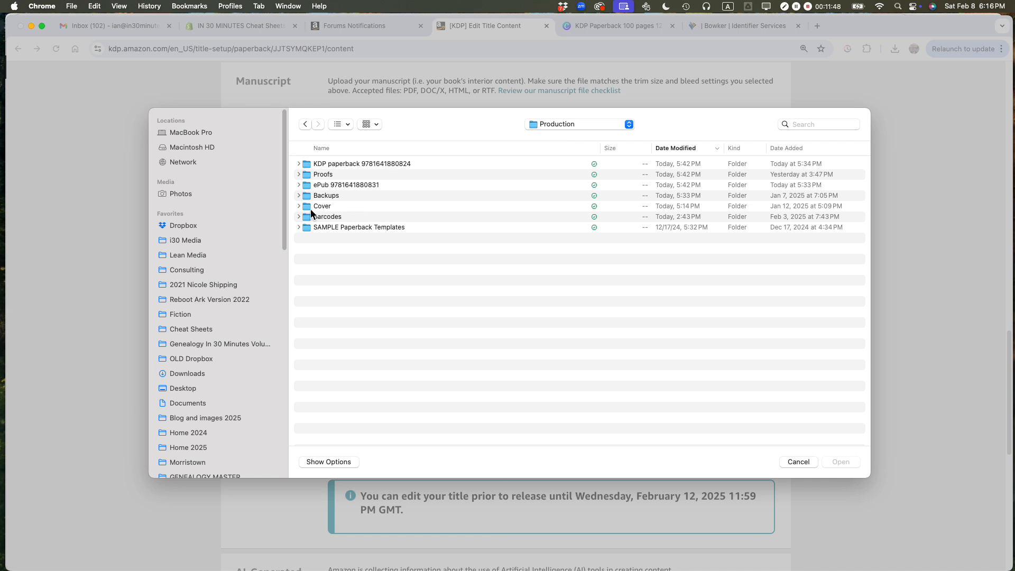
pyautogui.doubleClick(309, 208)
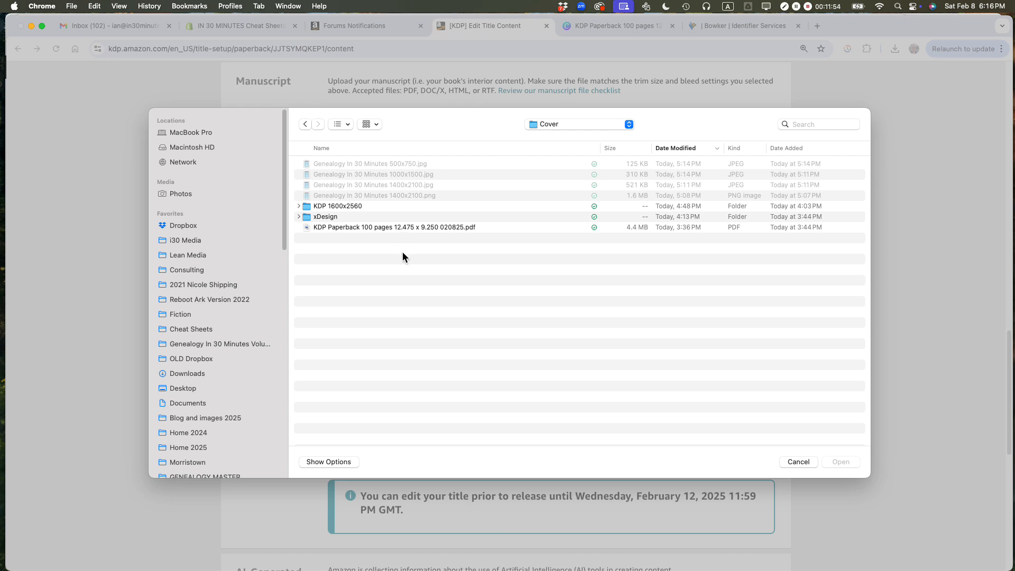
pyautogui.click(401, 228)
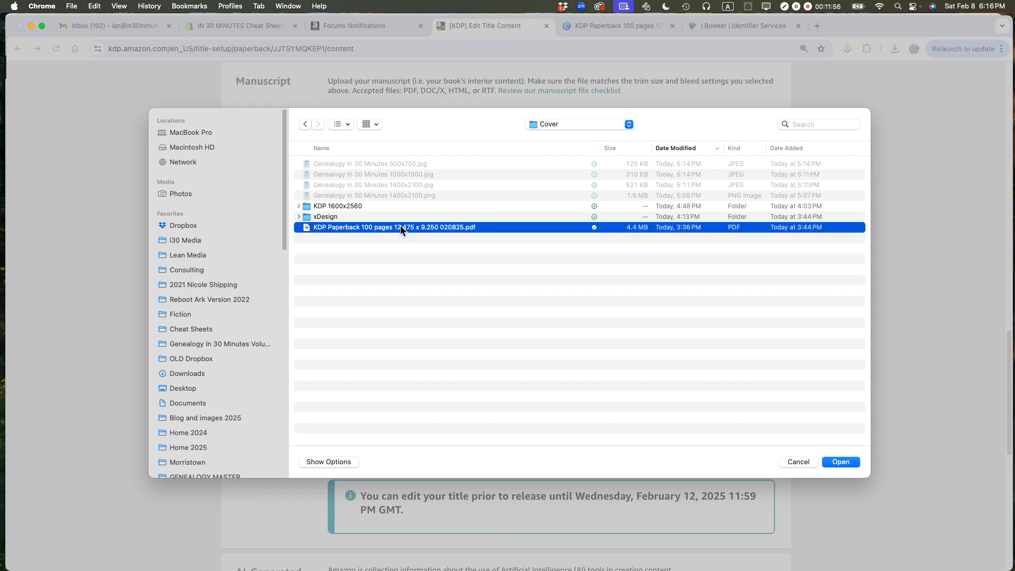
pyautogui.click(841, 461)
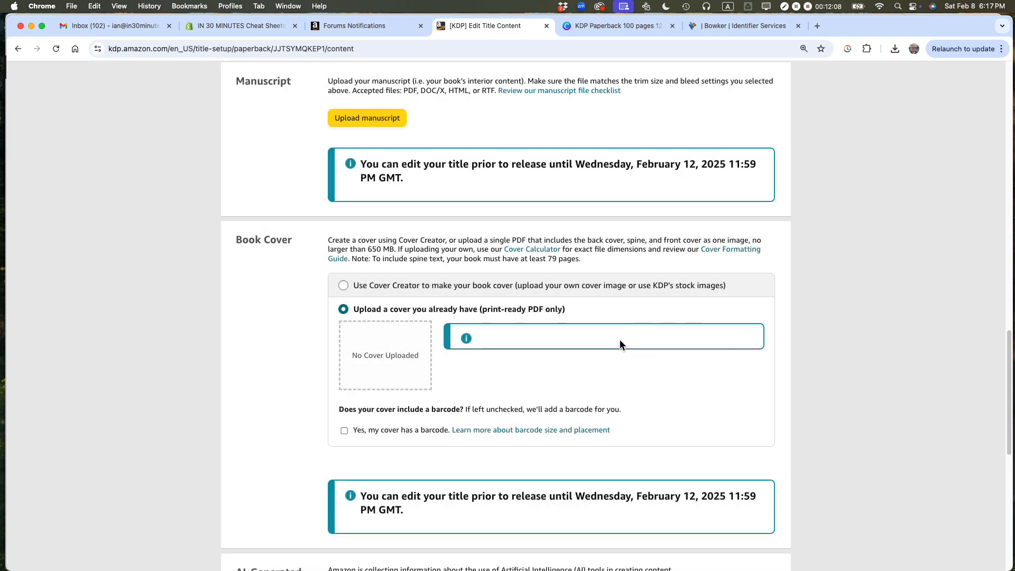
# Step: Review the paperback content page from the ISBN section through the cover upload to the validation notice at its end
pyautogui.scroll(18, 622, 338)
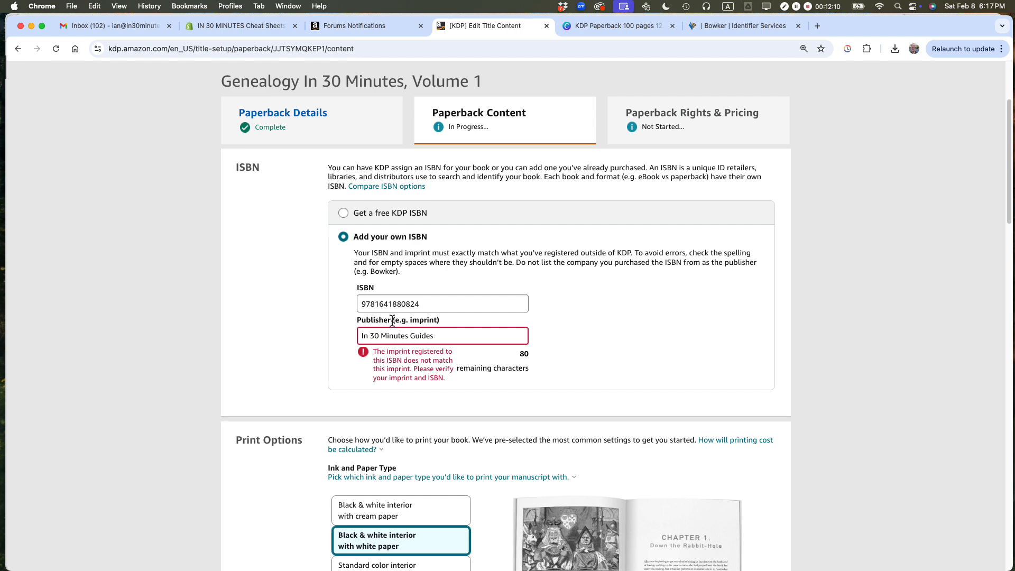
pyautogui.scroll(-1, 722, 349)
pyautogui.scroll(-20, 722, 350)
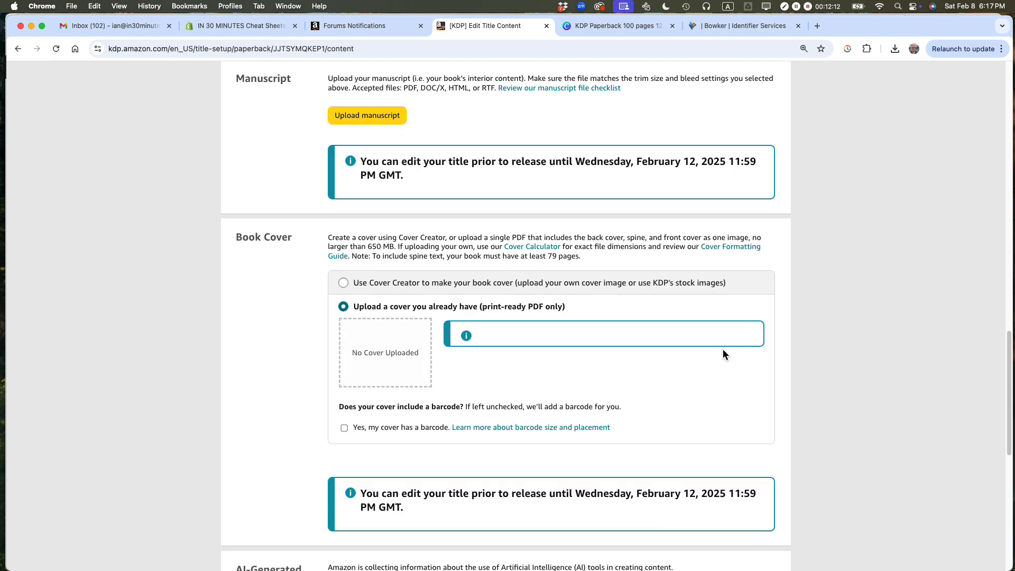
pyautogui.scroll(4, 725, 351)
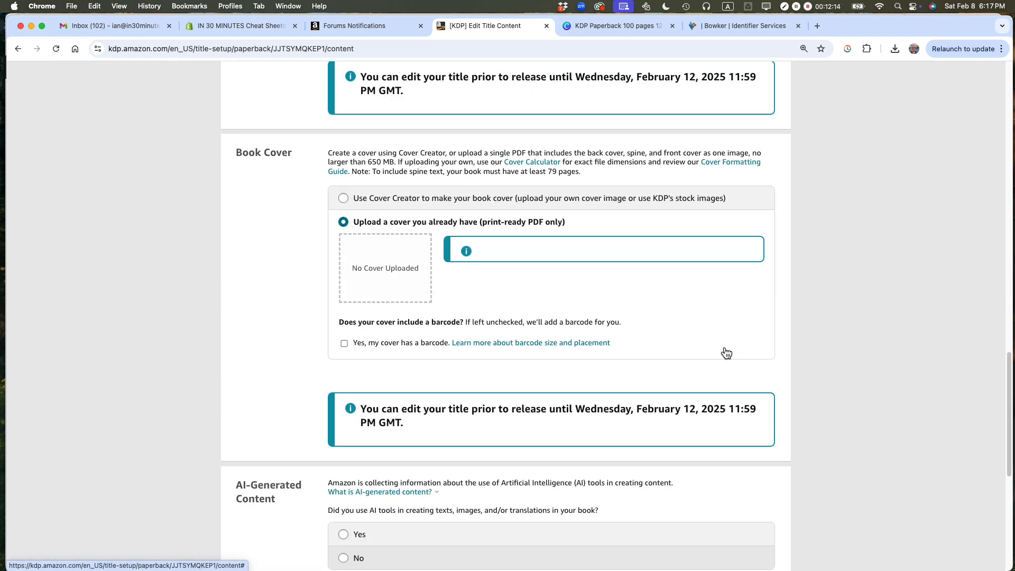
pyautogui.scroll(-8, 723, 348)
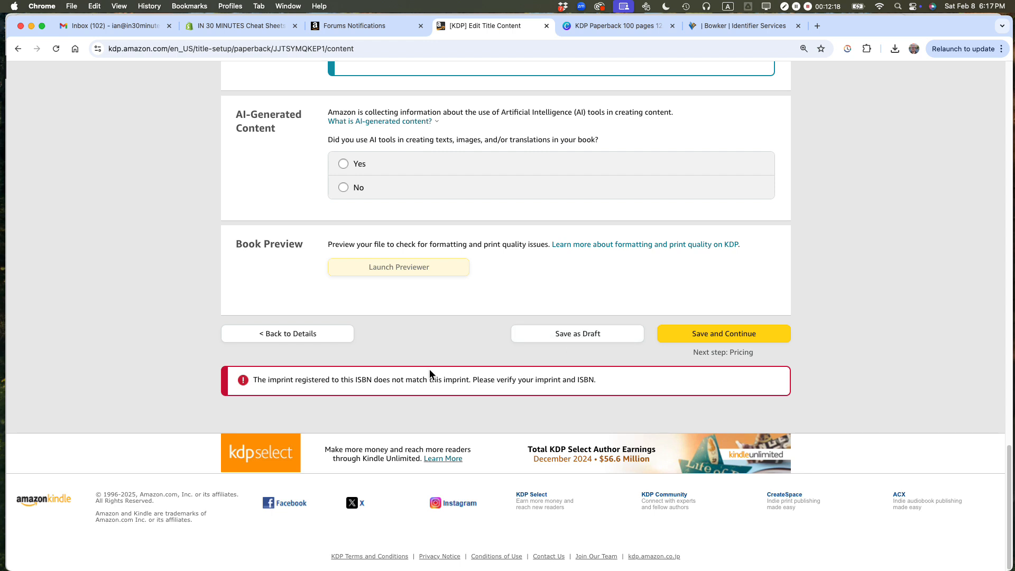
pyautogui.moveTo(263, 380); pyautogui.dragTo(600, 380)
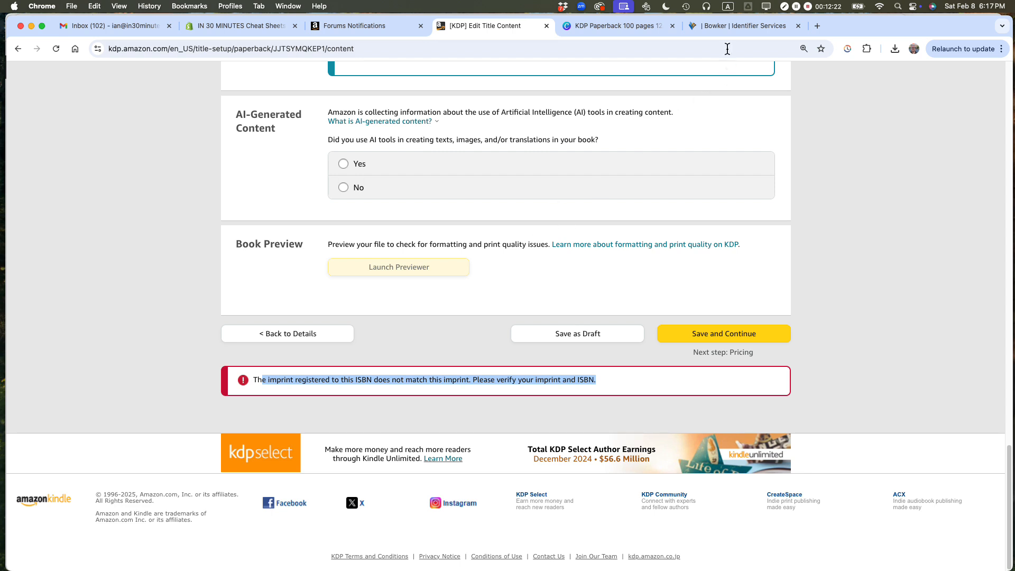
# Step: Compare the imprint in the Bowker title record with the publisher entered in the KDP page's ISBN section
pyautogui.click(726, 32)
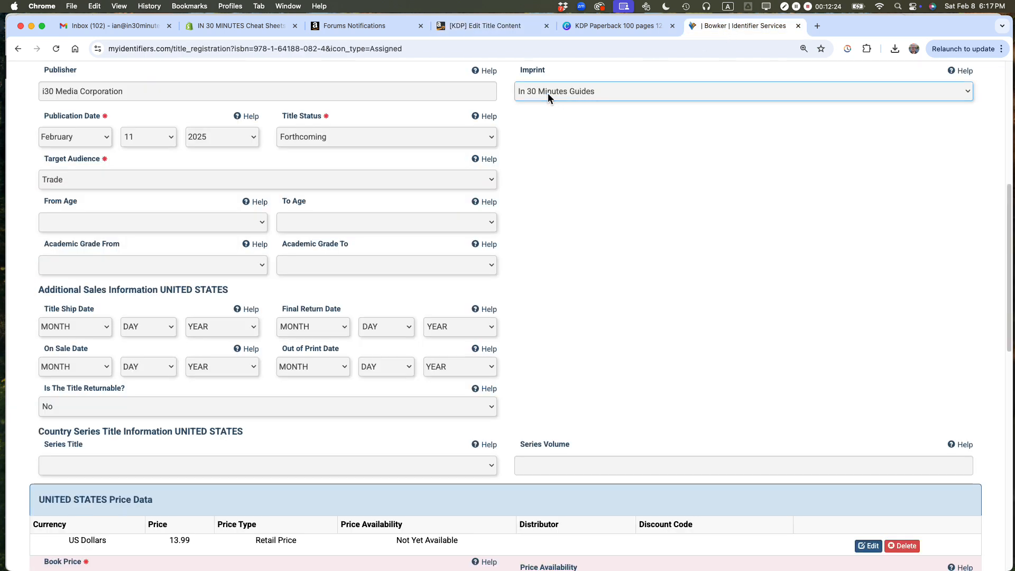
pyautogui.scroll(5, 593, 180)
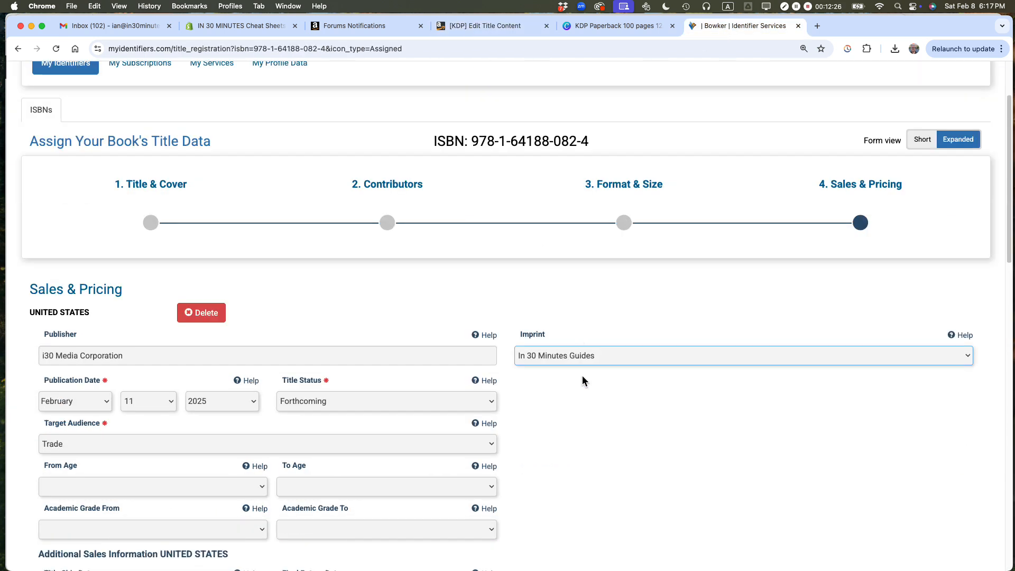
pyautogui.click(501, 27)
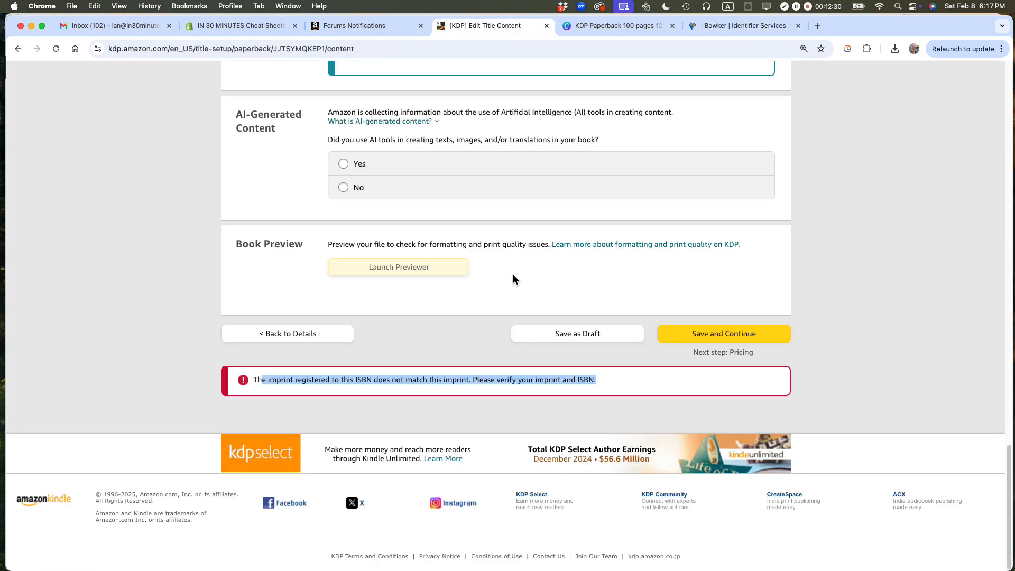
pyautogui.scroll(20, 510, 275)
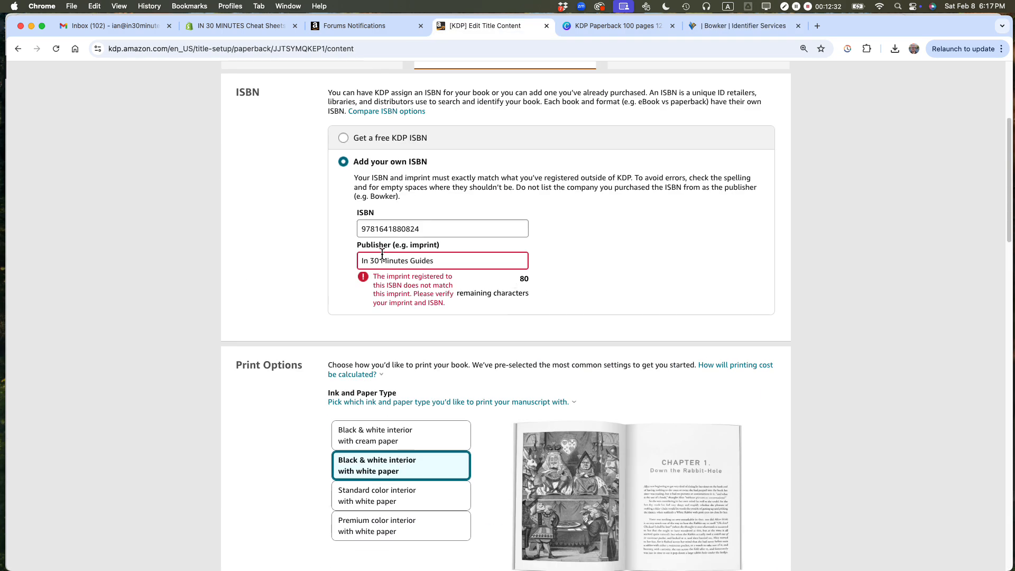
pyautogui.scroll(-15, 718, 277)
pyautogui.scroll(4, 719, 277)
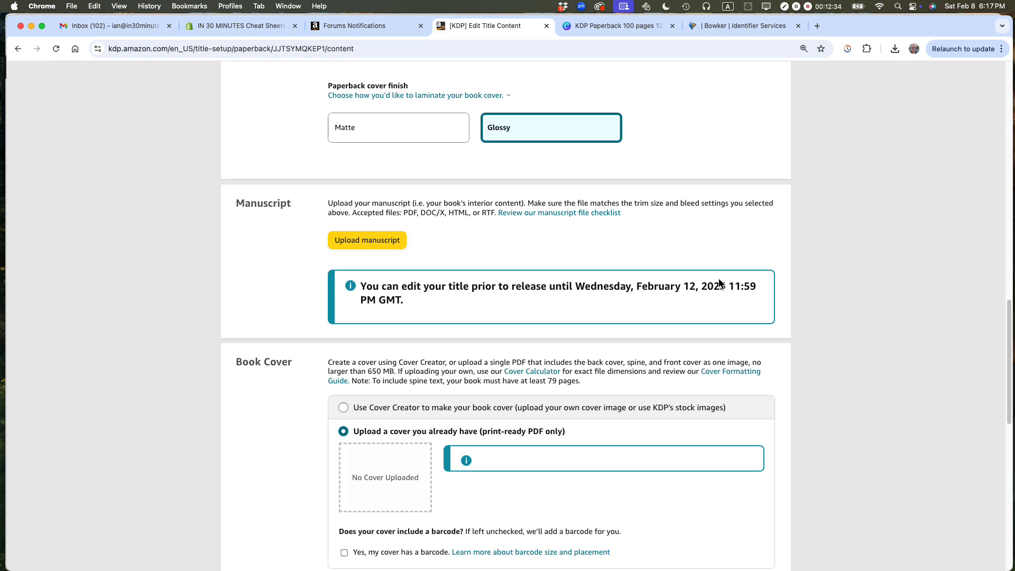
pyautogui.scroll(15, 719, 281)
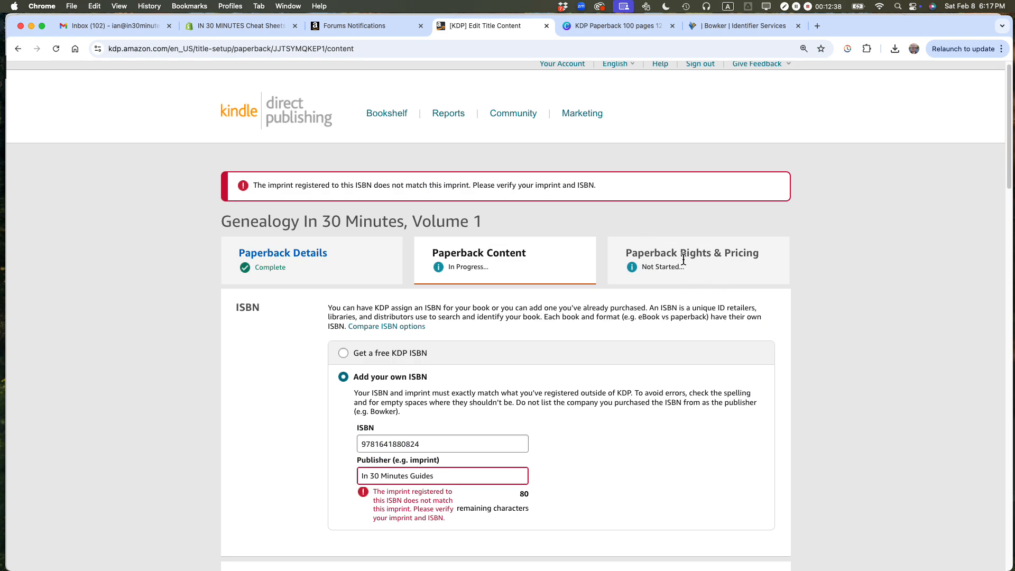
# Step: Switch to TextEdit to check the paperback price in the book's metadata file, and return to the KDP page in Chrome
pyautogui.press('super+Tab')
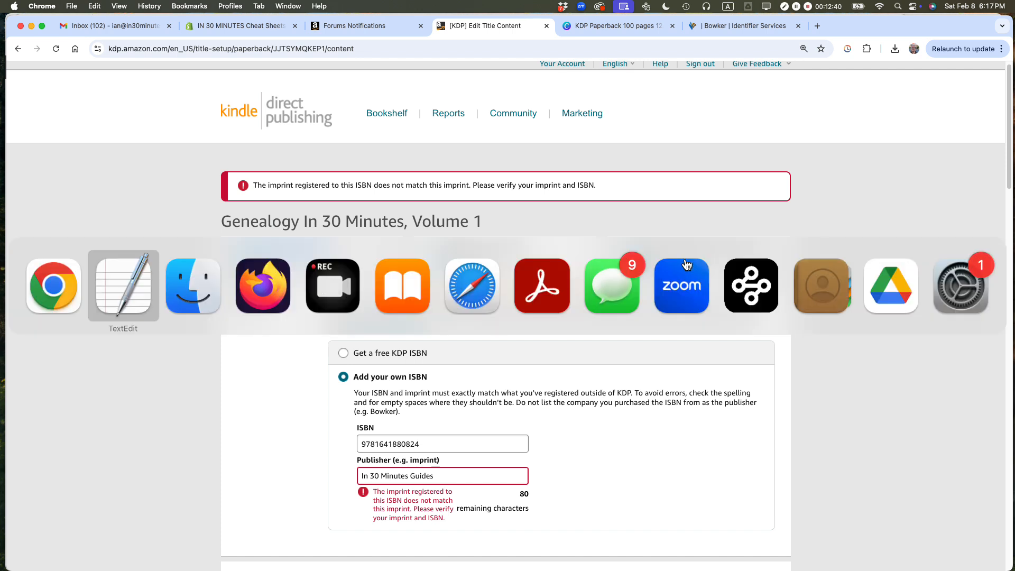
pyautogui.scroll(-1, 238, 370)
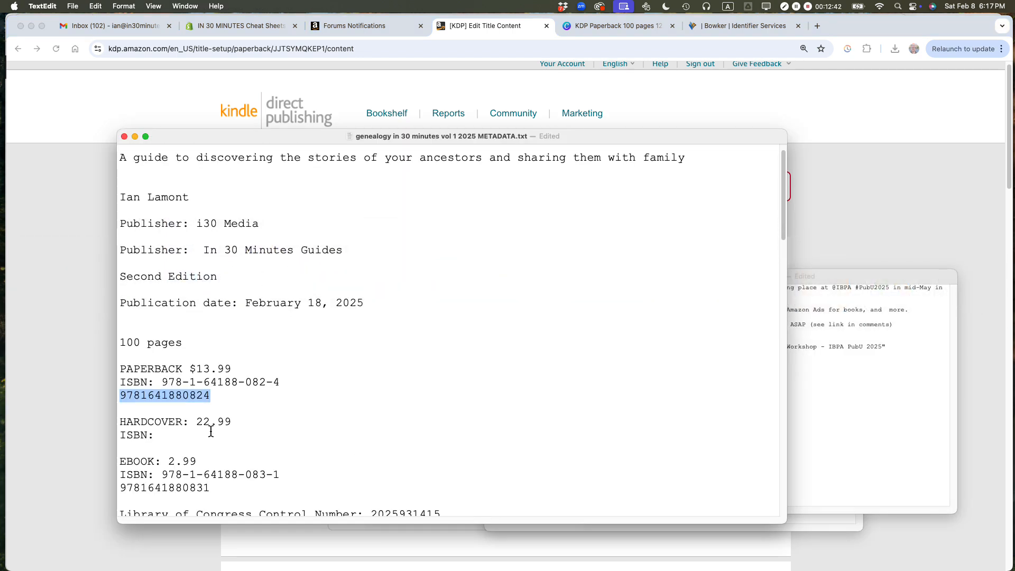
pyautogui.moveTo(190, 369); pyautogui.dragTo(232, 369)
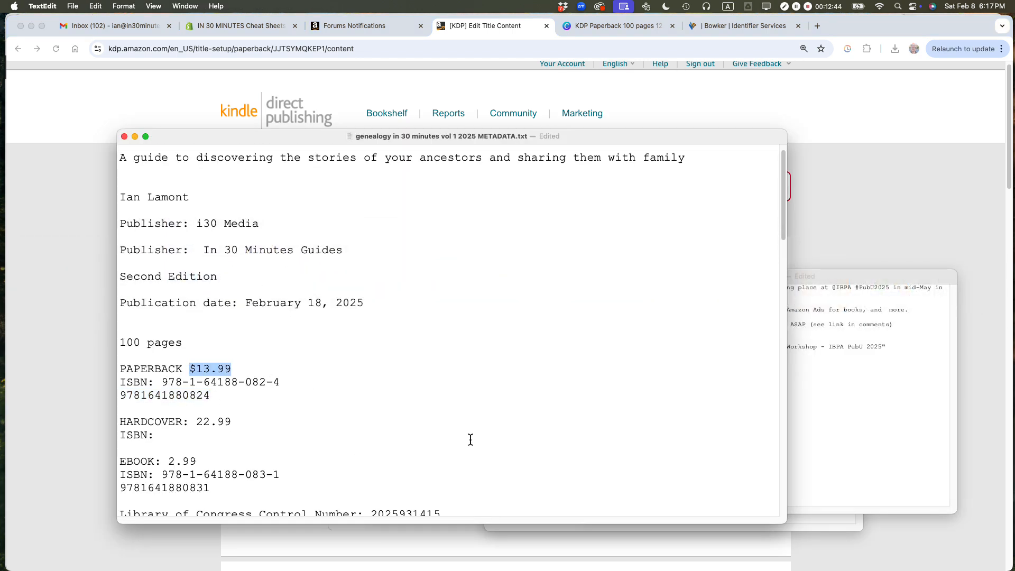
pyautogui.click(846, 212)
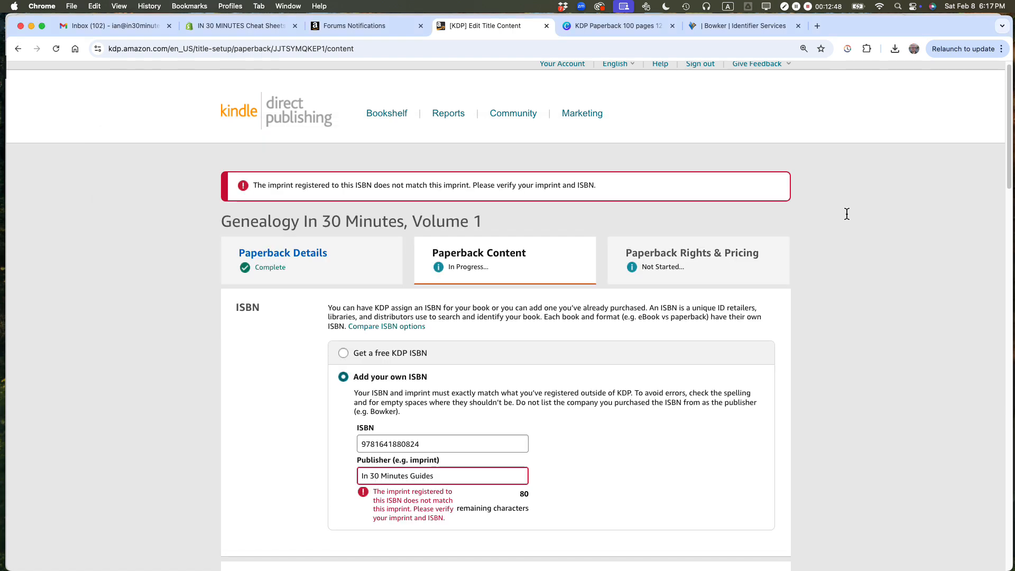